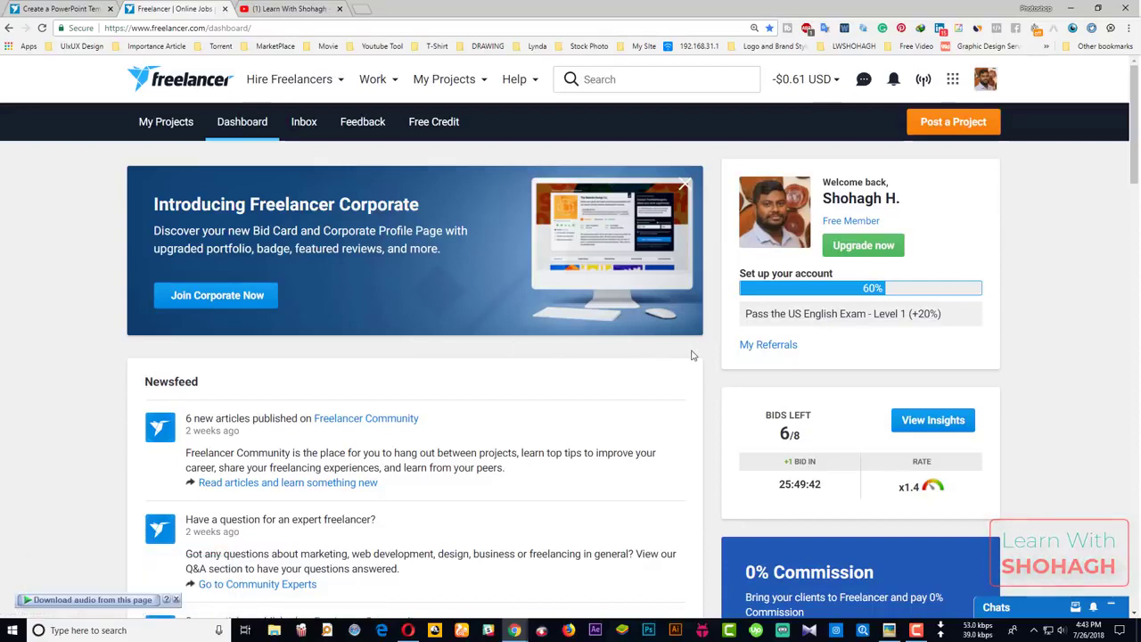
# Step: Switch to Opera and open the profile details through the dashboard's "Add your address" account setup task
pyautogui.moveTo(784, 88)
pyautogui.click(408, 630)
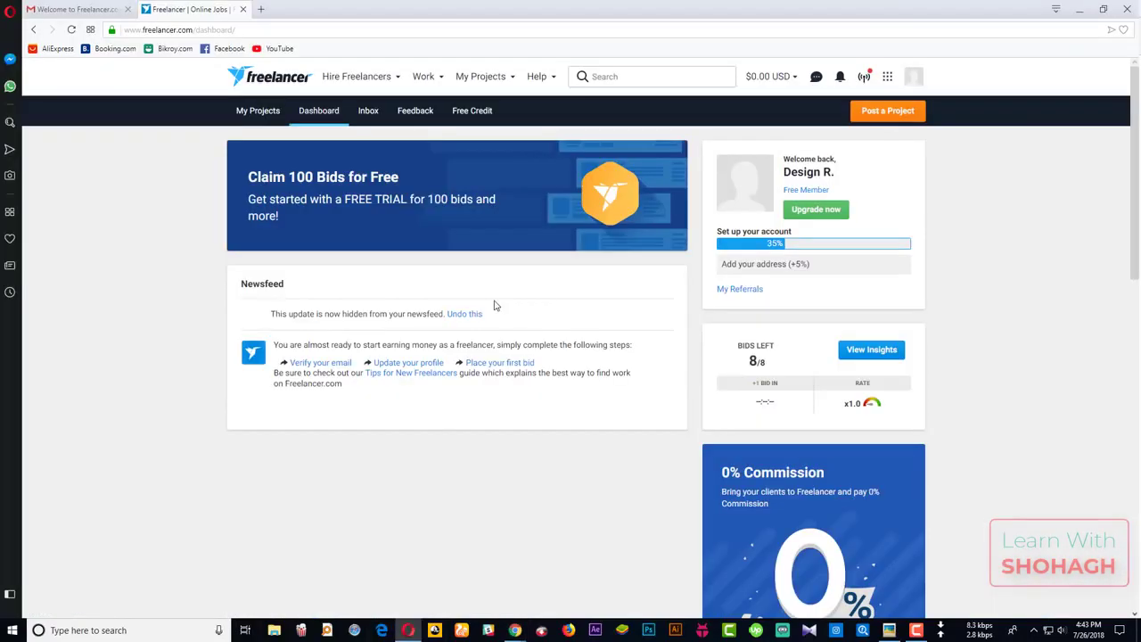
pyautogui.click(769, 264)
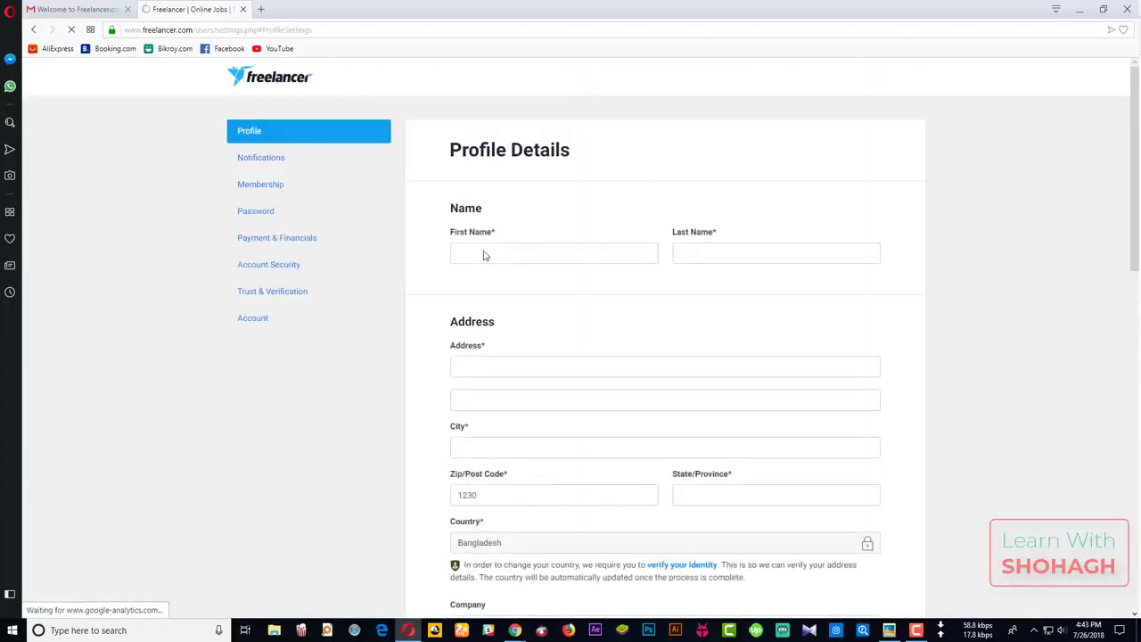
# Step: Enter the account holder's first and last name in the profile details, each starting with a capital letter
pyautogui.click(500, 248)
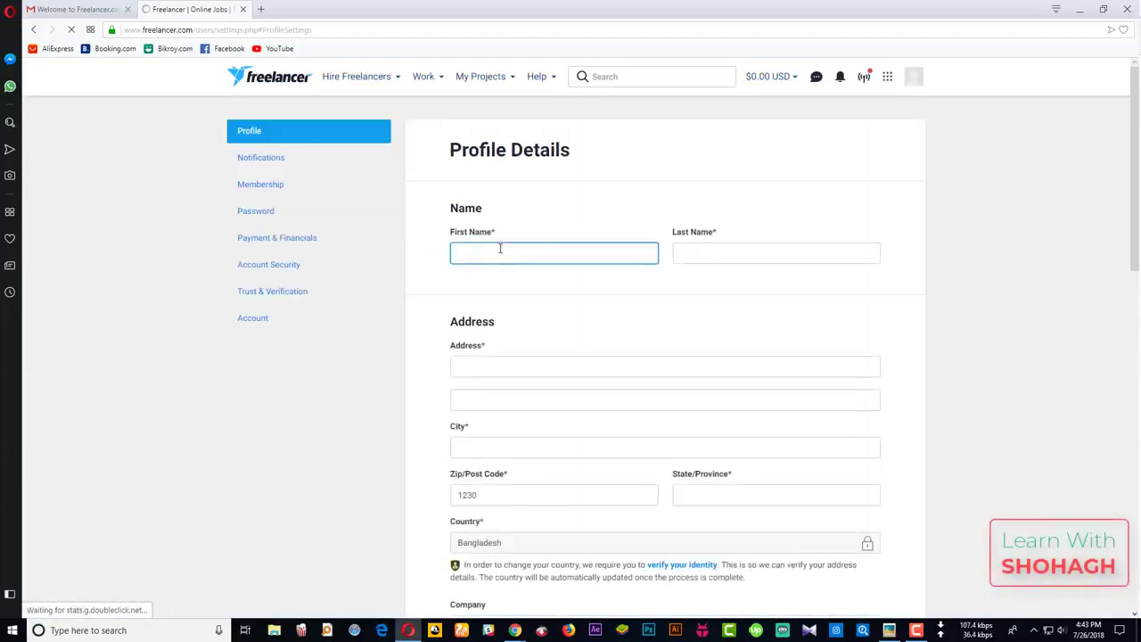
pyautogui.write('ribs')
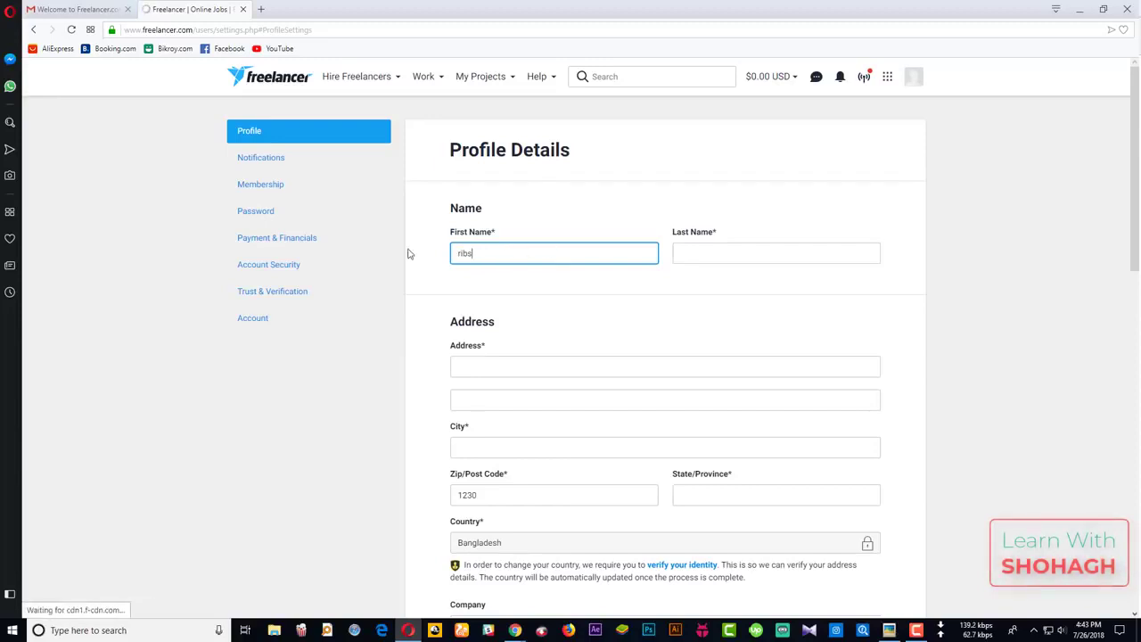
pyautogui.hotkey('ctrl', 'a')
pyautogui.write('De')
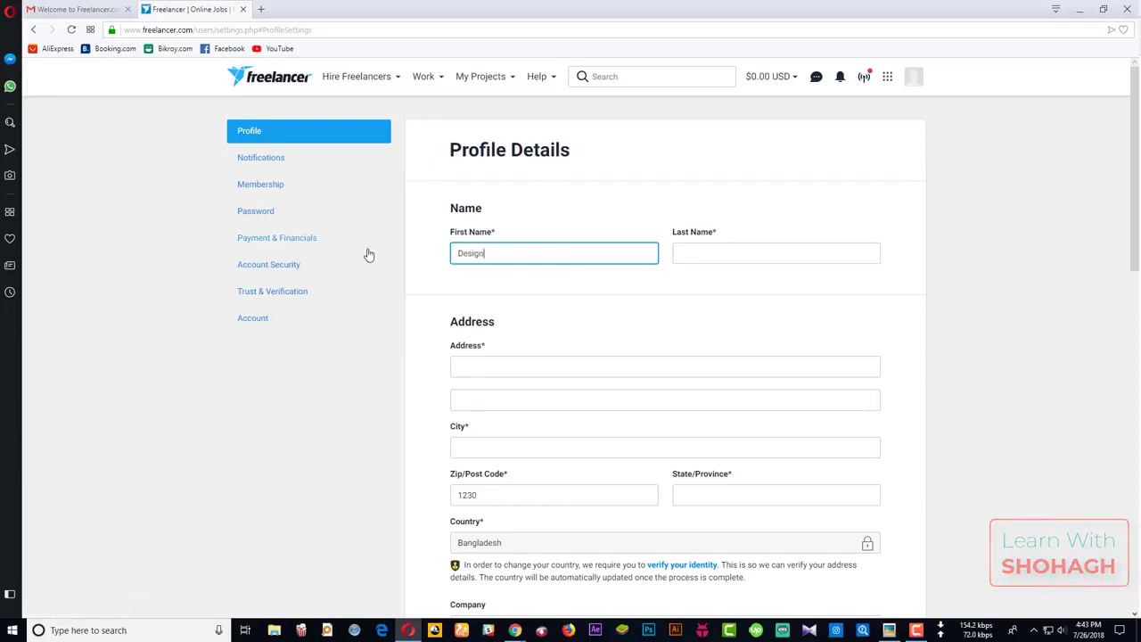
pyautogui.click(718, 258)
pyautogui.write('ribs')
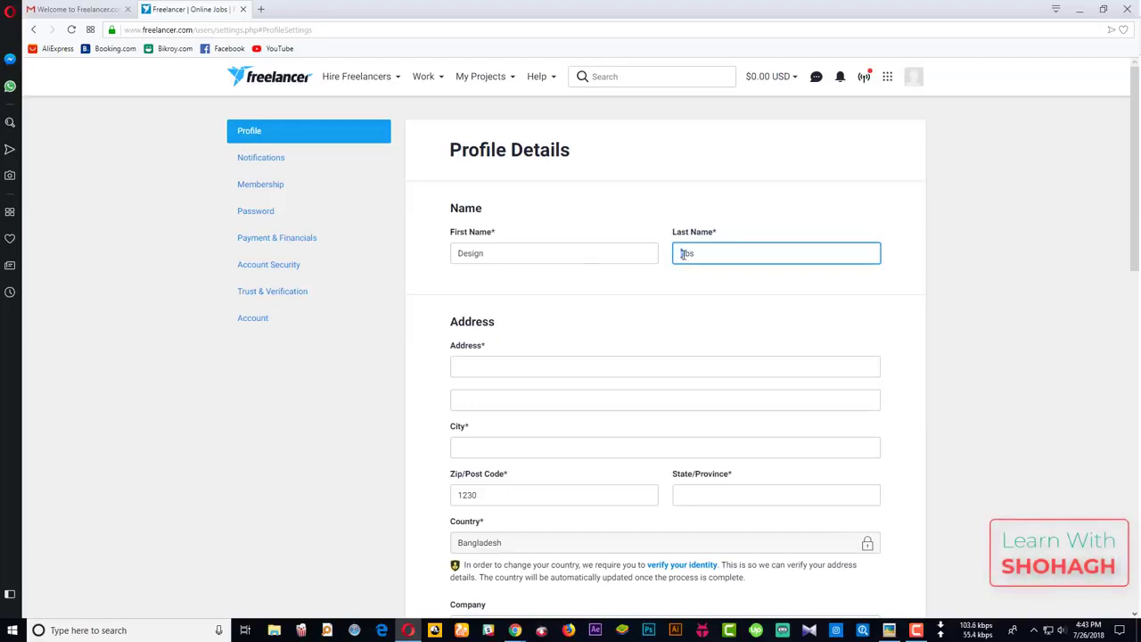
pyautogui.click(682, 254)
pyautogui.press('Delete')
pyautogui.write('R')
# Step: Fill in both address lines and the city in the profile details, and try to save the settings
pyautogui.click(518, 368)
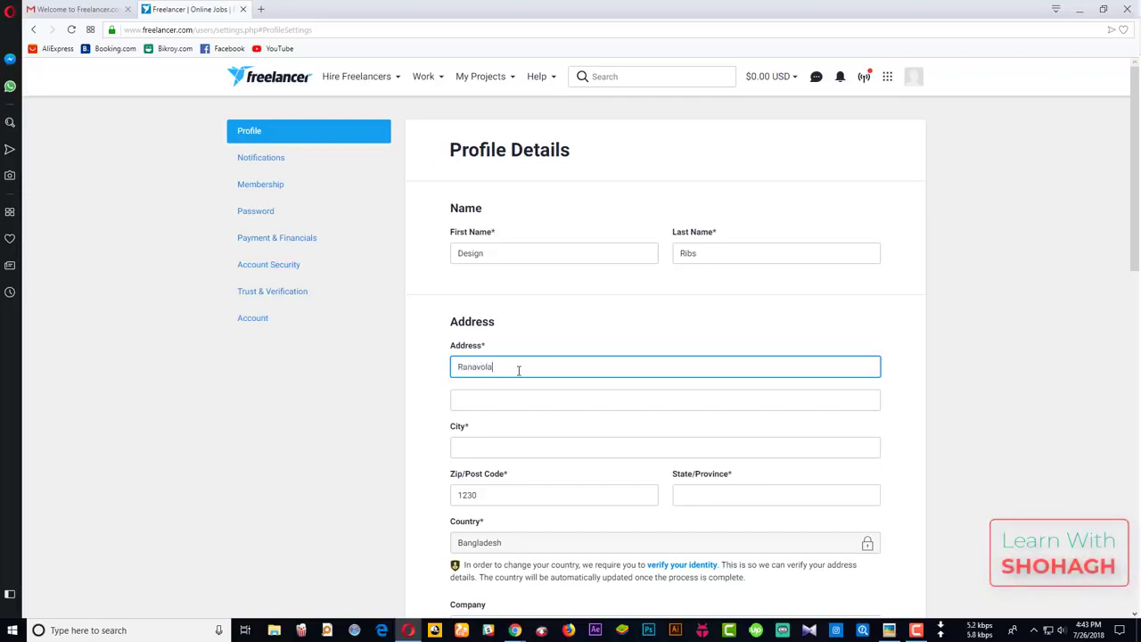
pyautogui.click(513, 402)
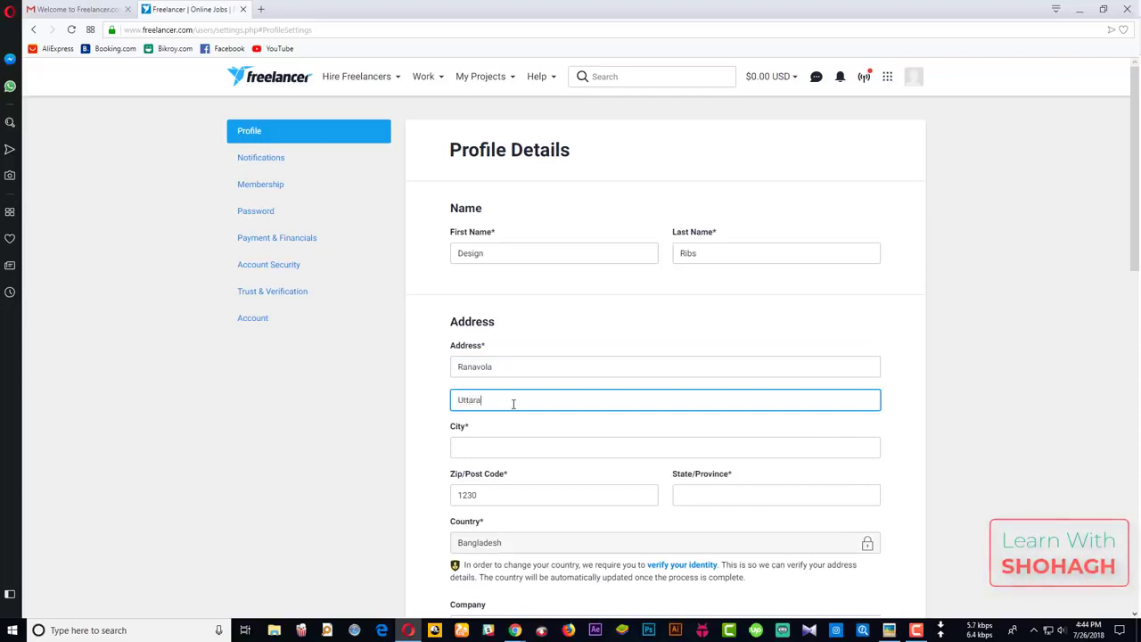
pyautogui.click(523, 447)
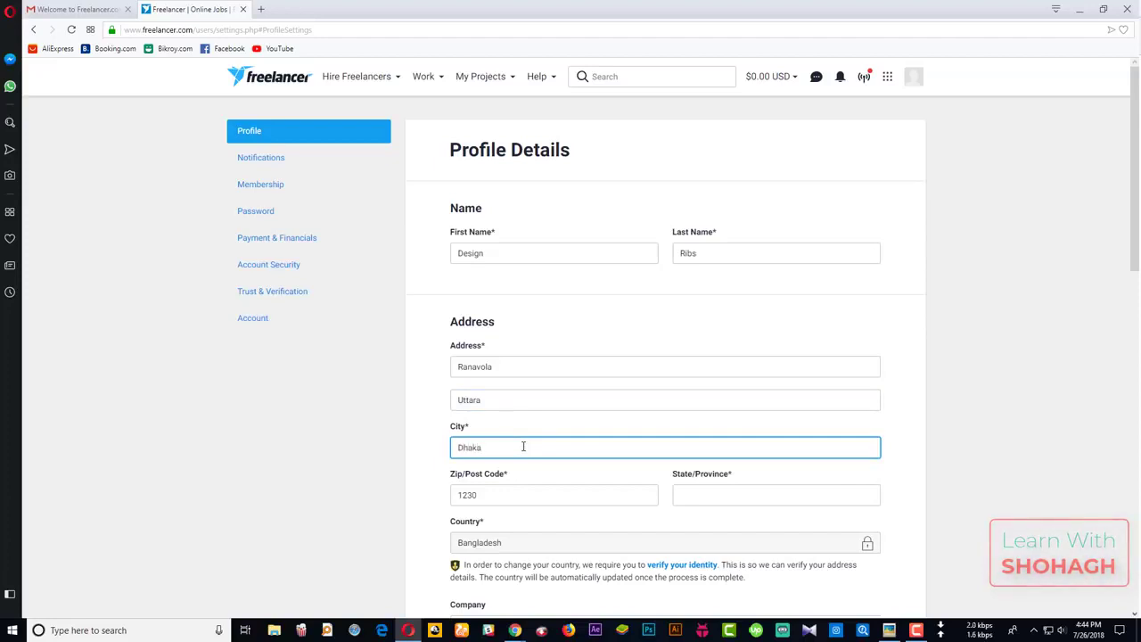
pyautogui.click(535, 495)
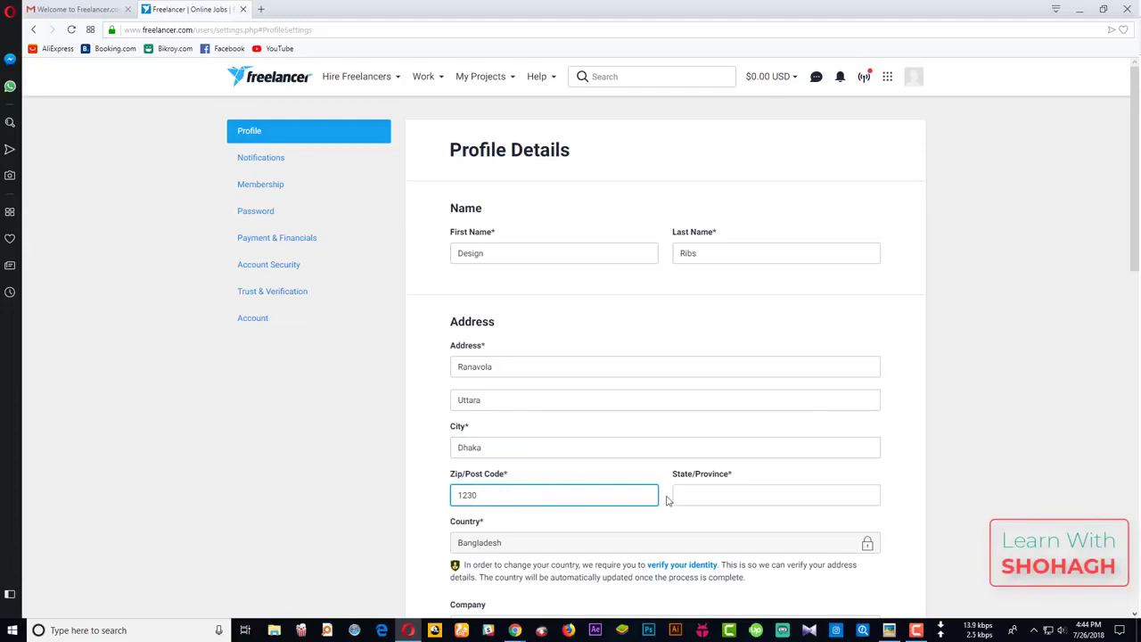
pyautogui.scroll(-2, 591, 461)
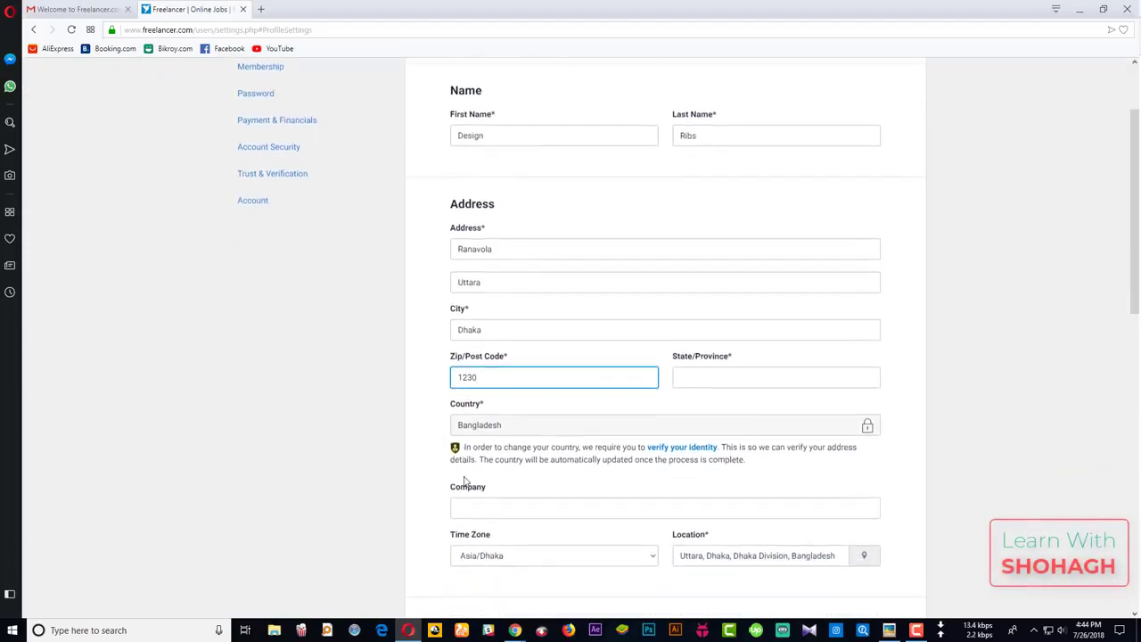
pyautogui.scroll(-4, 758, 509)
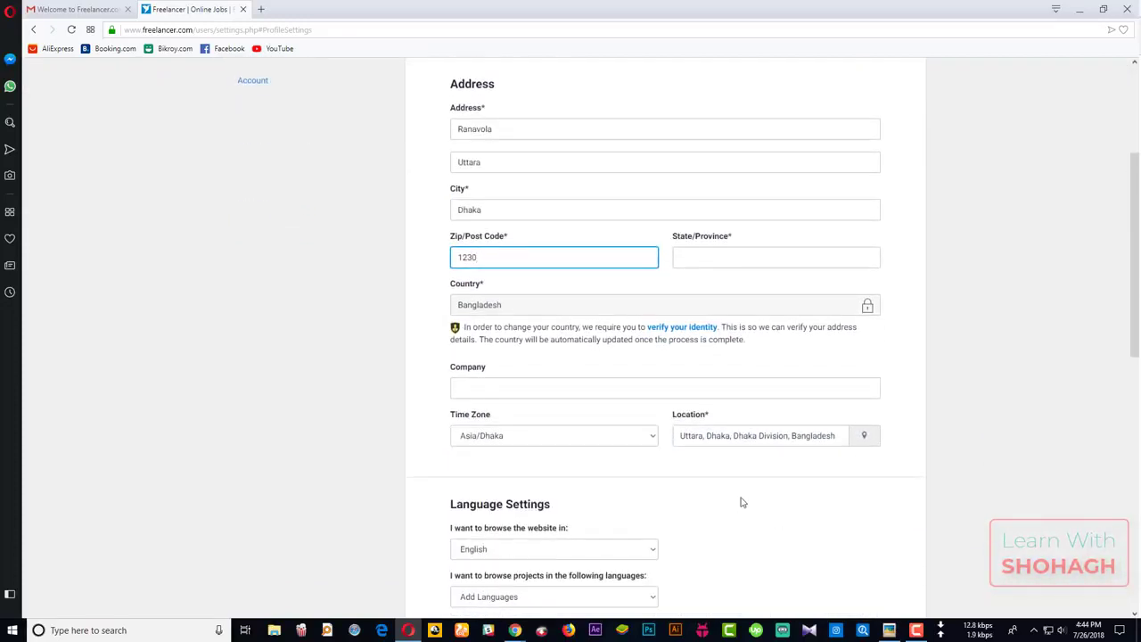
pyautogui.click(481, 590)
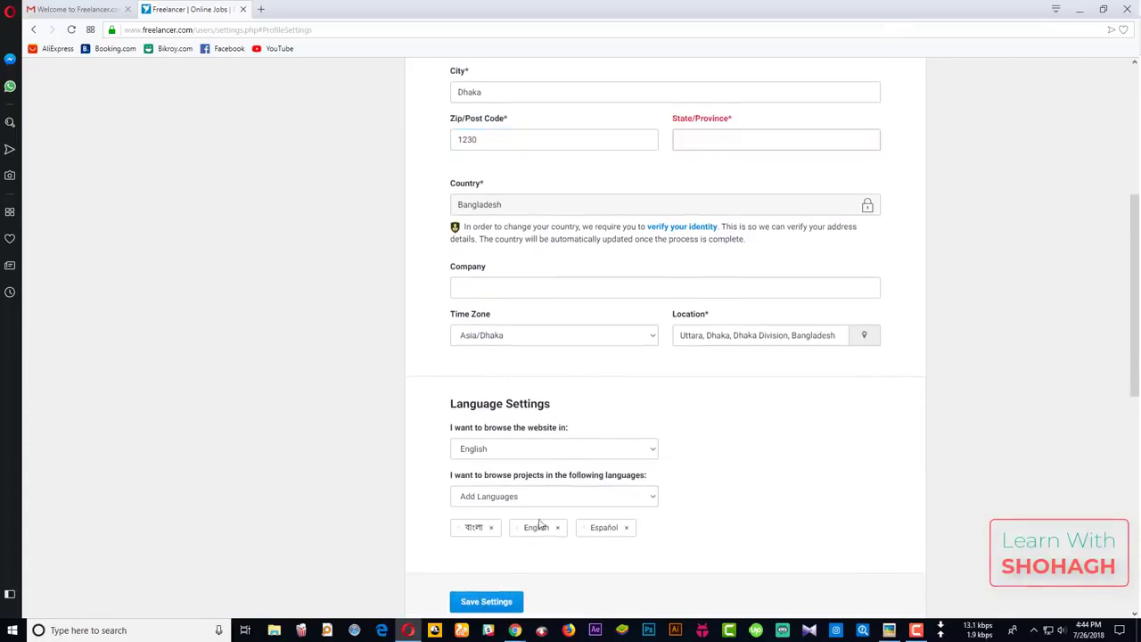
# Step: Fill in the required State/Province field and save the profile settings
pyautogui.click(703, 495)
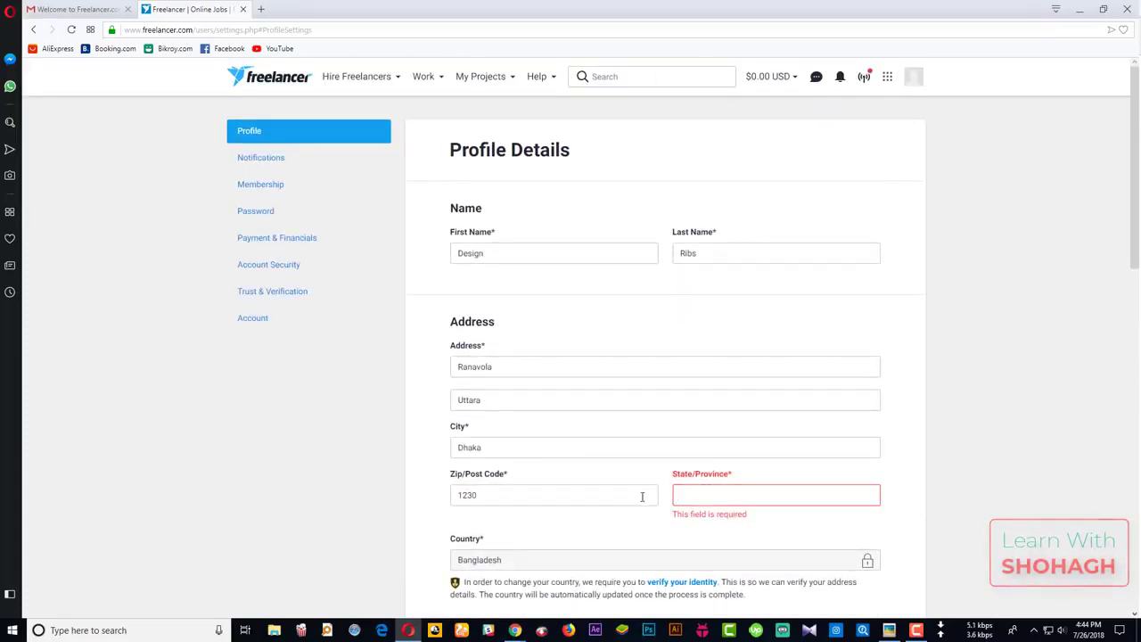
pyautogui.write('Dhaka')
pyautogui.scroll(-2, 887, 441)
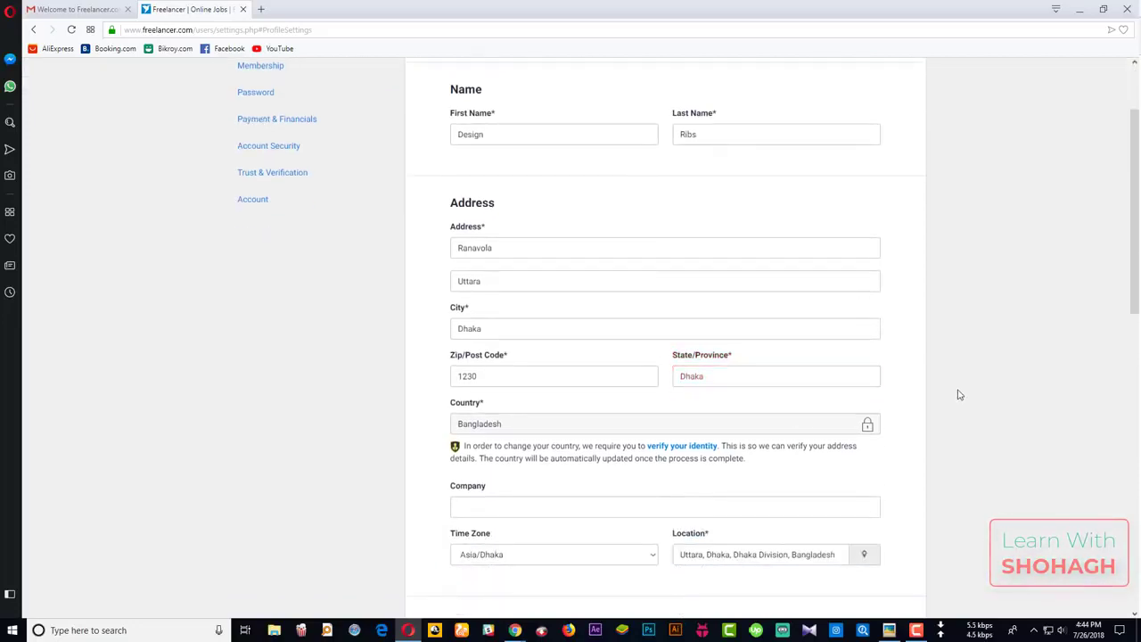
pyautogui.scroll(-4, 958, 395)
pyautogui.click(486, 584)
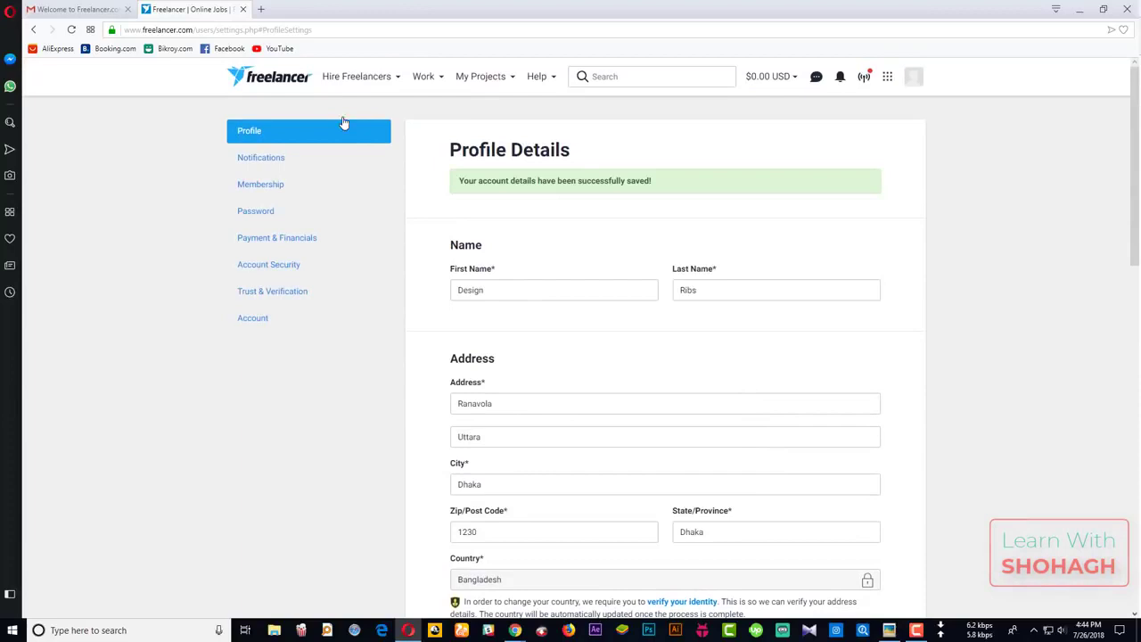
# Step: Open the dashboard in a new tab and open the US English Exam - Level 1 setup task
pyautogui.middleClick(276, 91)
pyautogui.click(300, 8)
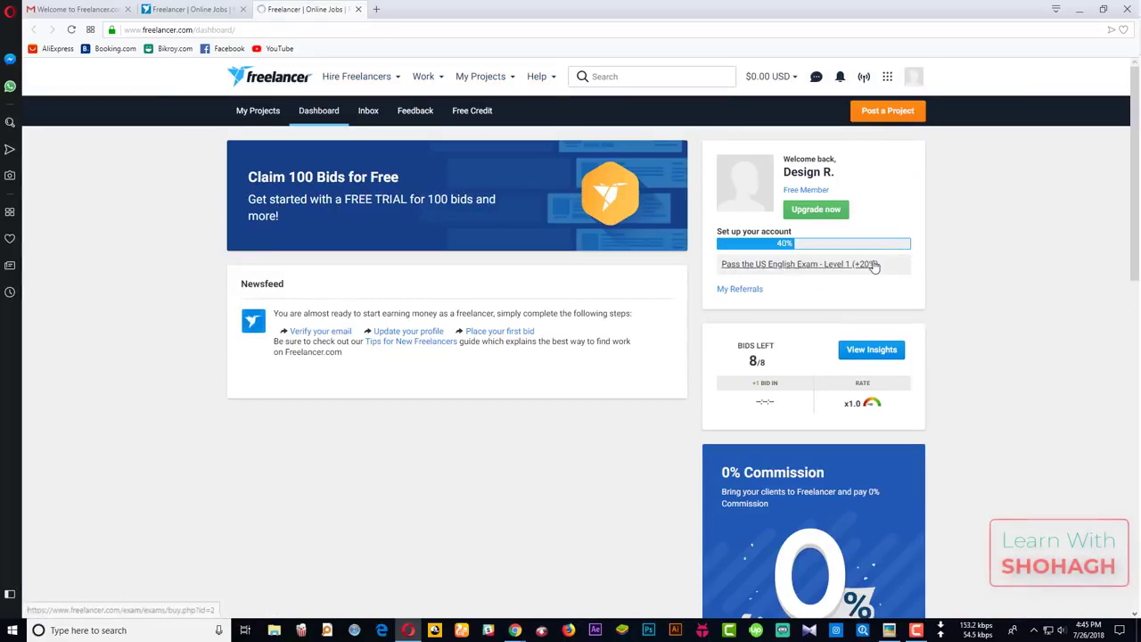
pyautogui.click(827, 265)
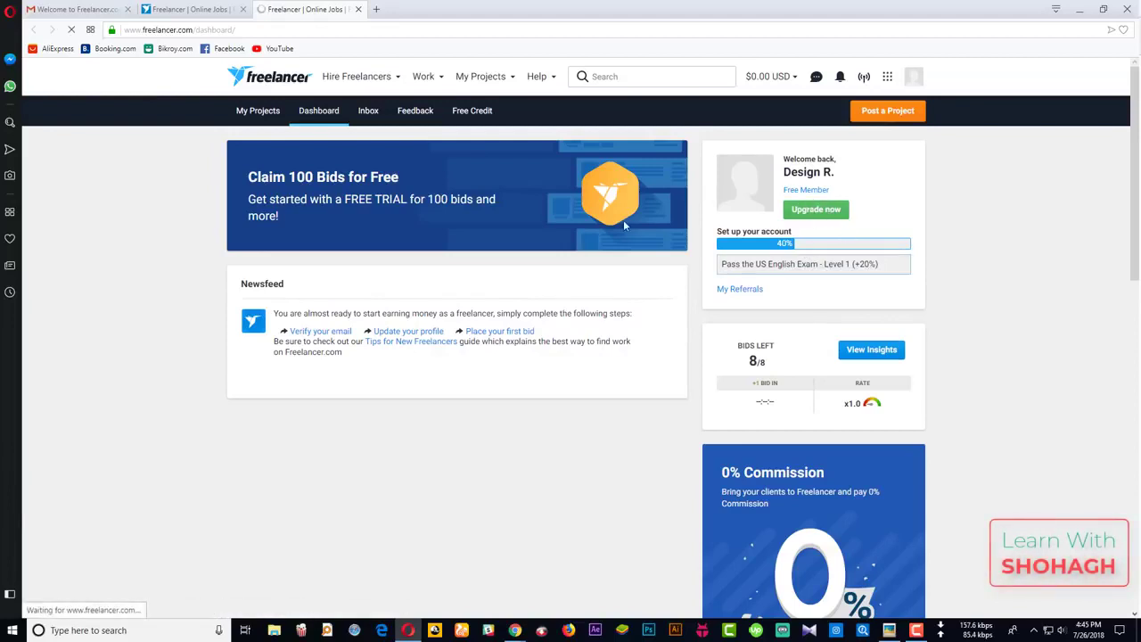
# Step: Return to the profile settings tab, open the account's own profile page from there, and close the exam tab
pyautogui.hotkey('ctrl', 'Tab')
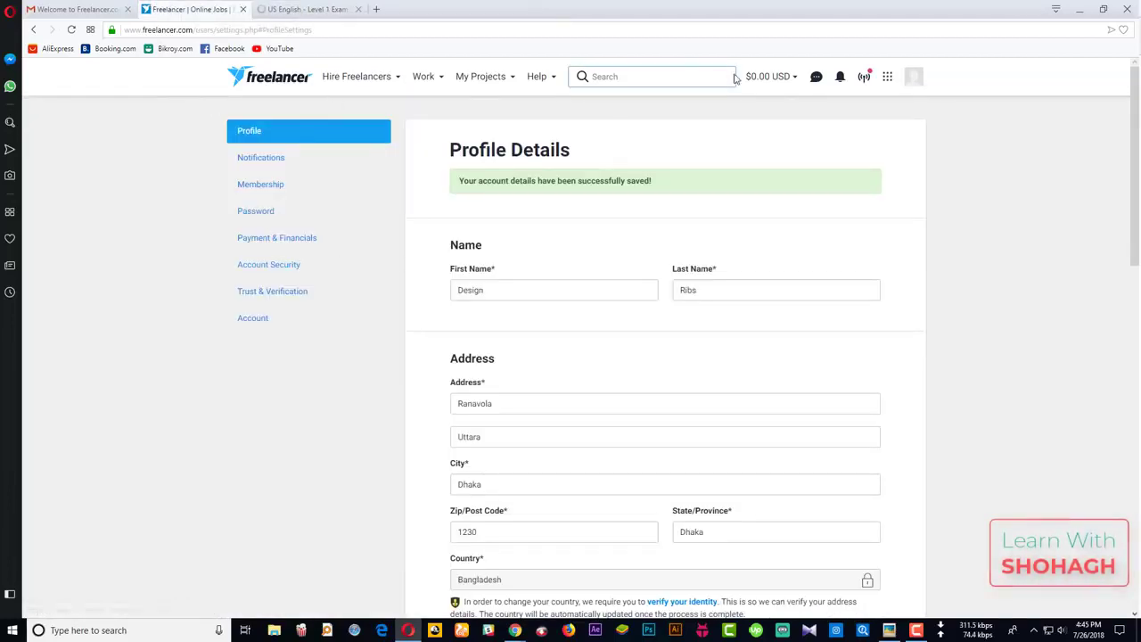
pyautogui.click(916, 83)
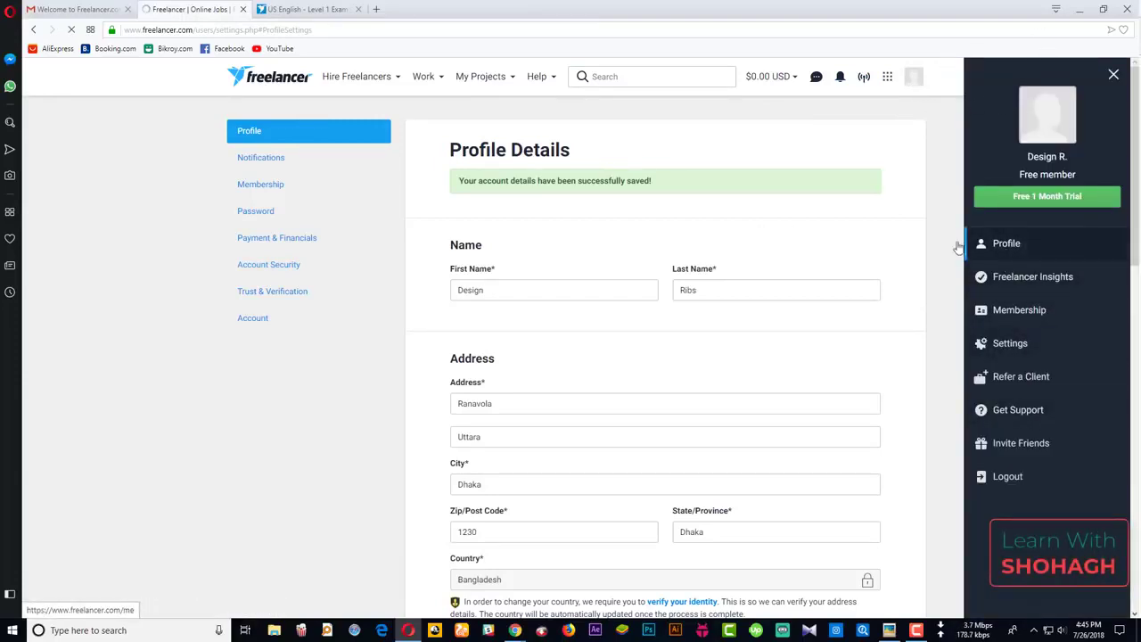
pyautogui.click(288, 8)
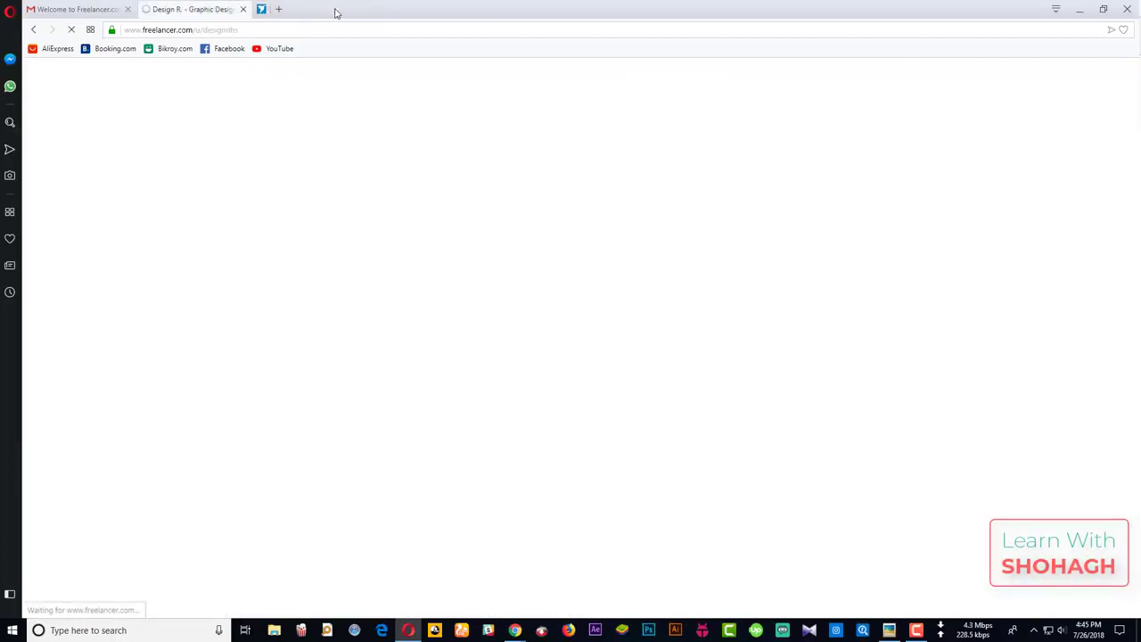
pyautogui.click(358, 9)
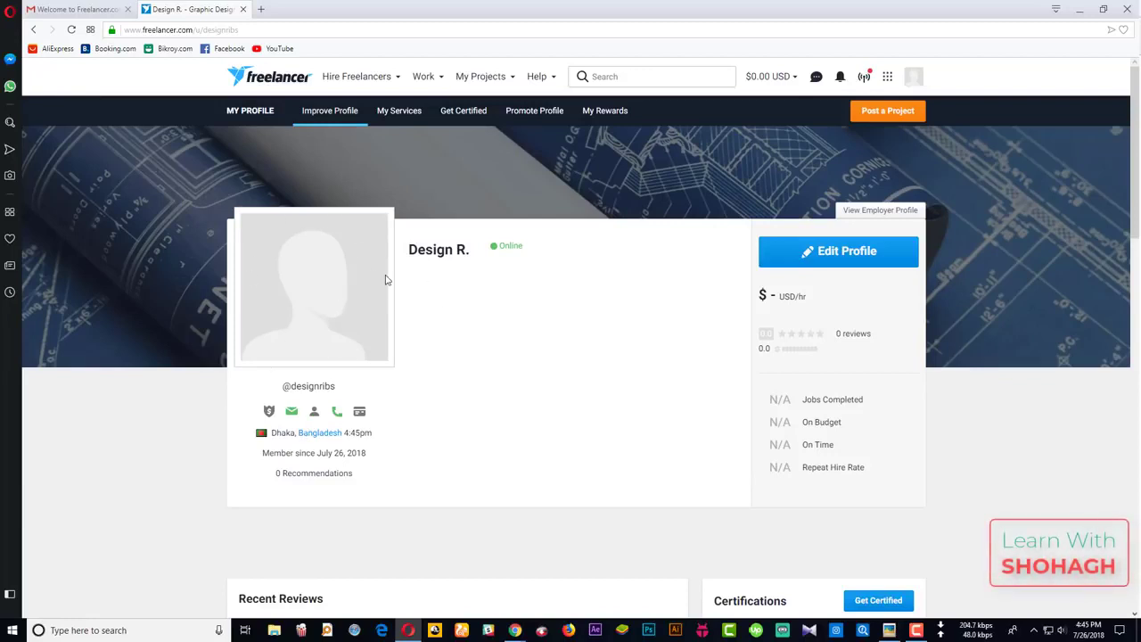
# Step: Put the profile in edit mode and set the Photoshop CC splash image as profile picture, cropped to the square around the woman's portrait
pyautogui.click(851, 257)
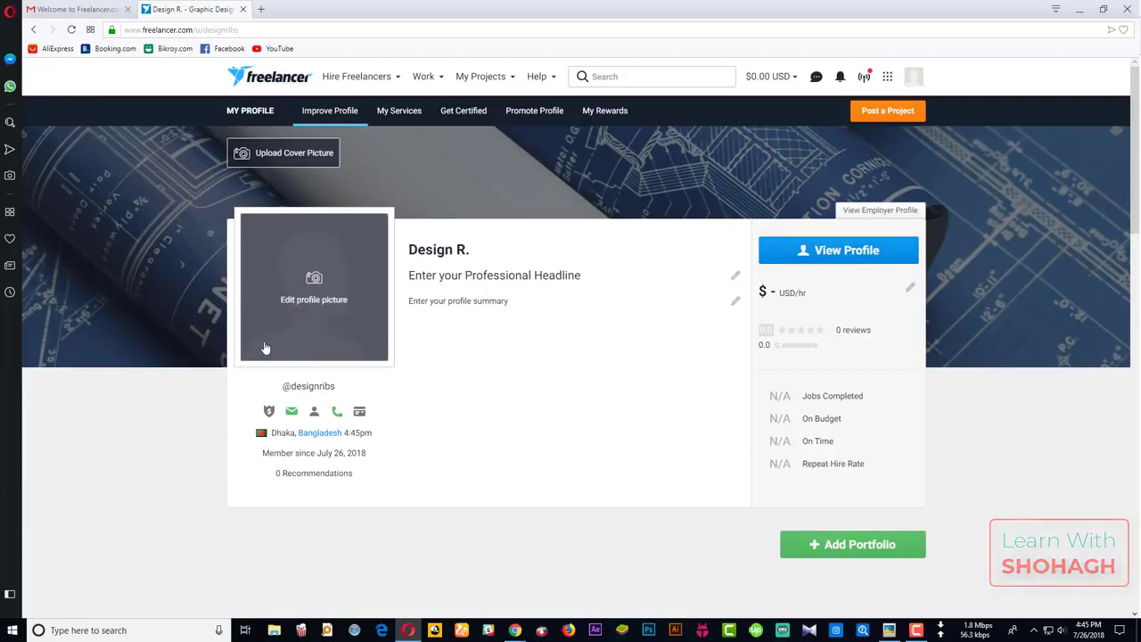
pyautogui.click(321, 330)
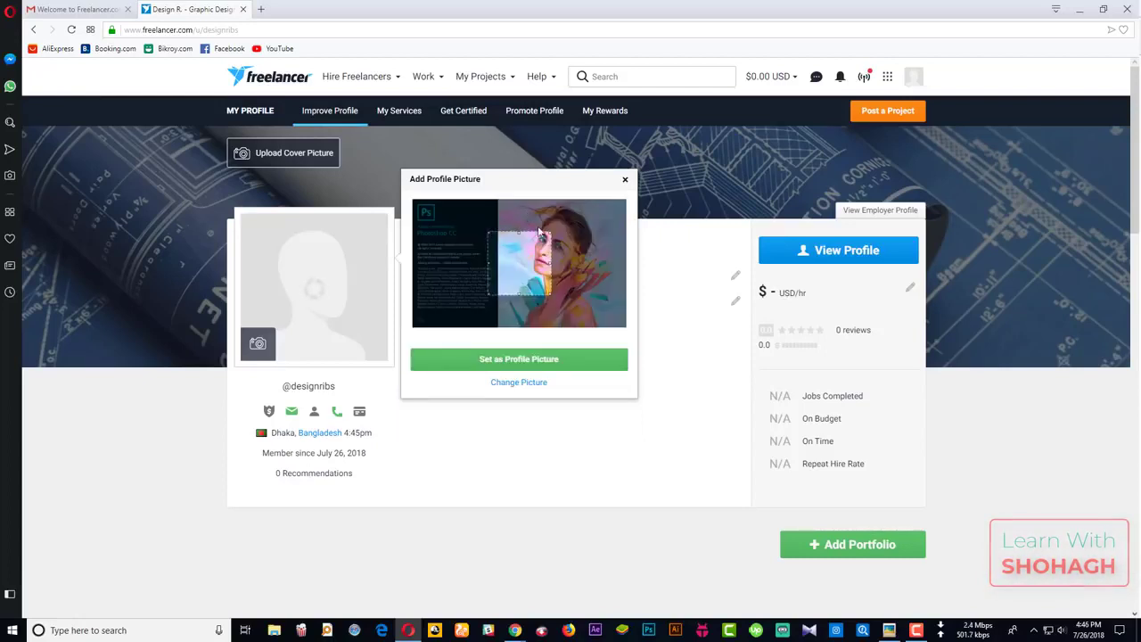
pyautogui.moveTo(574, 201); pyautogui.dragTo(584, 198)
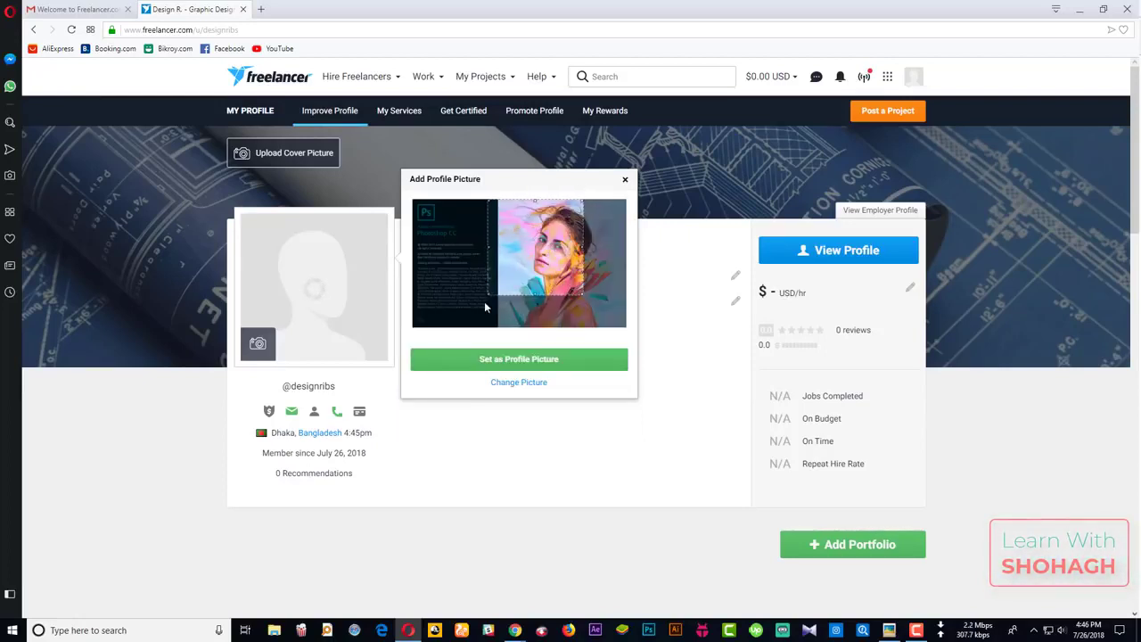
pyautogui.moveTo(487, 293); pyautogui.dragTo(451, 337)
pyautogui.moveTo(525, 286); pyautogui.dragTo(576, 292)
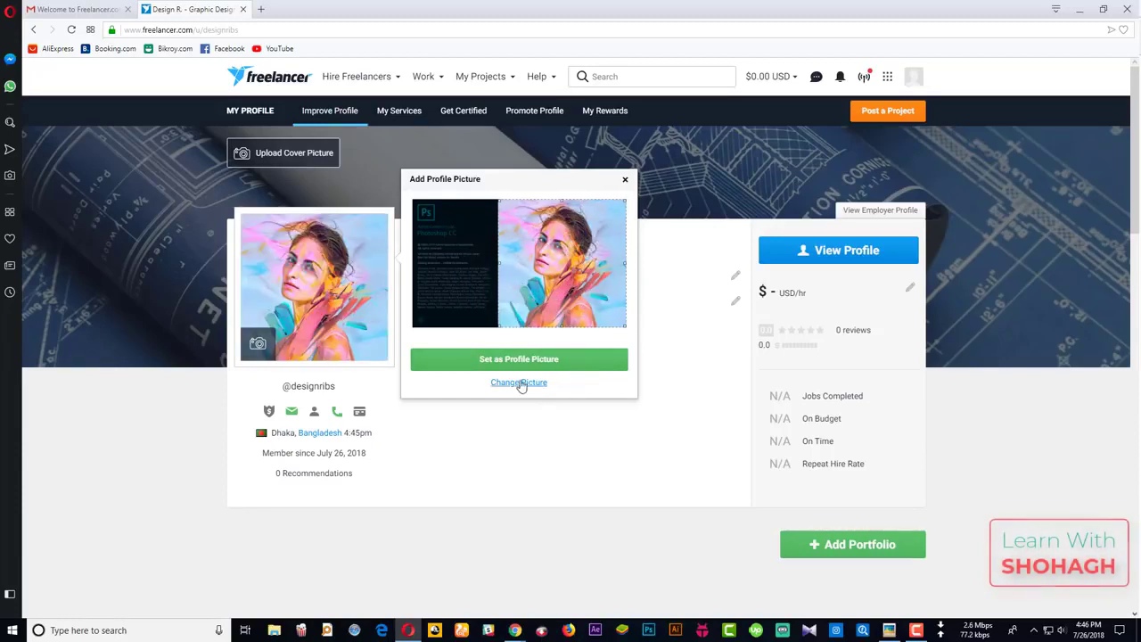
pyautogui.click(492, 362)
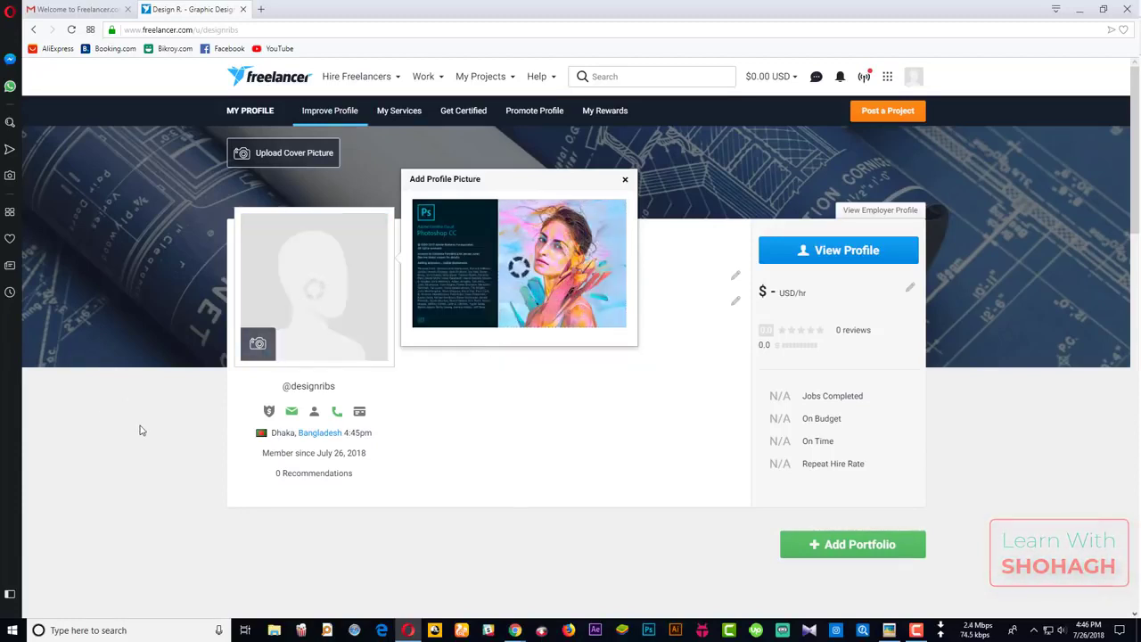
# Step: Try to upload a cover picture, and preview the profile before returning to edit mode
pyautogui.click(292, 153)
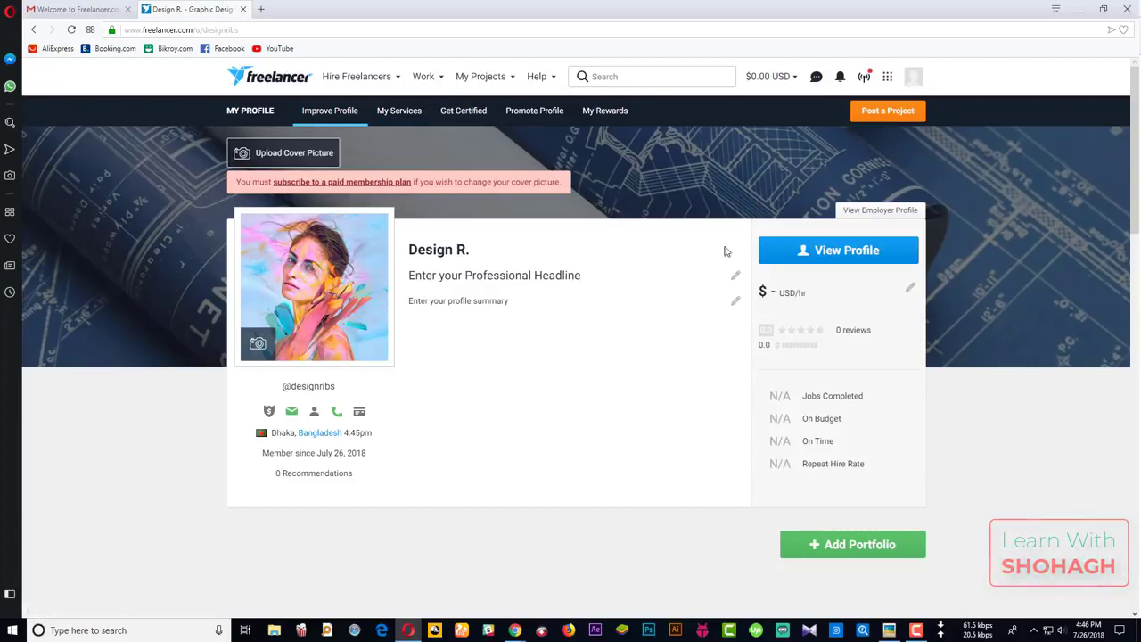
pyautogui.click(882, 259)
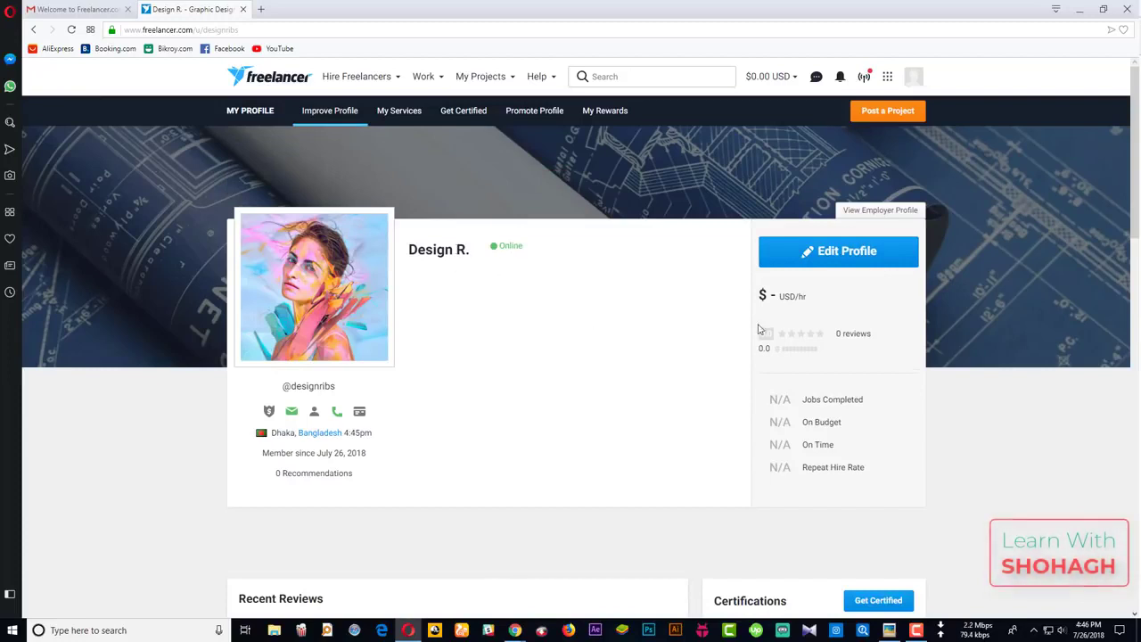
pyautogui.click(825, 251)
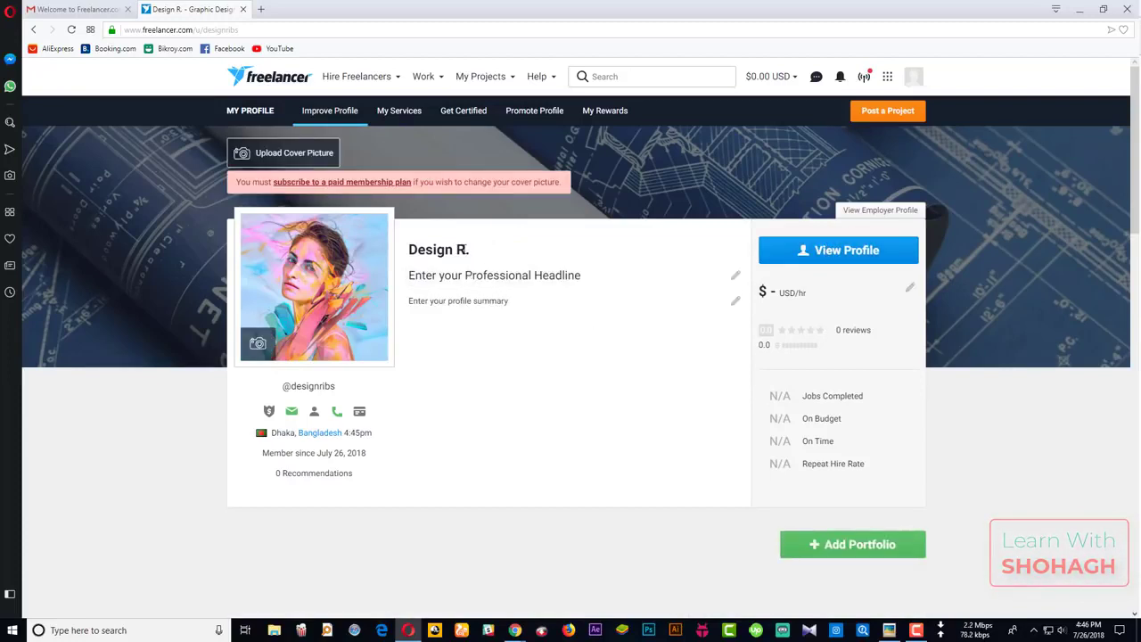
# Step: Open the professional headline for editing, and switch to Chrome to open the other Freelancer account's profile in a new tab
pyautogui.click(487, 276)
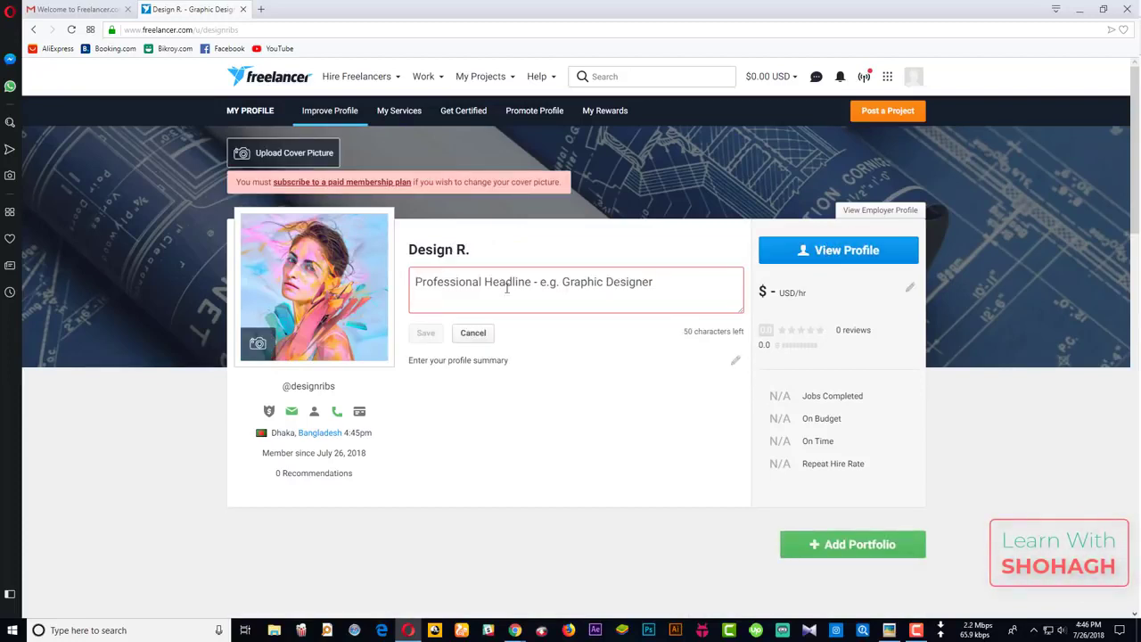
pyautogui.moveTo(517, 627)
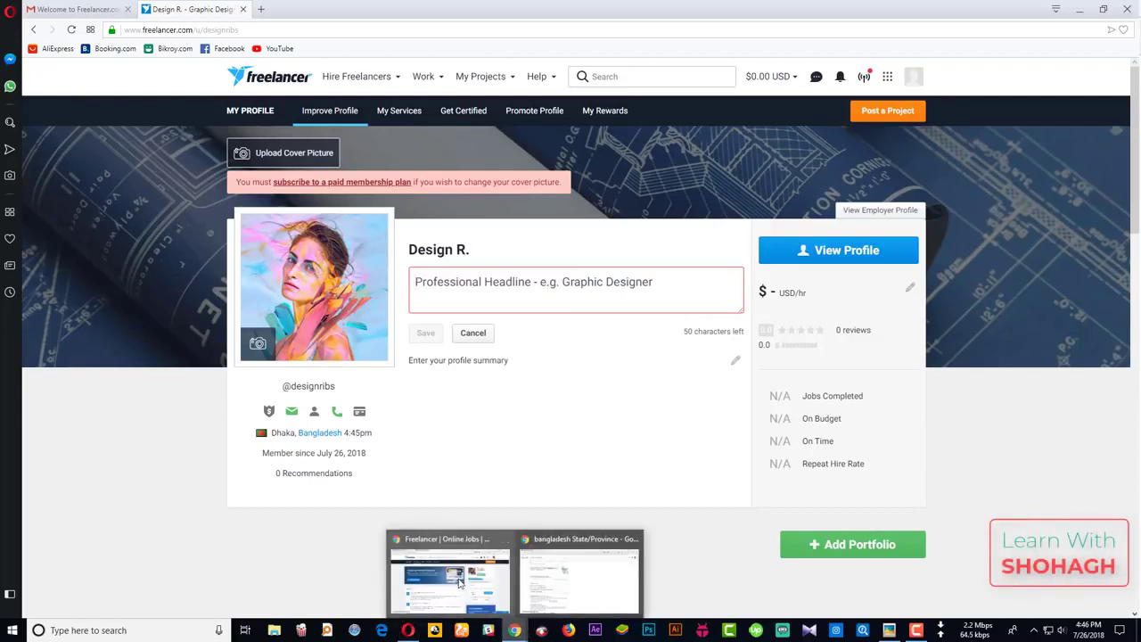
pyautogui.click(459, 577)
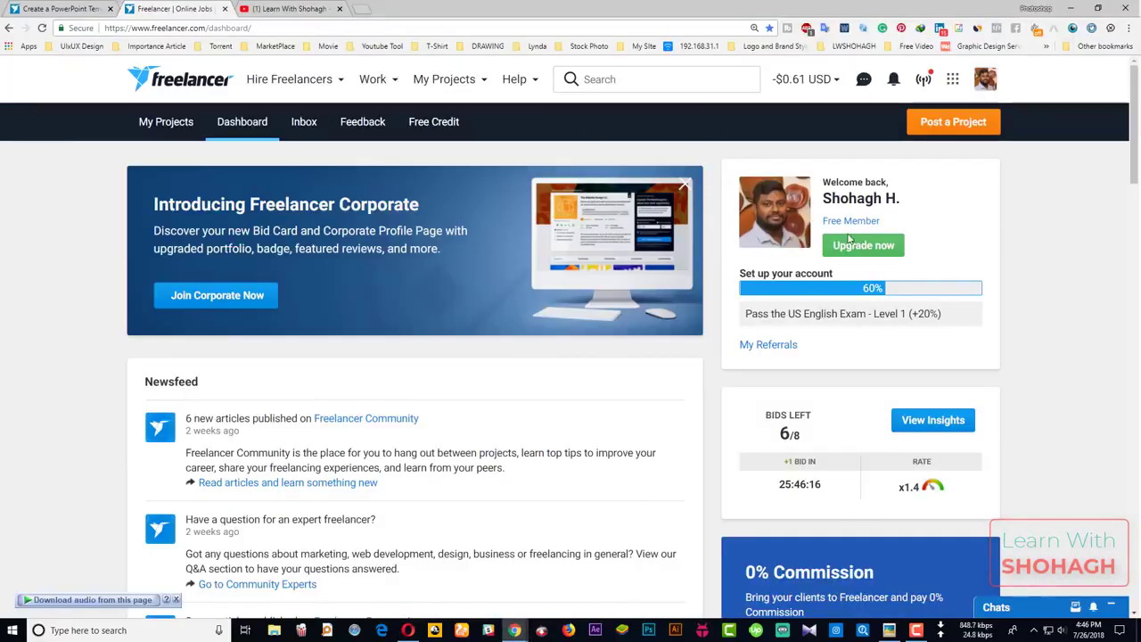
pyautogui.click(986, 80)
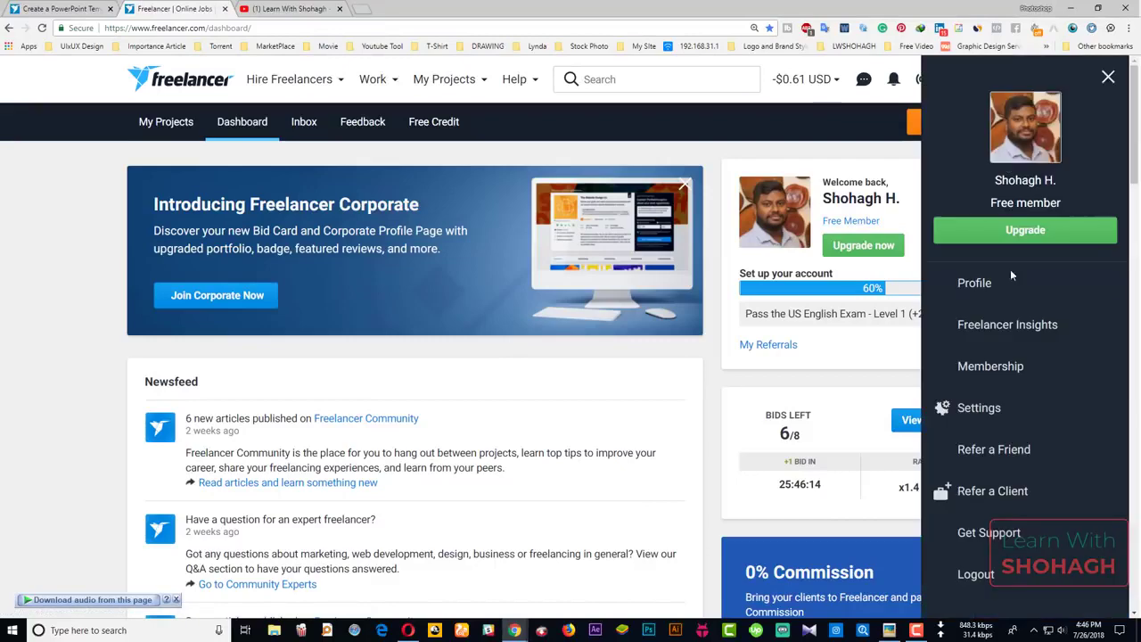
pyautogui.middleClick(974, 283)
pyautogui.click(286, 9)
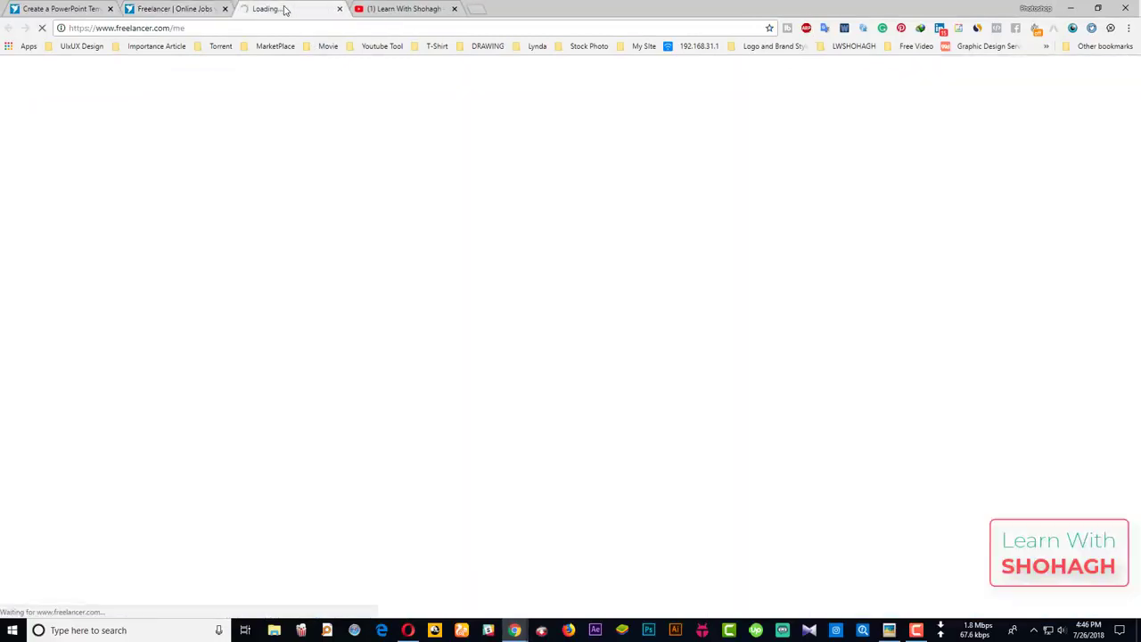
# Step: Switch to Opera, browse the project feed and open the Cricket bat Sticker Design project in a new tab
pyautogui.click(408, 631)
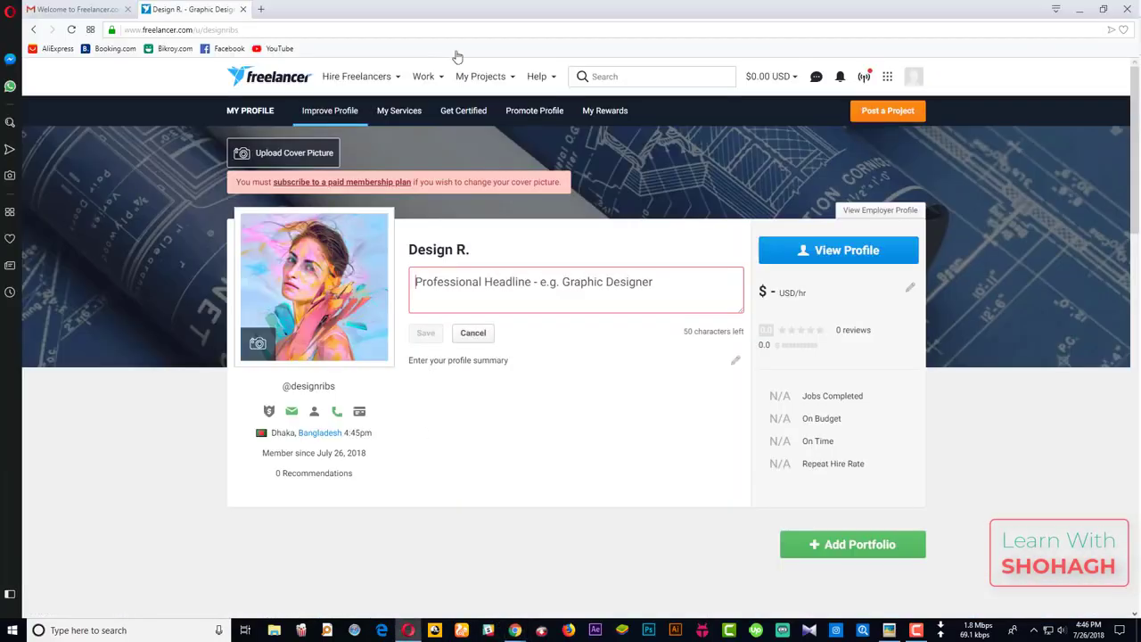
pyautogui.click(864, 76)
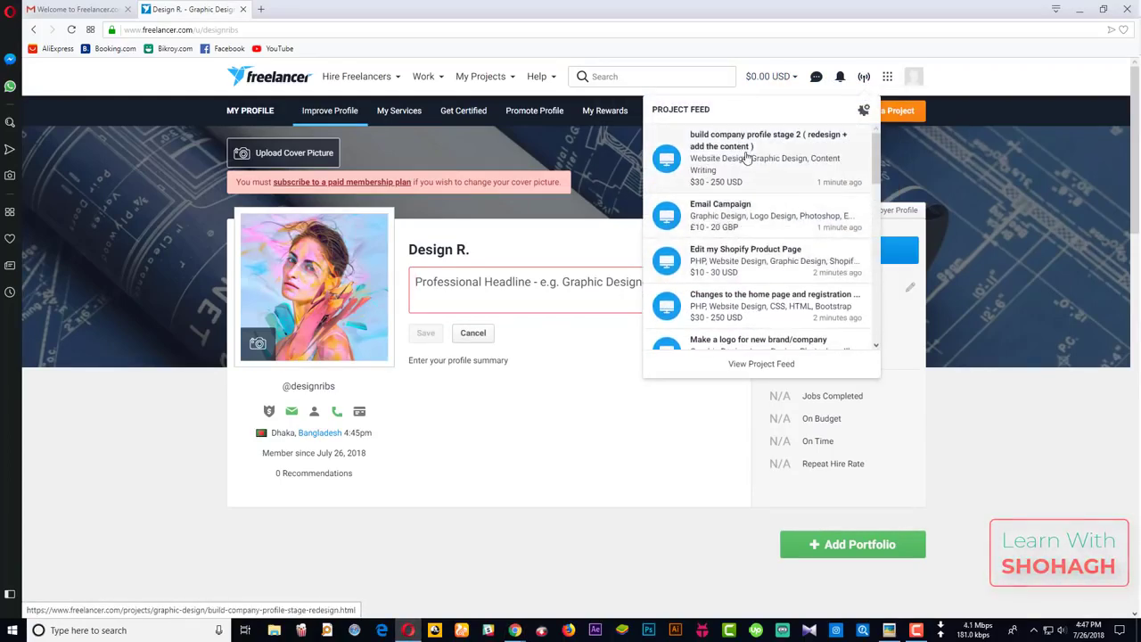
pyautogui.scroll(-8, 747, 158)
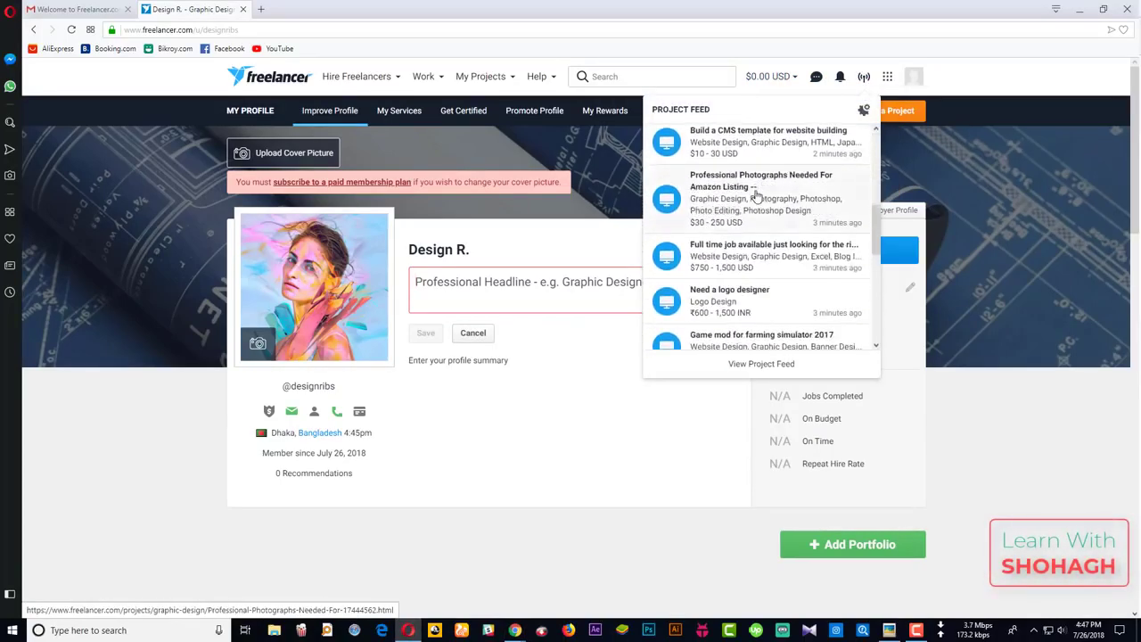
pyautogui.scroll(-2, 756, 196)
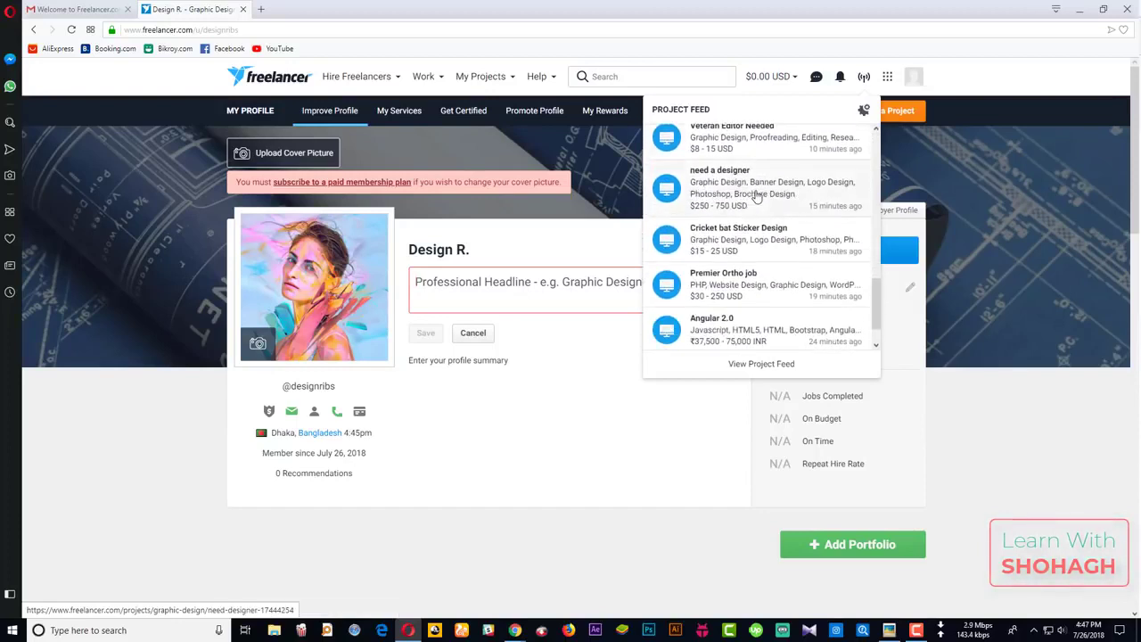
pyautogui.middleClick(733, 239)
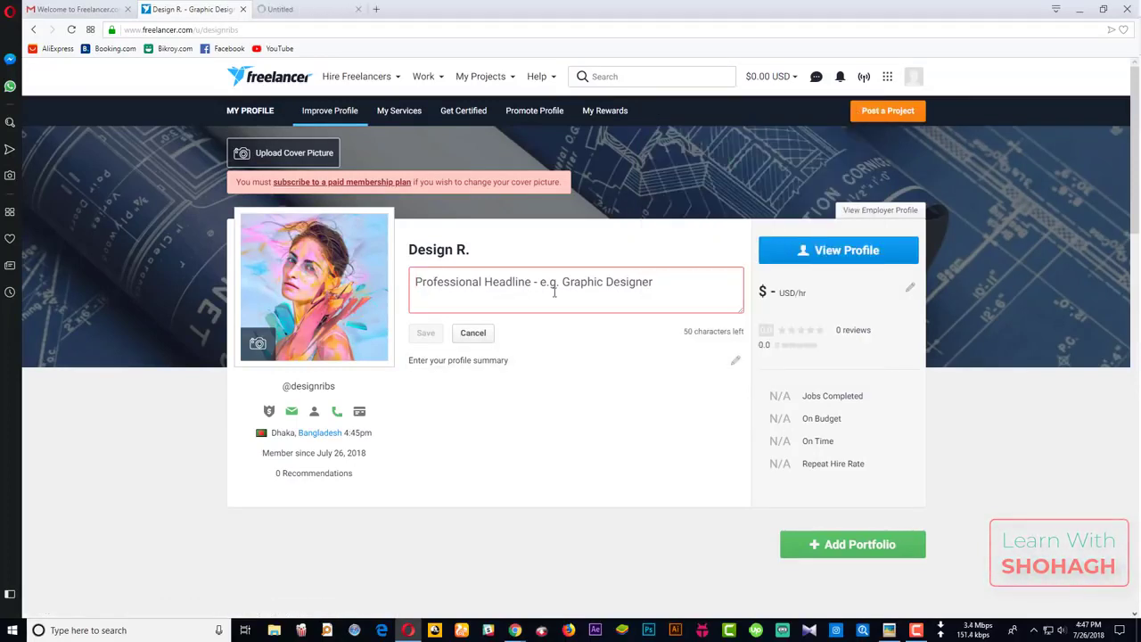
pyautogui.click(302, 9)
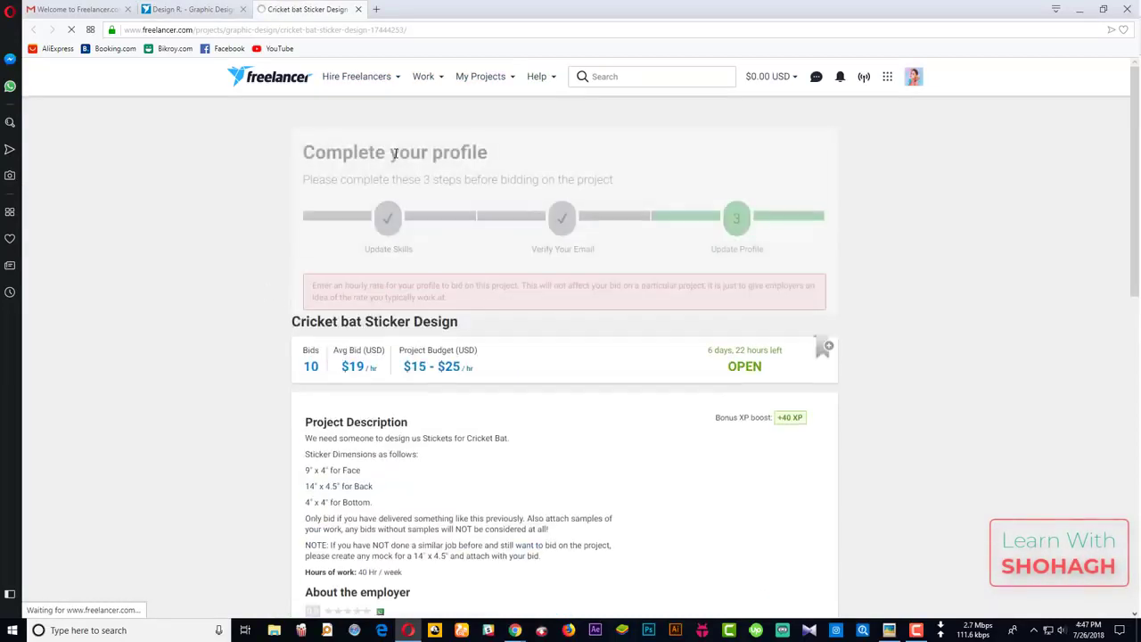
# Step: Examine the project page's Complete your profile form, including the brief introduction, summary, hourly rate, language and location fields
pyautogui.scroll(-2, 571, 260)
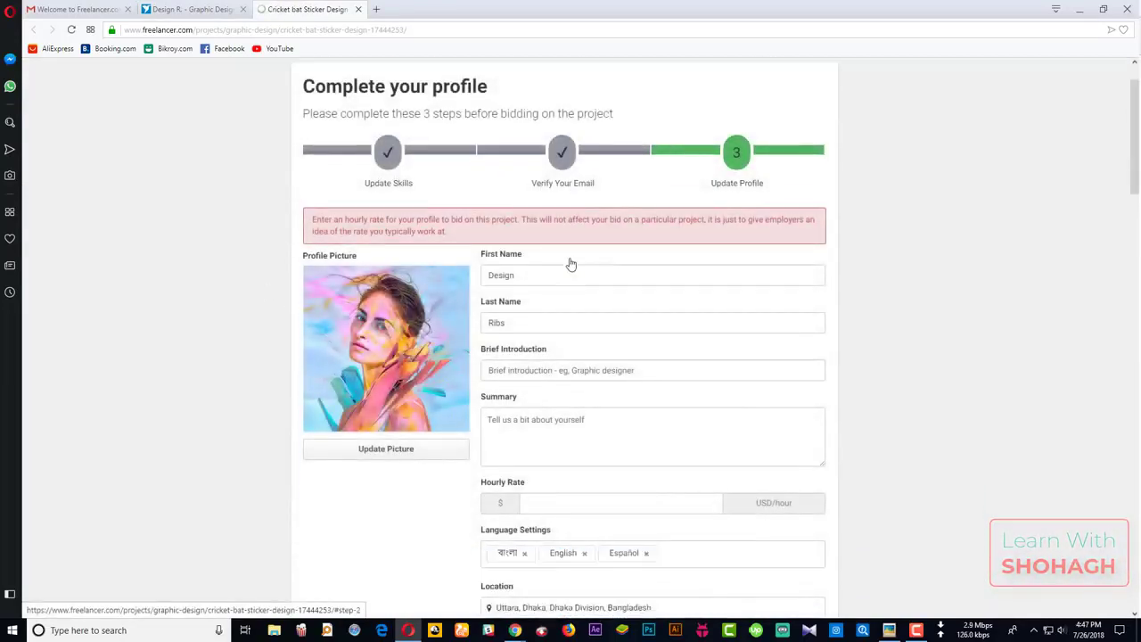
pyautogui.scroll(-3, 571, 258)
pyautogui.scroll(3, 571, 258)
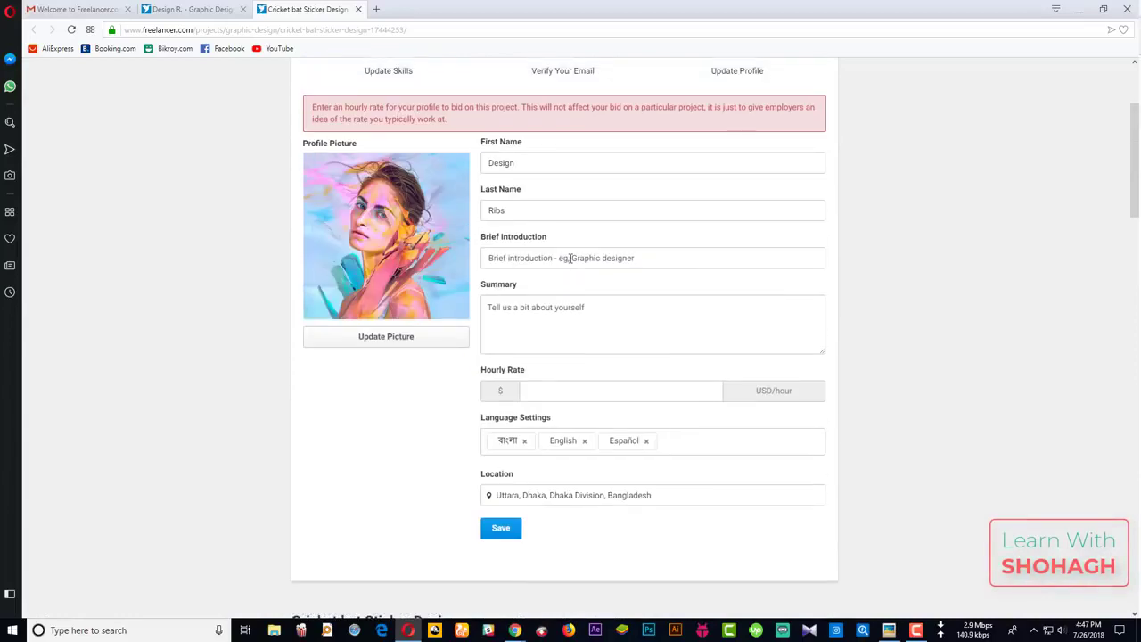
pyautogui.scroll(2, 420, 194)
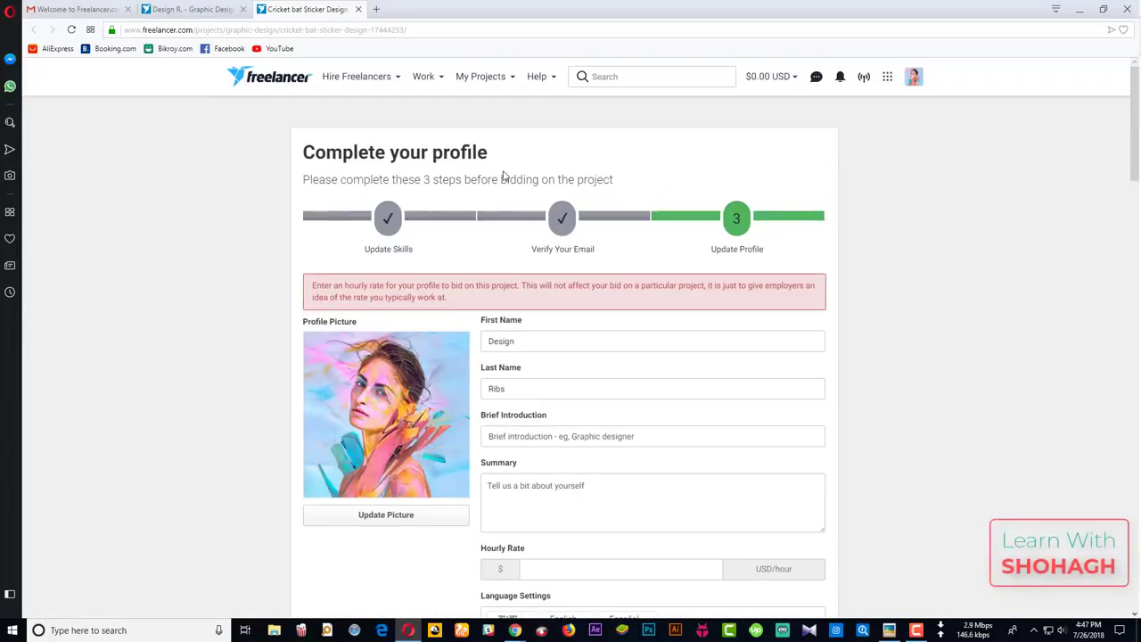
pyautogui.scroll(-2, 606, 248)
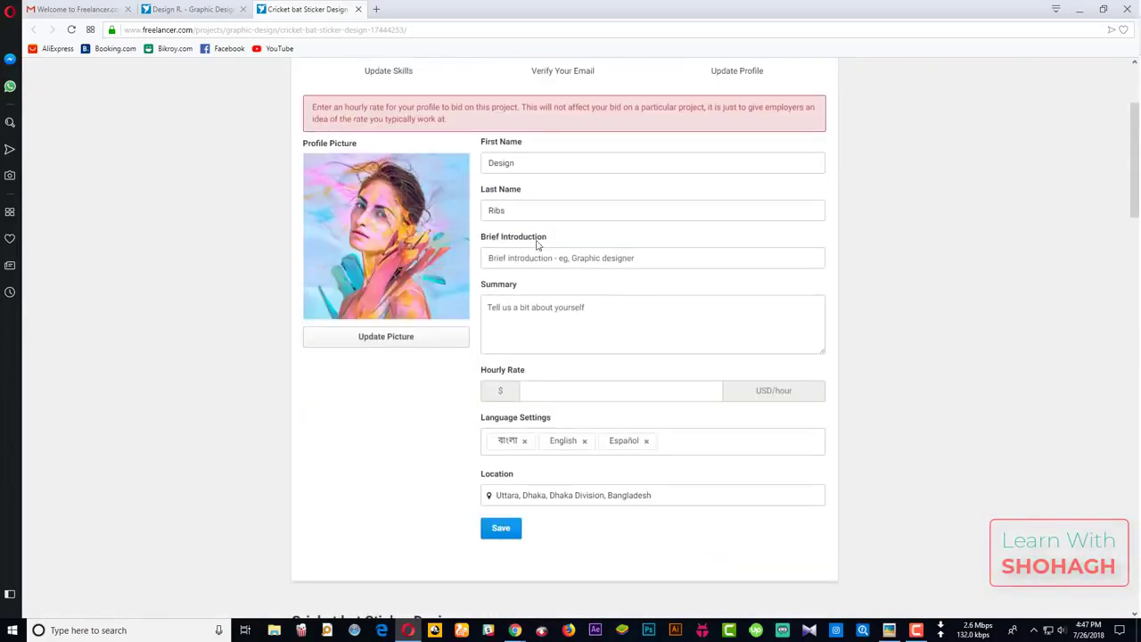
pyautogui.click(556, 318)
pyautogui.click(565, 390)
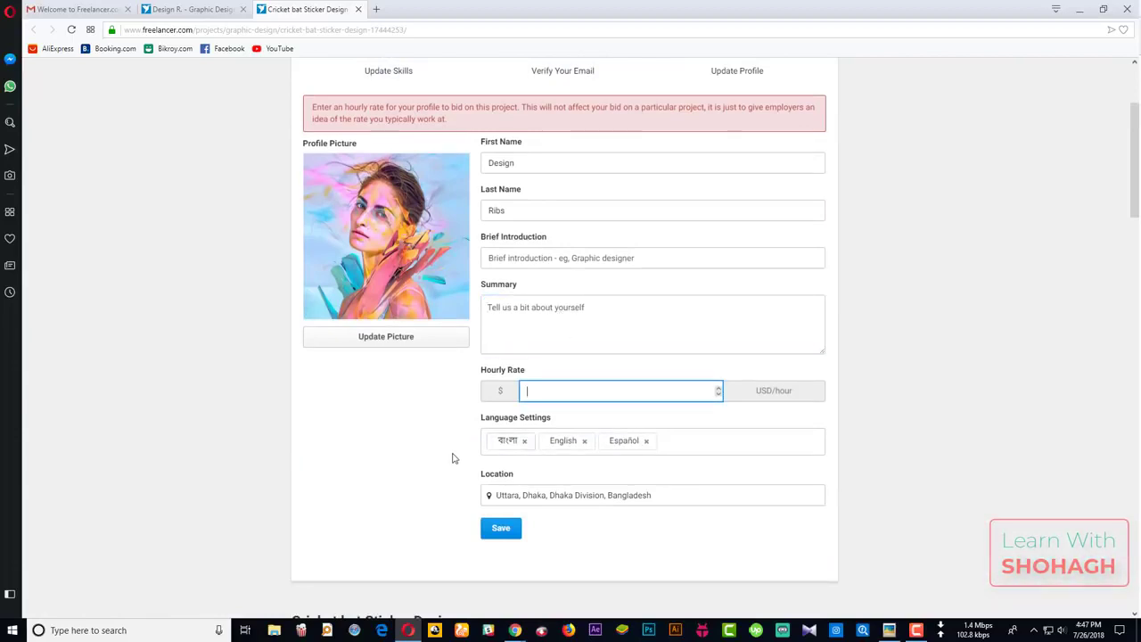
pyautogui.scroll(-5, 614, 395)
pyautogui.scroll(-3, 645, 375)
pyautogui.scroll(8, 644, 373)
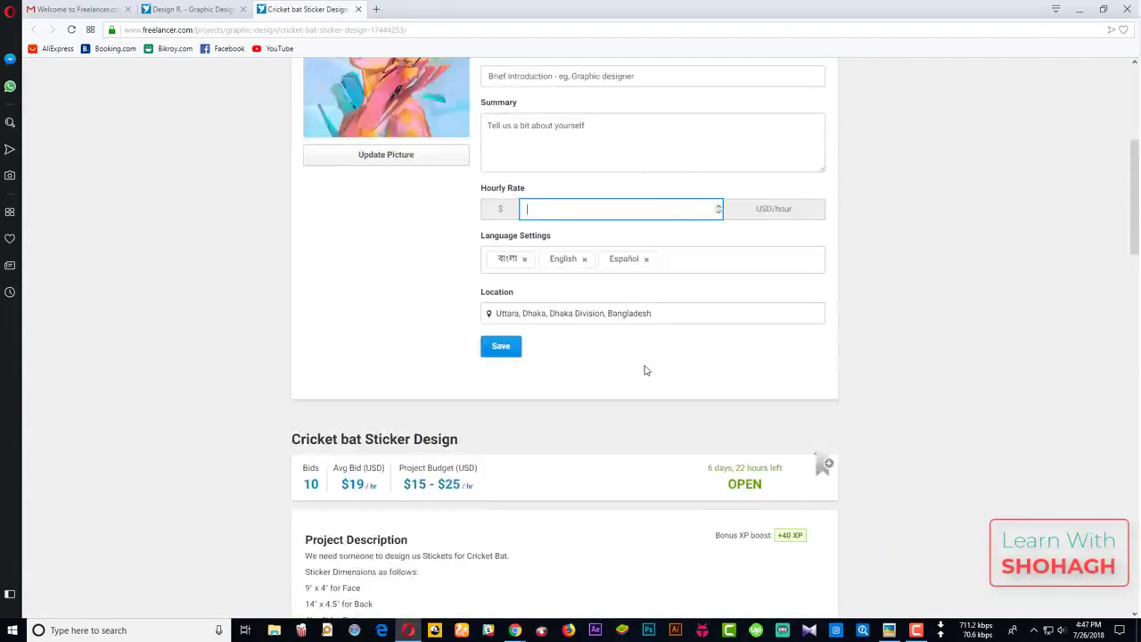
pyautogui.scroll(2, 714, 276)
pyautogui.scroll(-8, 721, 369)
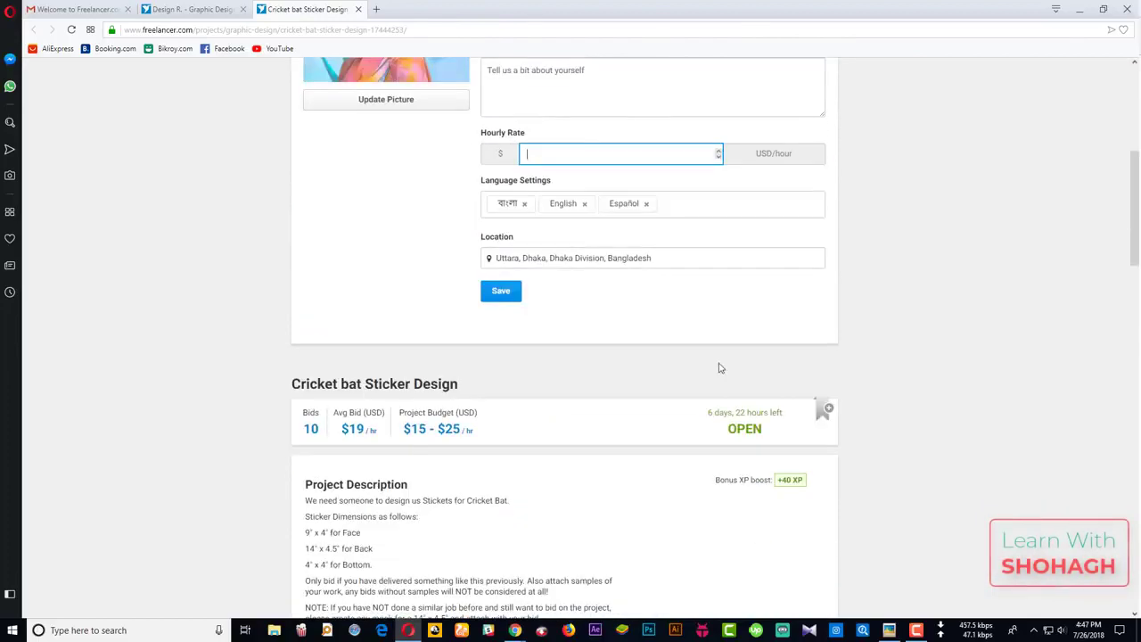
# Step: Open the profiles of the first, second, third and fifth freelancers bidding on the project in separate tabs
pyautogui.scroll(-3, 515, 346)
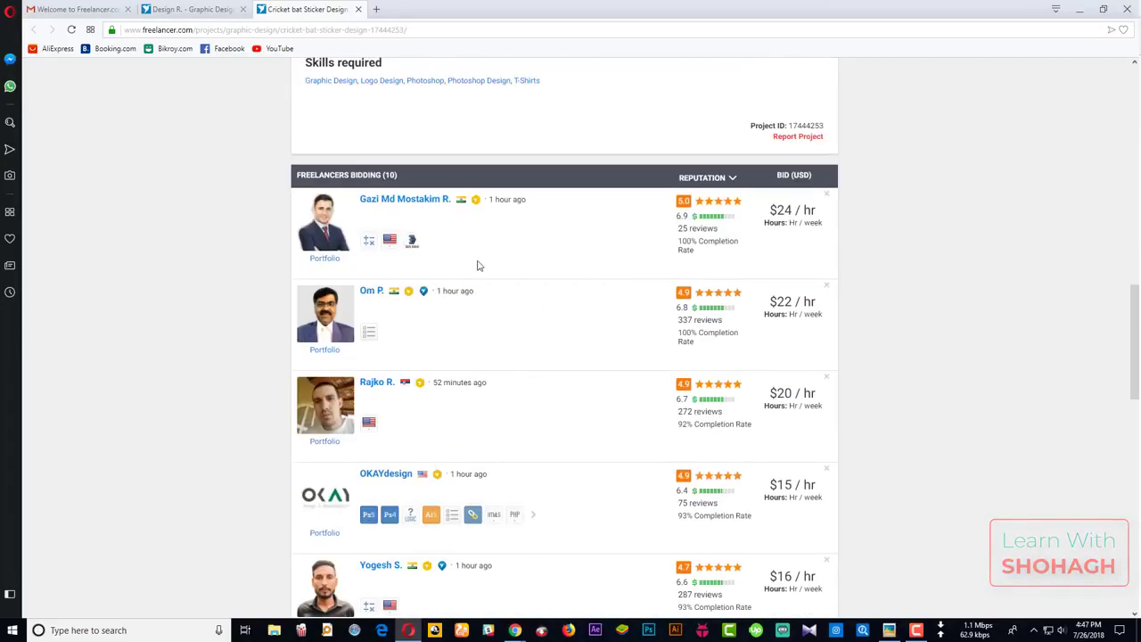
pyautogui.middleClick(408, 200)
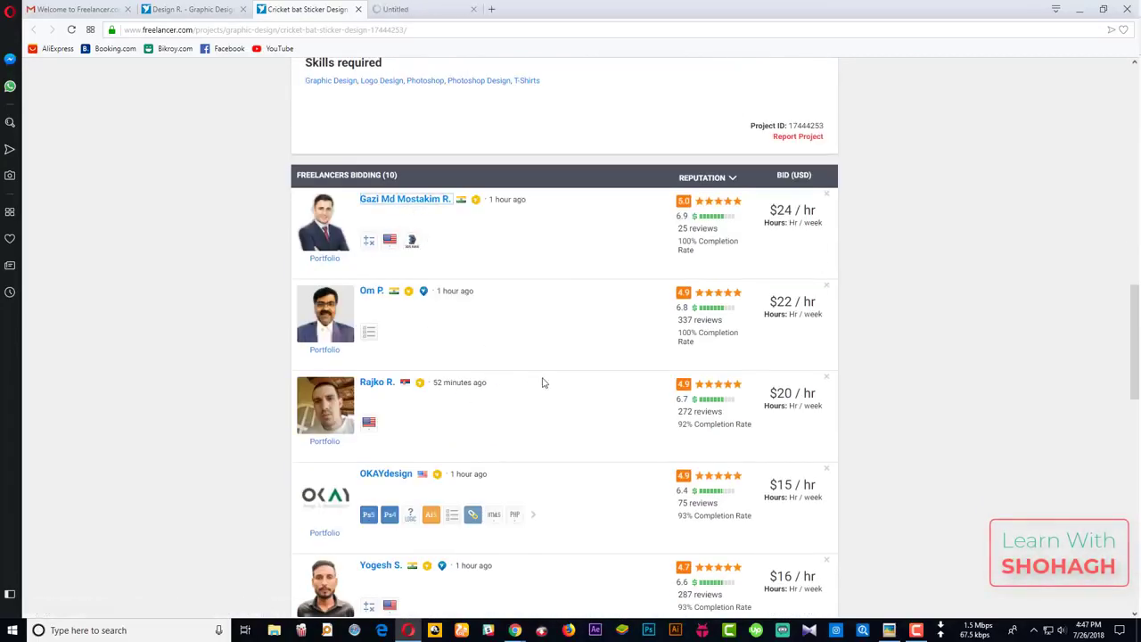
pyautogui.middleClick(369, 291)
pyautogui.scroll(-1, 472, 343)
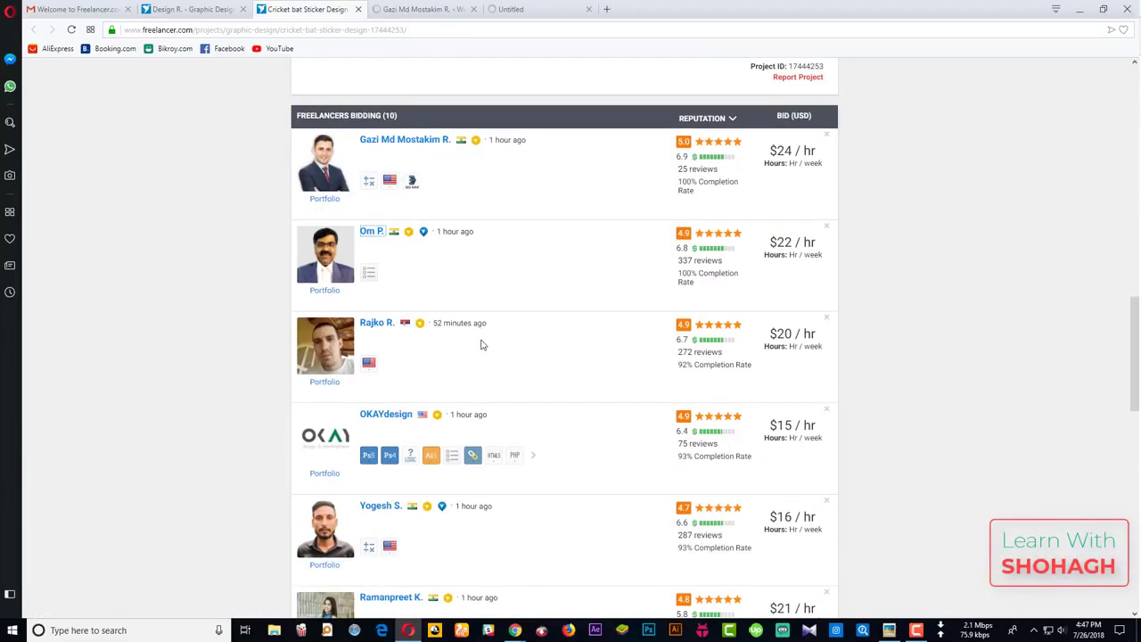
pyautogui.middleClick(381, 326)
pyautogui.scroll(-3, 539, 377)
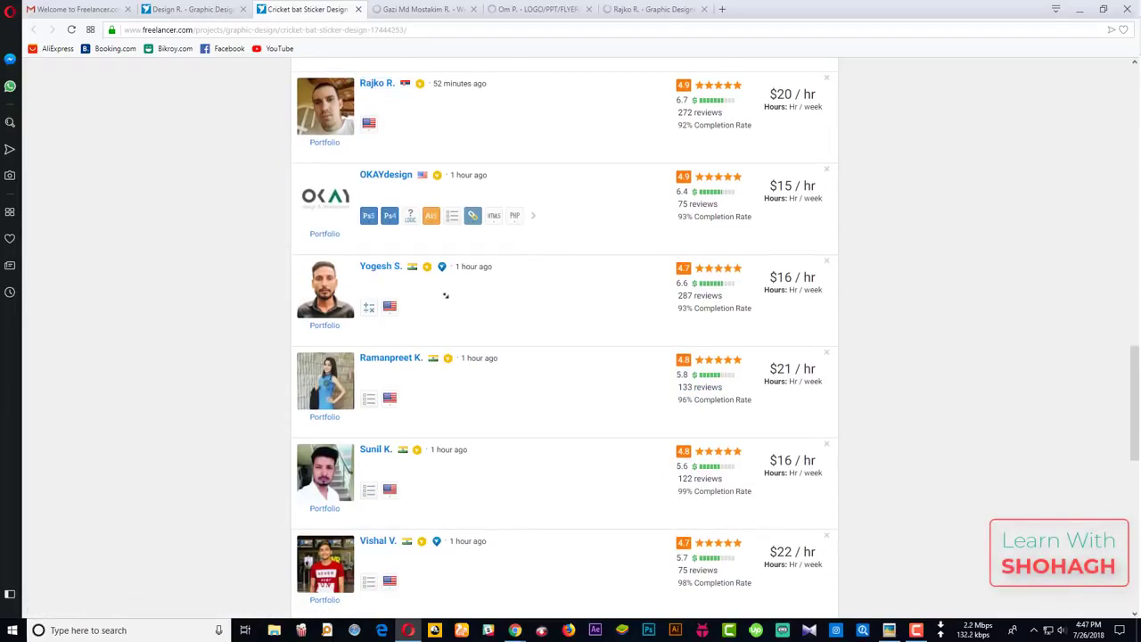
pyautogui.middleClick(375, 265)
pyautogui.scroll(-5, 530, 398)
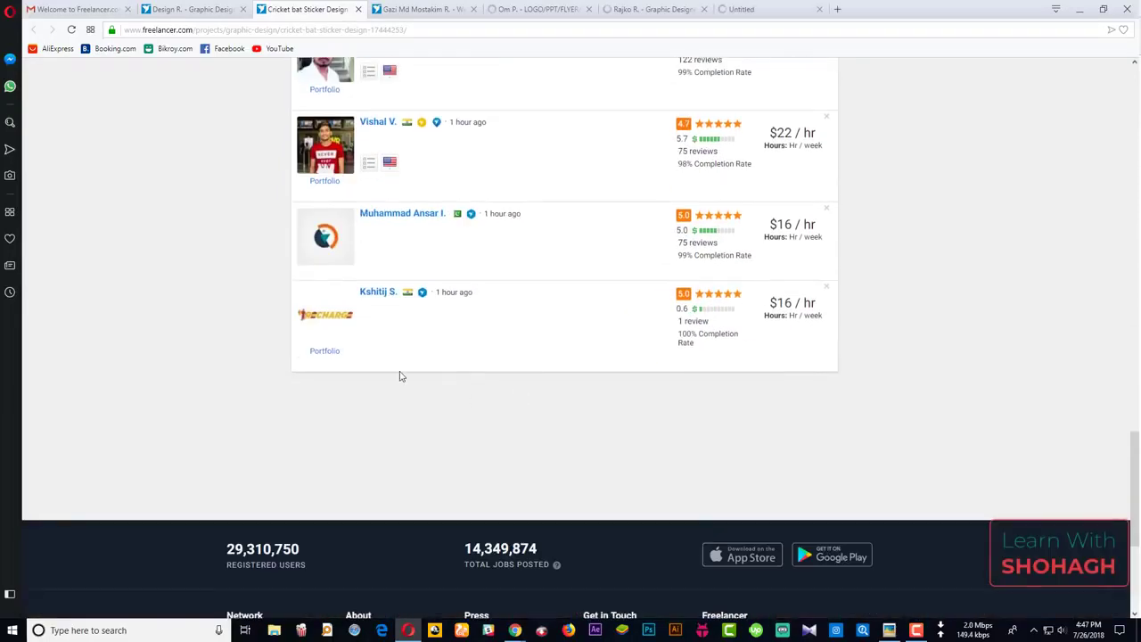
# Step: Compare the headlines on the first three bidders' profiles and copy the third one's headline, "Graphic Designer"
pyautogui.click(428, 9)
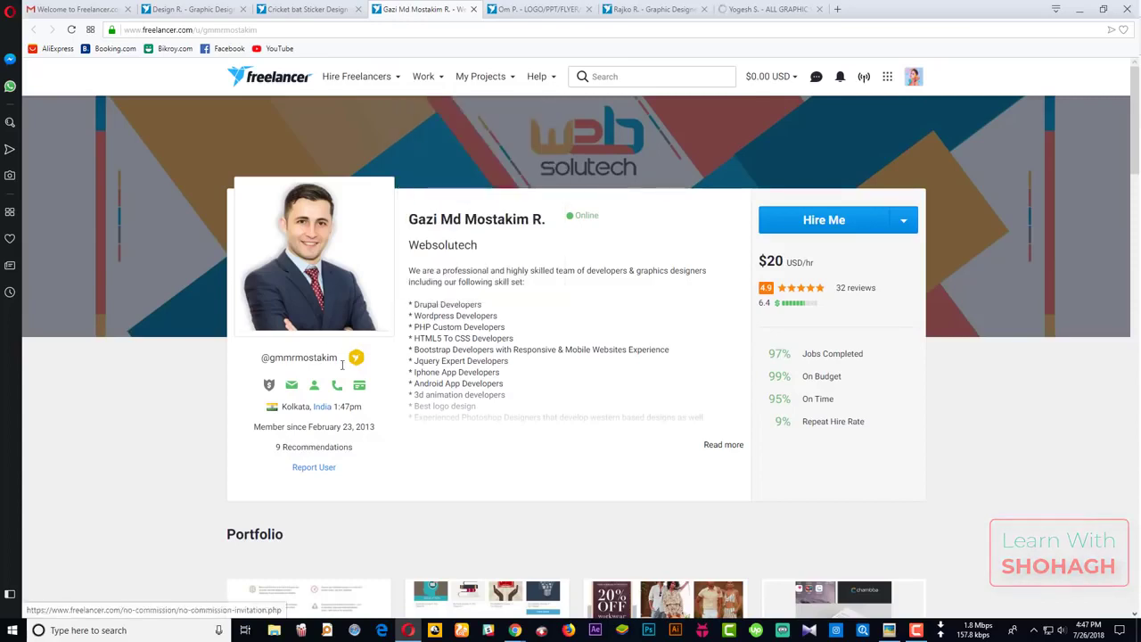
pyautogui.hotkey('ctrl', 'Tab')
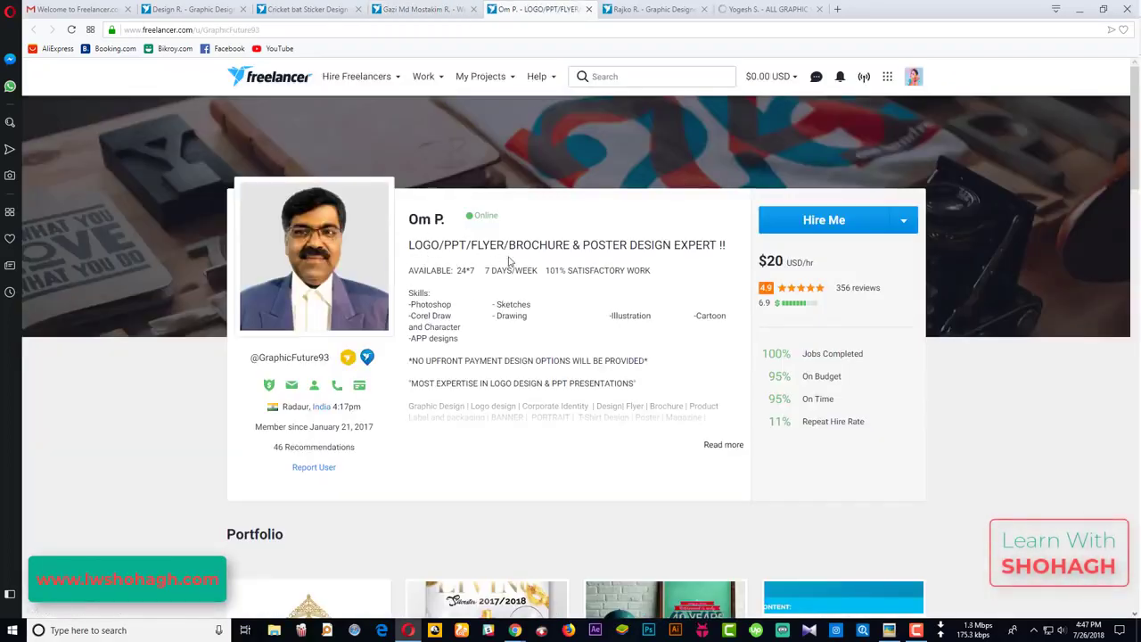
pyautogui.hotkey('ctrl', 'Tab')
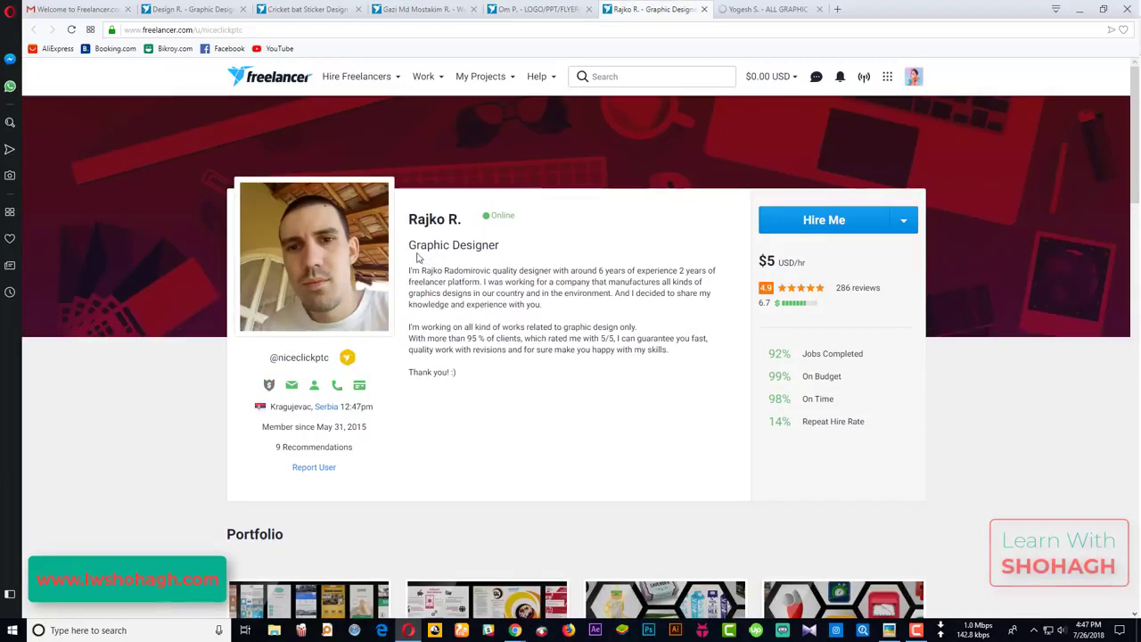
pyautogui.moveTo(409, 246); pyautogui.dragTo(510, 250)
pyautogui.rightClick(510, 249)
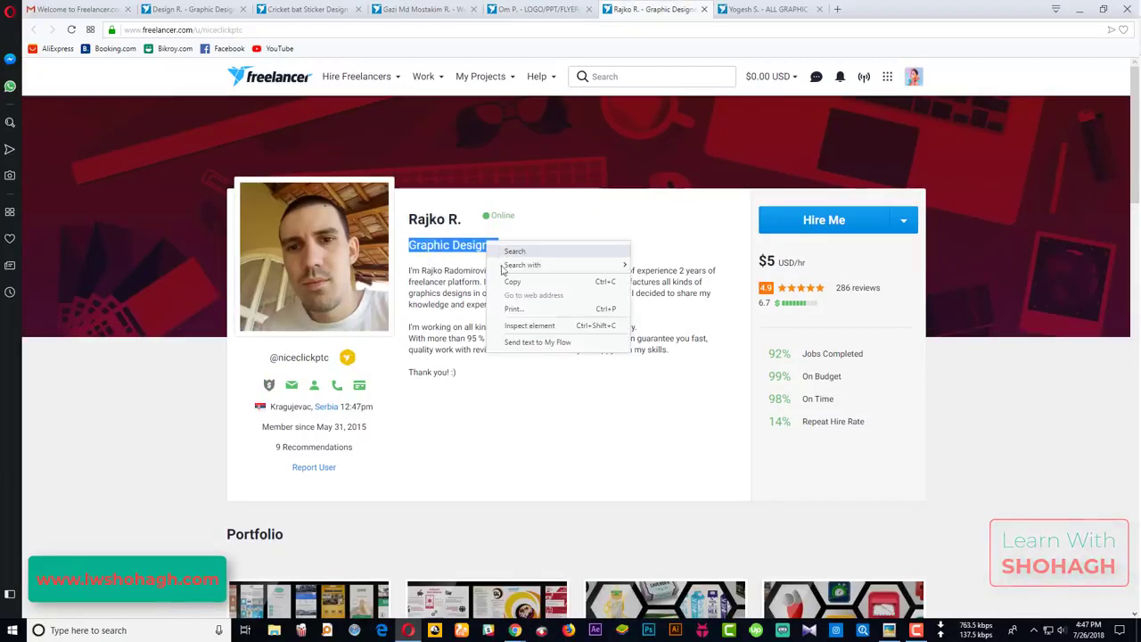
pyautogui.click(504, 283)
# Step: Return to the account's own profile, paste "Graphic Designer" as the professional headline and save it
pyautogui.click(303, 8)
pyautogui.click(419, 9)
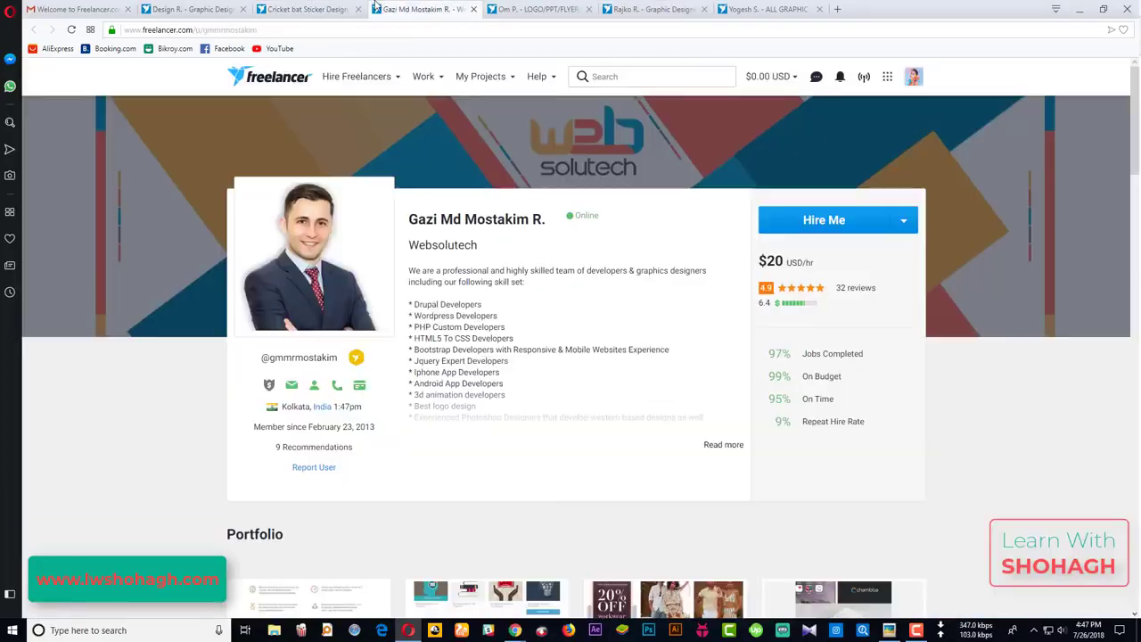
pyautogui.click(195, 7)
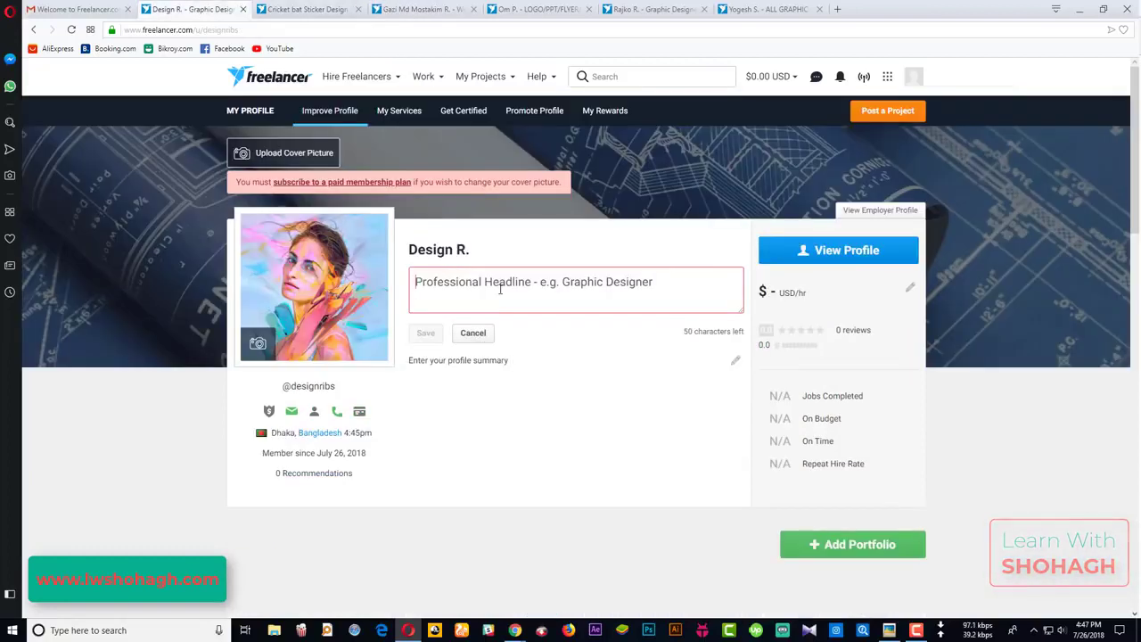
pyautogui.hotkey('ctrl', 'v')
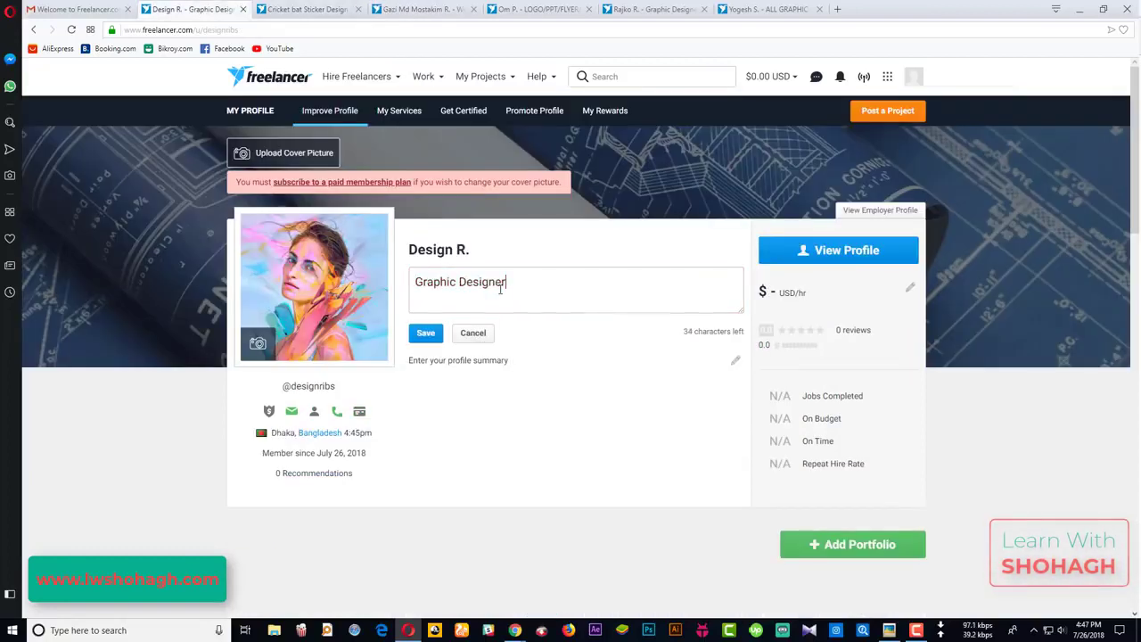
pyautogui.click(425, 335)
# Step: Open the profile summary for editing, and expand the full summaries on the first and second bidders' profiles for reference
pyautogui.click(487, 307)
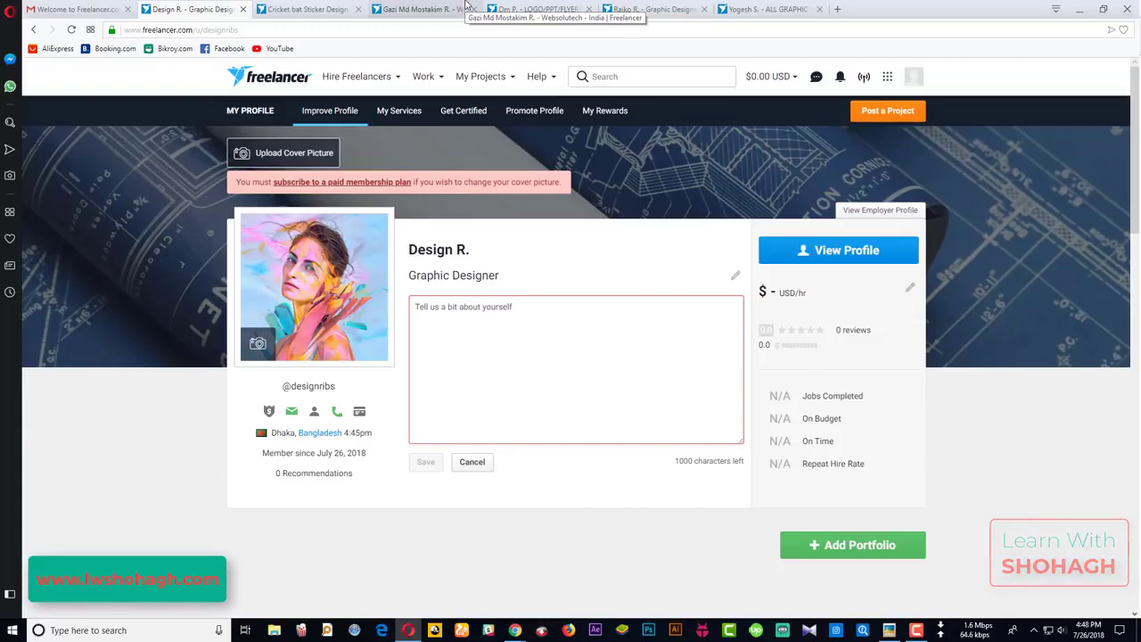
pyautogui.click(465, 7)
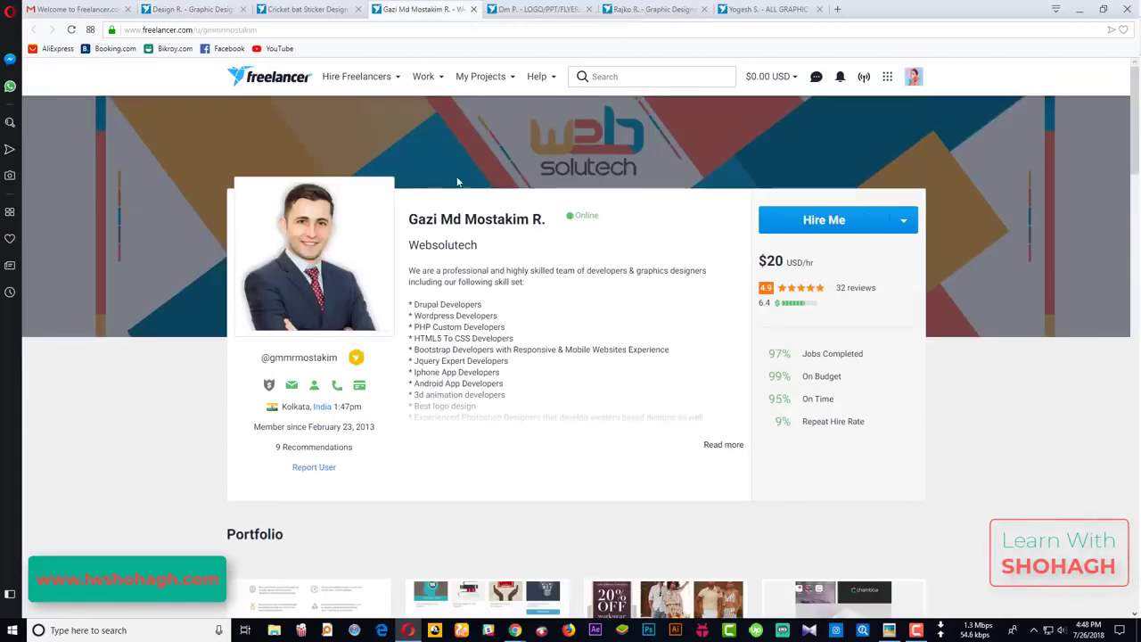
pyautogui.click(721, 445)
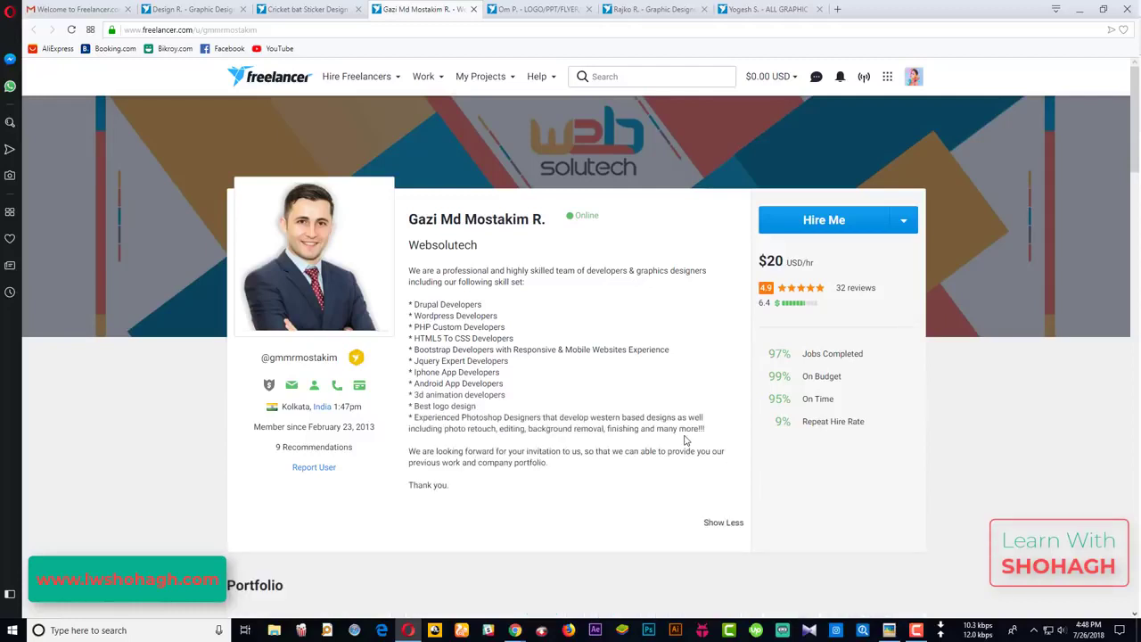
pyautogui.click(539, 9)
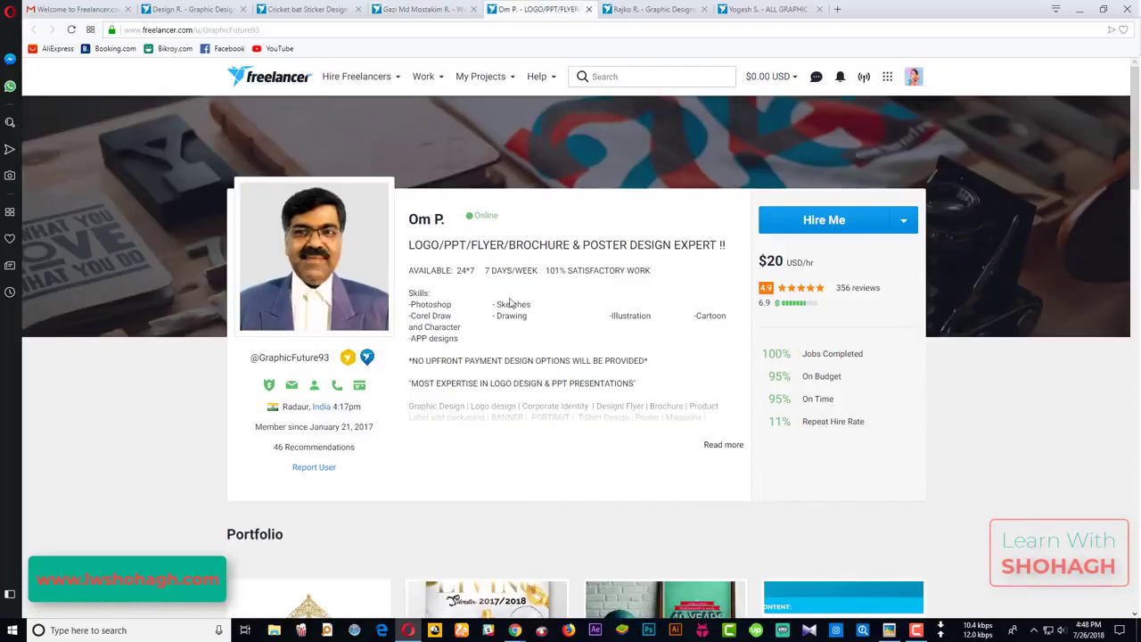
pyautogui.click(719, 445)
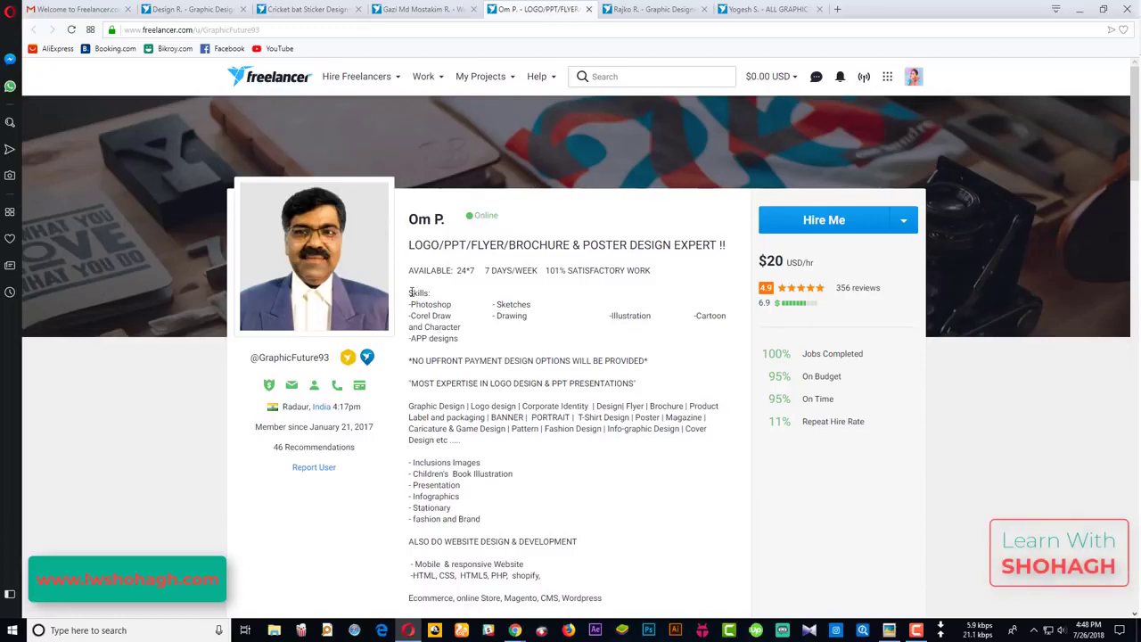
# Step: Copy the second bidder's summary from "Skills:" through "Design etc" and paste it into the account's own profile summary
pyautogui.moveTo(411, 292); pyautogui.dragTo(535, 443)
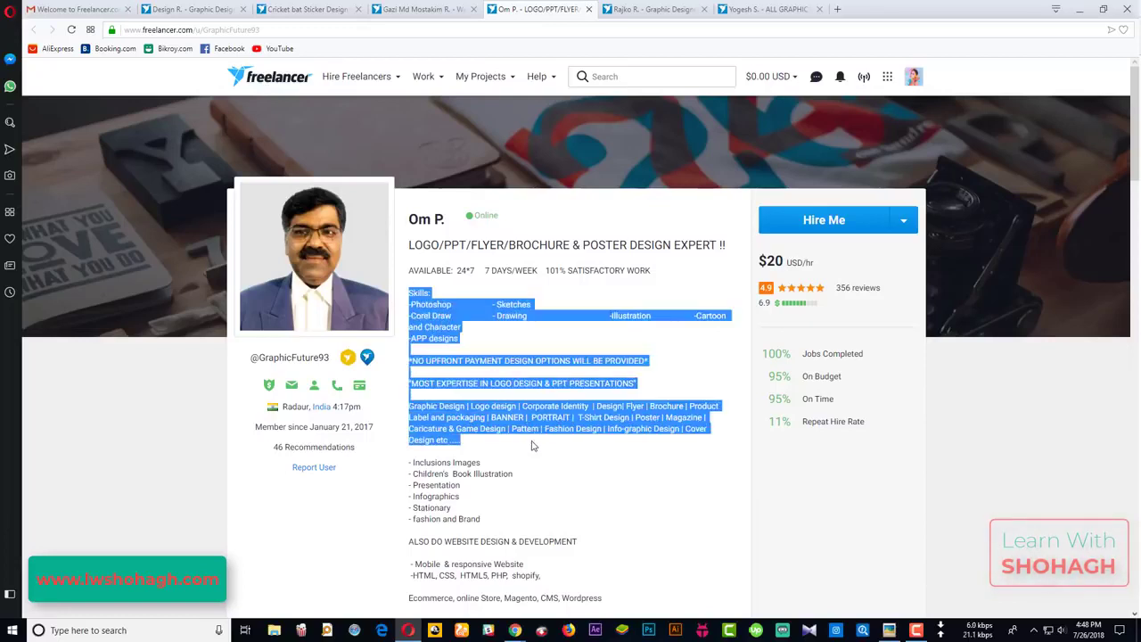
pyautogui.click(175, 5)
pyautogui.click(475, 361)
pyautogui.hotkey('ctrl', 'v')
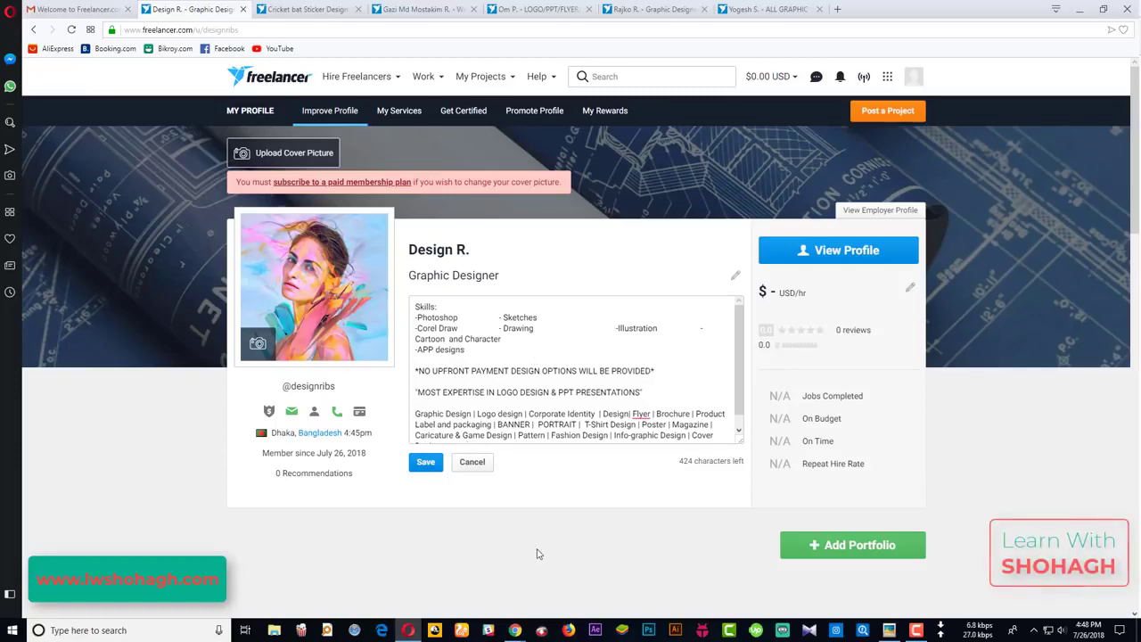
# Step: Switch to Chrome to review the summary on the existing account's profile, and return to the new account in Opera
pyautogui.moveTo(514, 630)
pyautogui.click(493, 597)
pyautogui.scroll(-3, 481, 384)
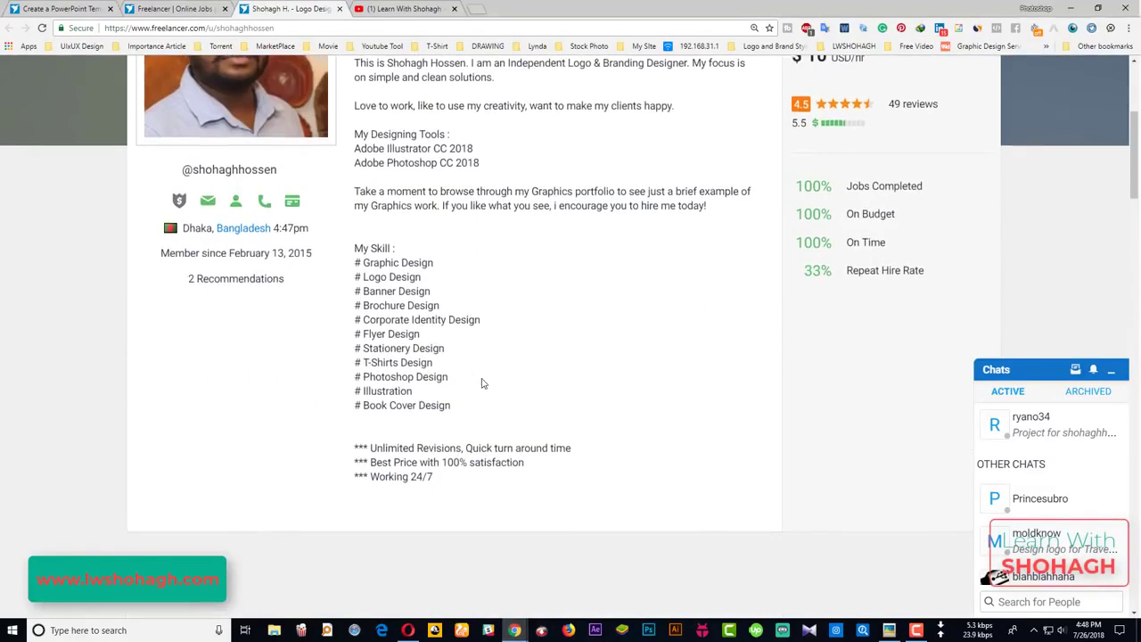
pyautogui.scroll(2, 486, 366)
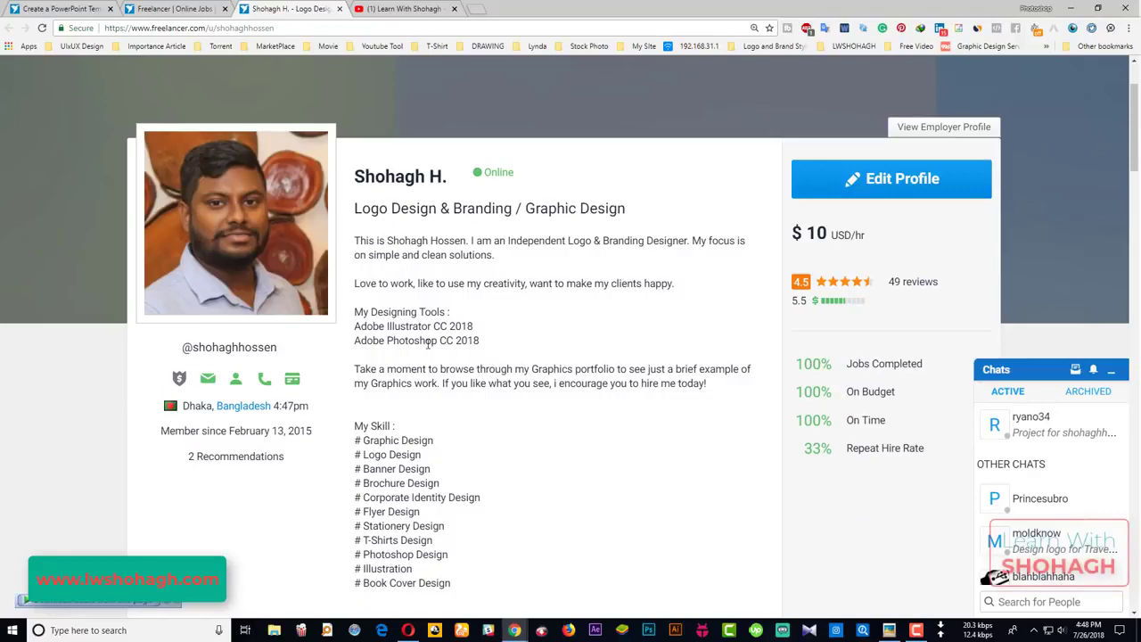
pyautogui.click(407, 630)
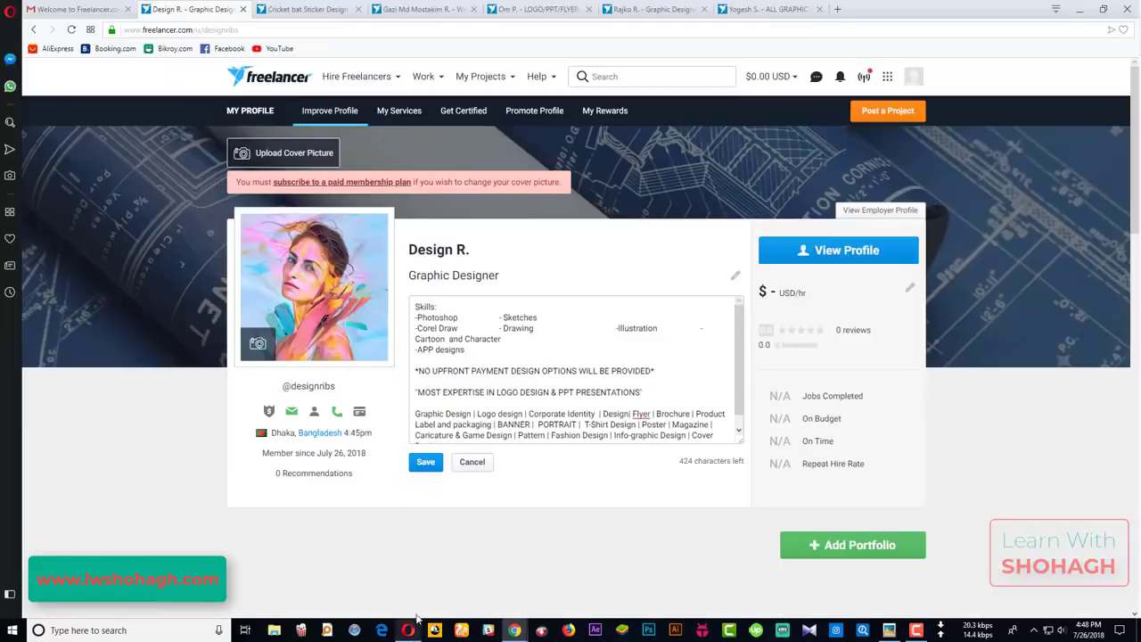
# Step: Save the profile summary, and reload the Cricket bat Sticker Design project's profile-completion form to check its remaining fields
pyautogui.click(428, 464)
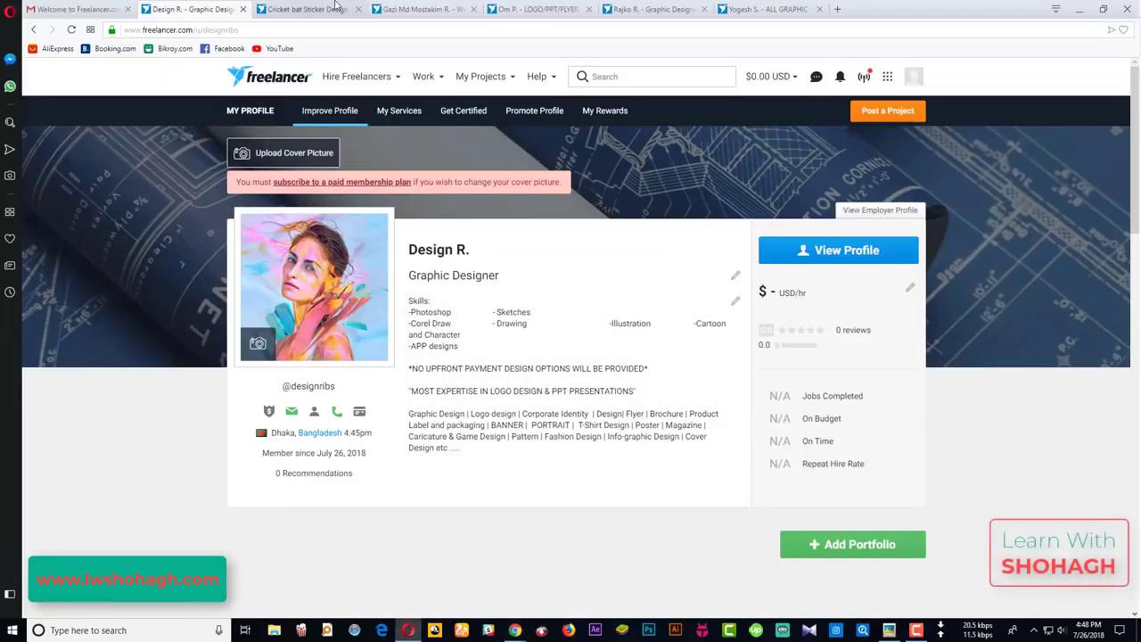
pyautogui.hotkey('ctrl', 'Tab')
pyautogui.hotkey('ctrl', 'Tab')
pyautogui.hotkey('ctrl', 'shift', 'Tab')
pyautogui.scroll(20, 432, 260)
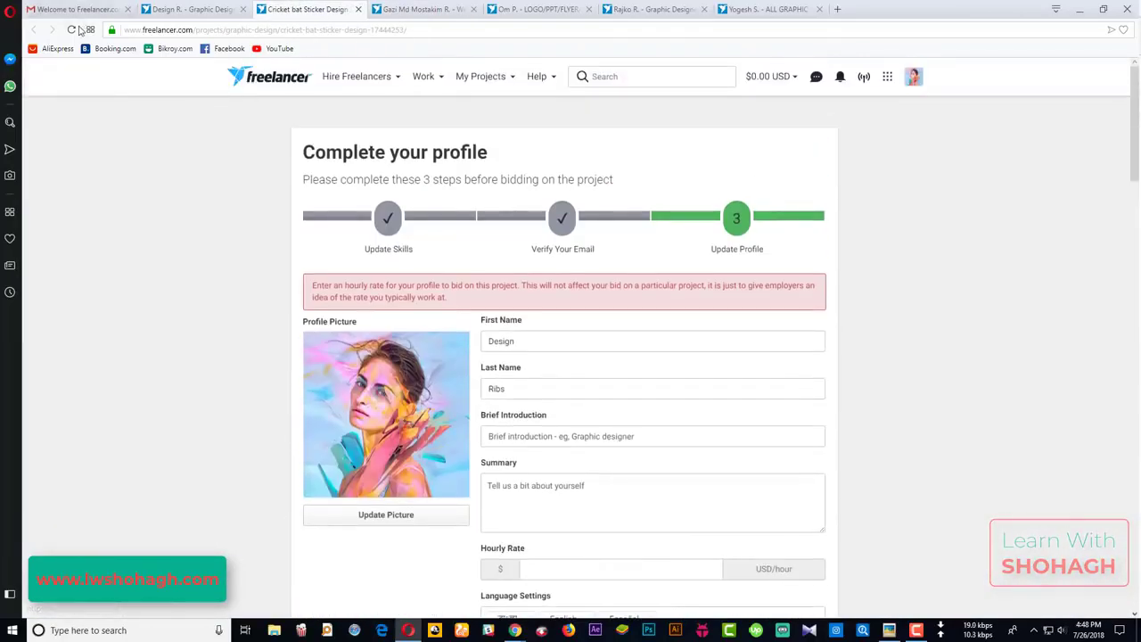
pyautogui.click(71, 30)
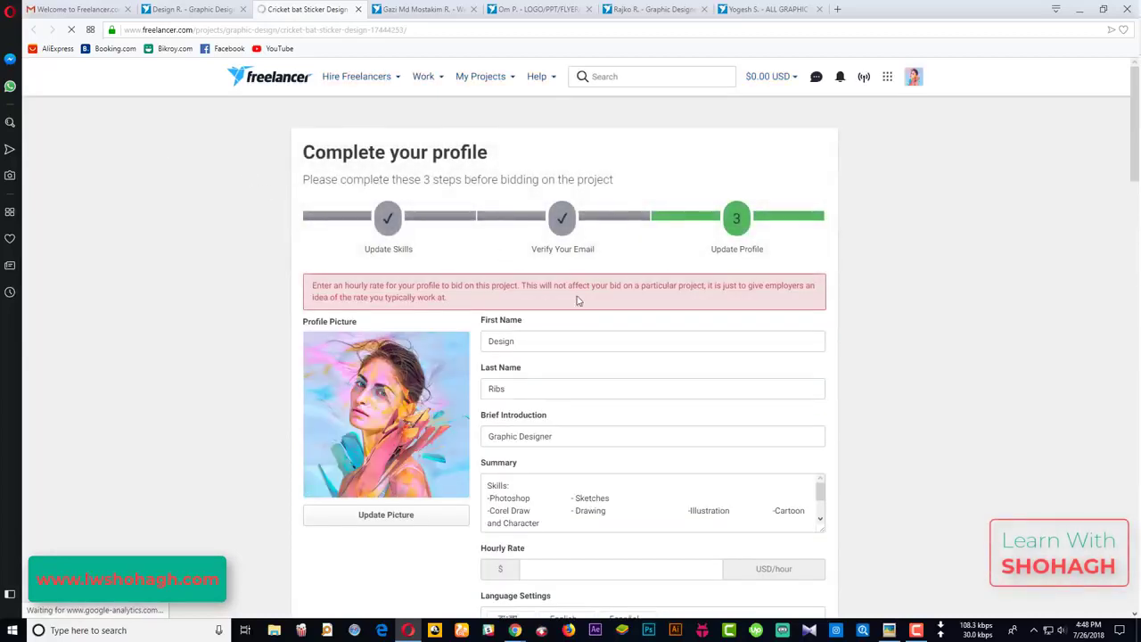
pyautogui.scroll(-2, 549, 375)
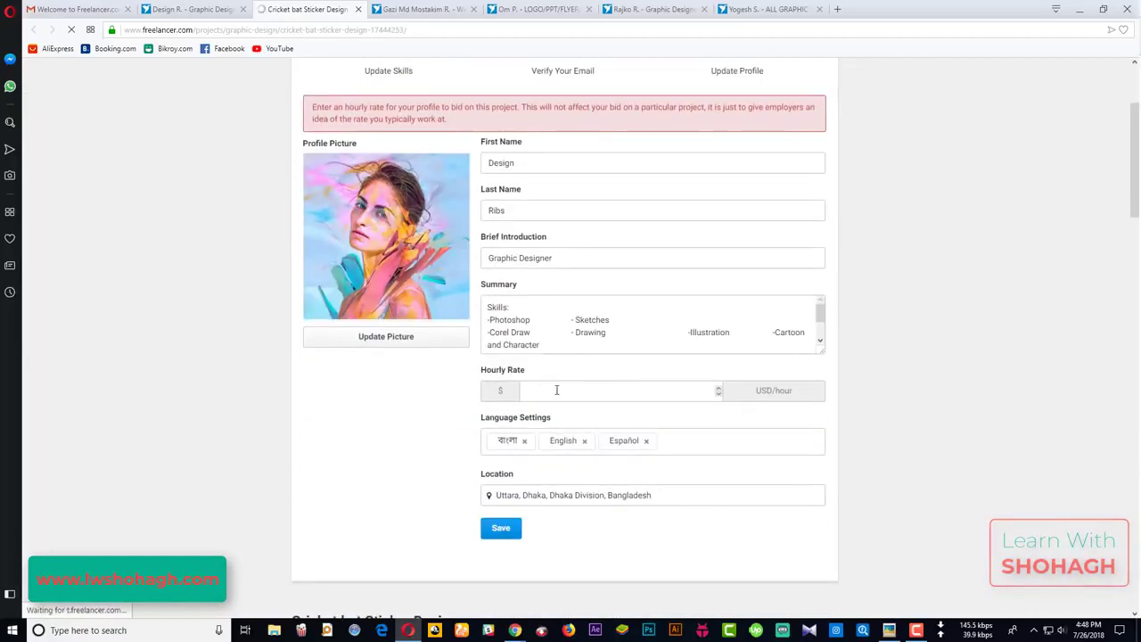
# Step: Return to the account's own profile, set the hourly rate to 10 USD and save it
pyautogui.hotkey('ctrl', 'shift', 'Tab')
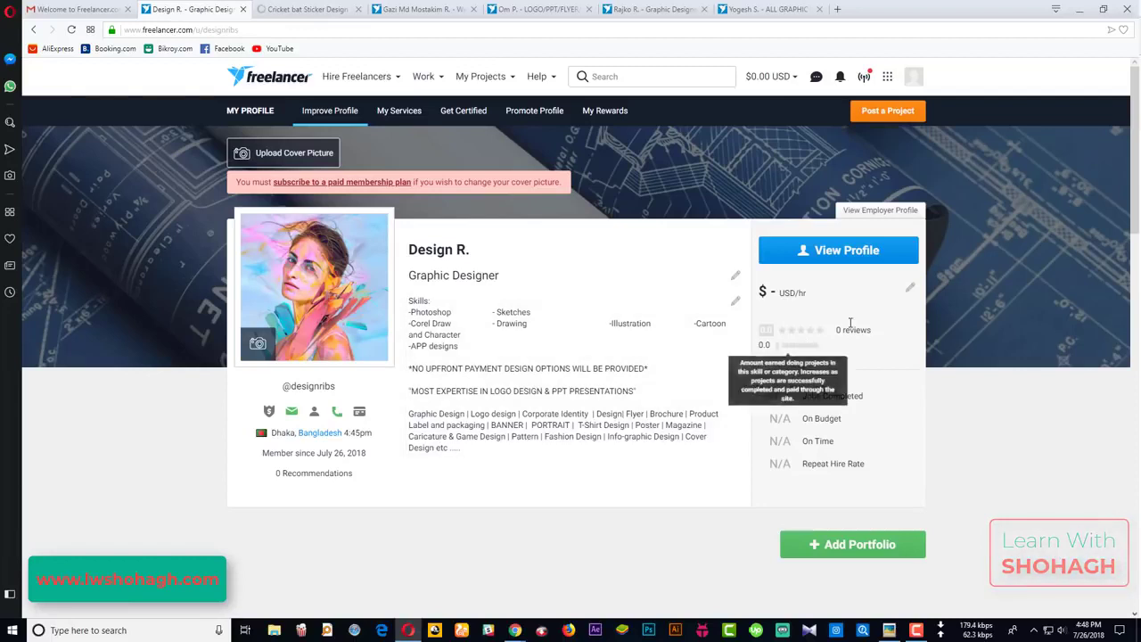
pyautogui.click(910, 291)
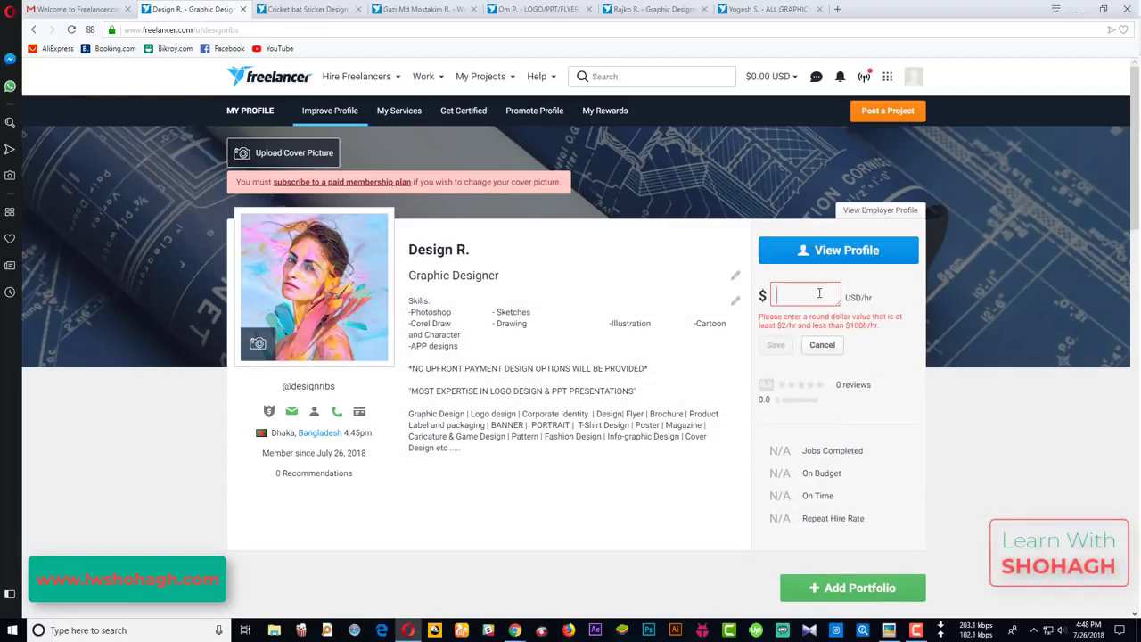
pyautogui.write('10')
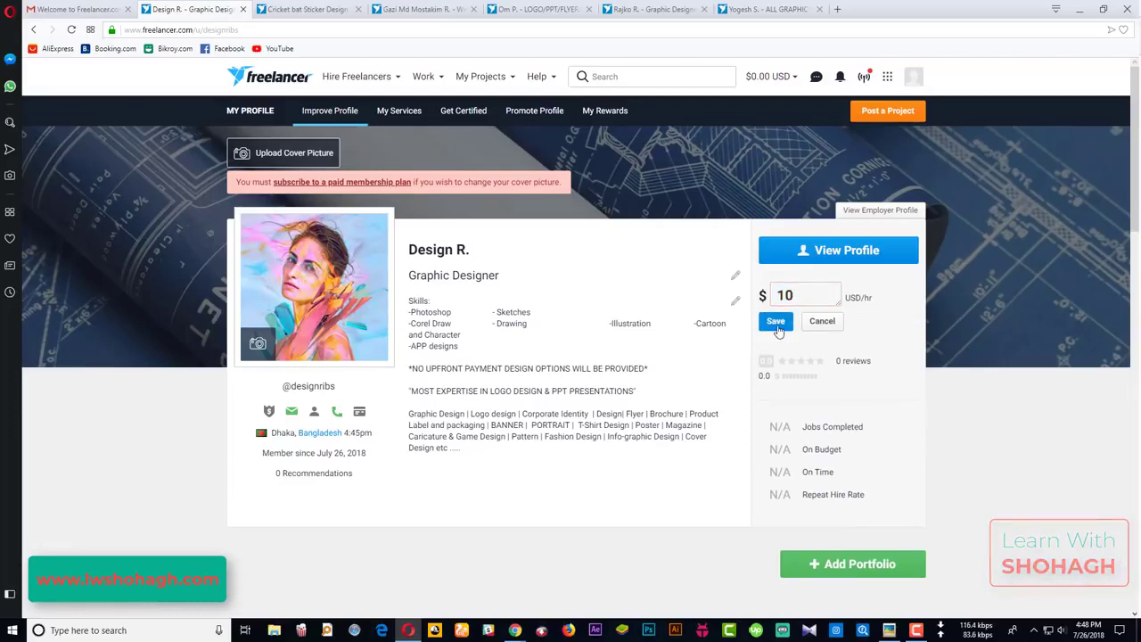
pyautogui.click(776, 344)
# Step: Switch to Chrome to examine the portfolio on the existing account's profile, and return to the new account in Opera
pyautogui.scroll(-3, 1008, 262)
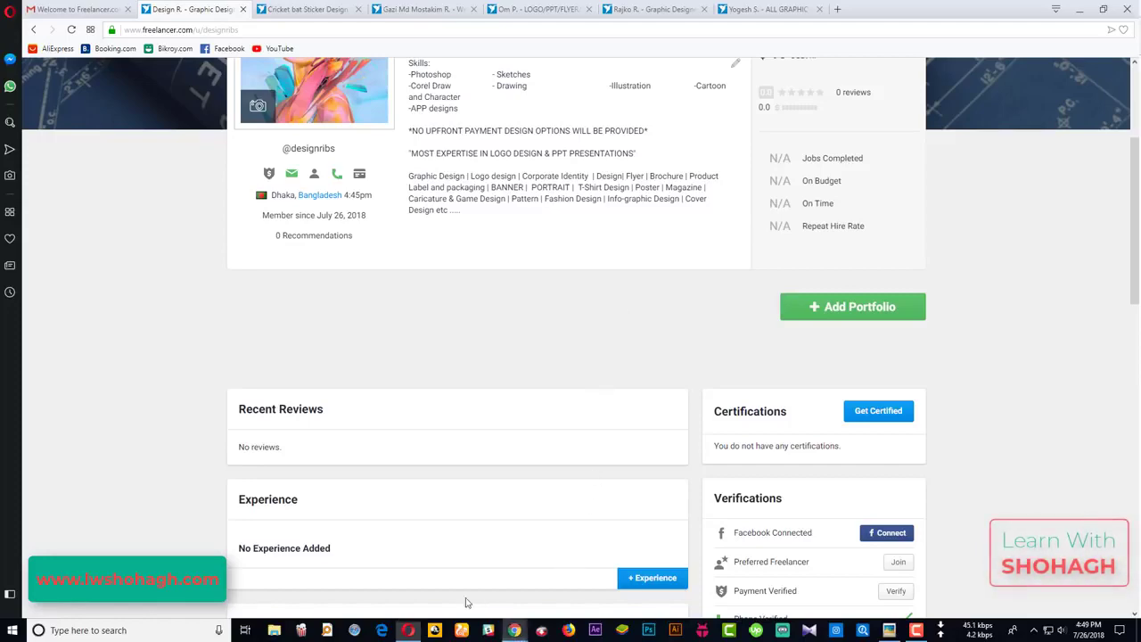
pyautogui.click(514, 631)
pyautogui.scroll(-10, 553, 357)
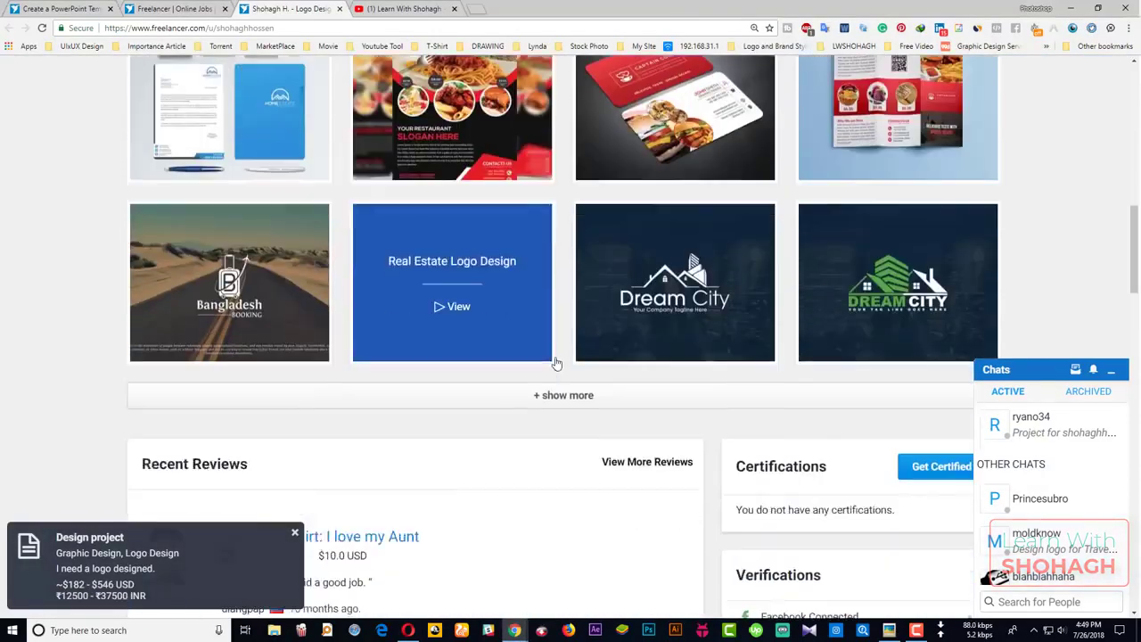
pyautogui.scroll(2, 563, 355)
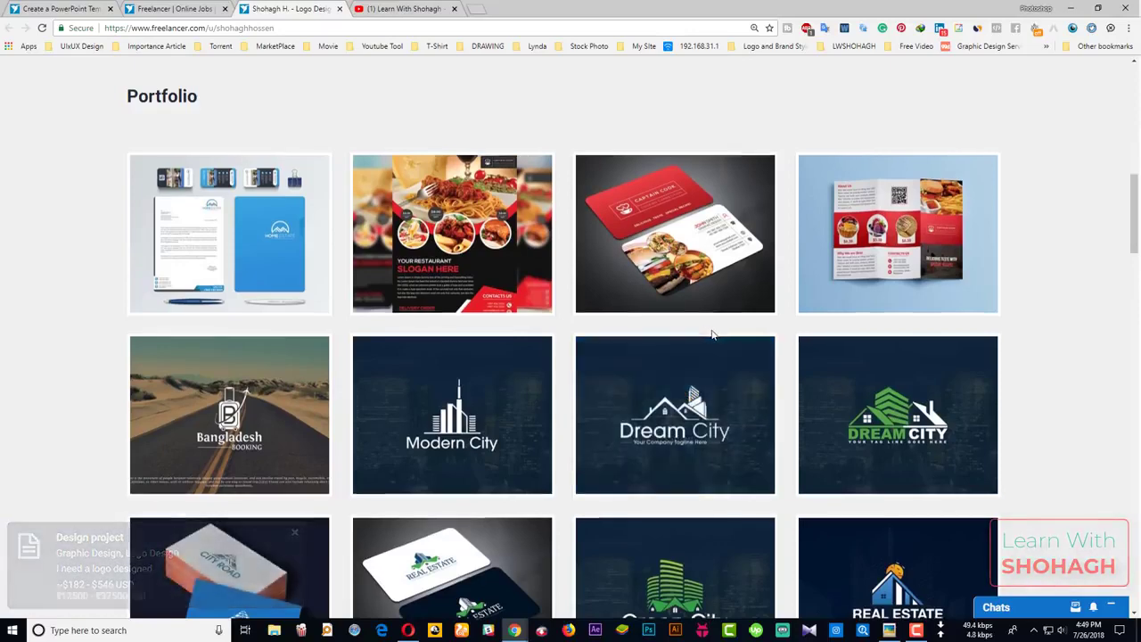
pyautogui.scroll(-1, 197, 192)
pyautogui.scroll(-2, 619, 325)
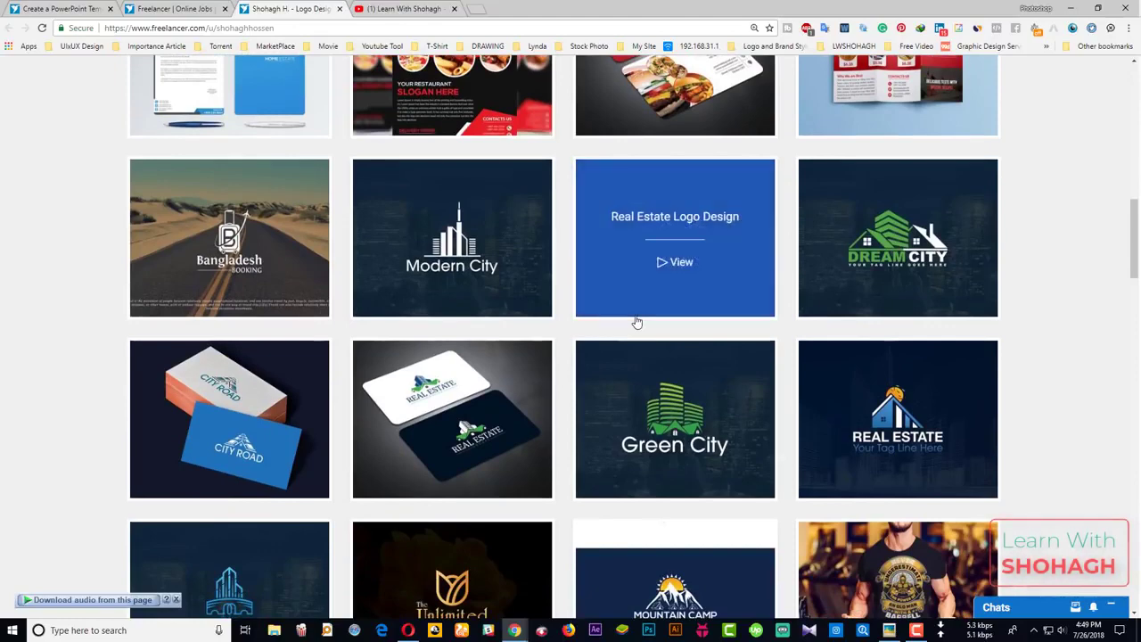
pyautogui.scroll(3, 601, 332)
pyautogui.scroll(-2, 601, 333)
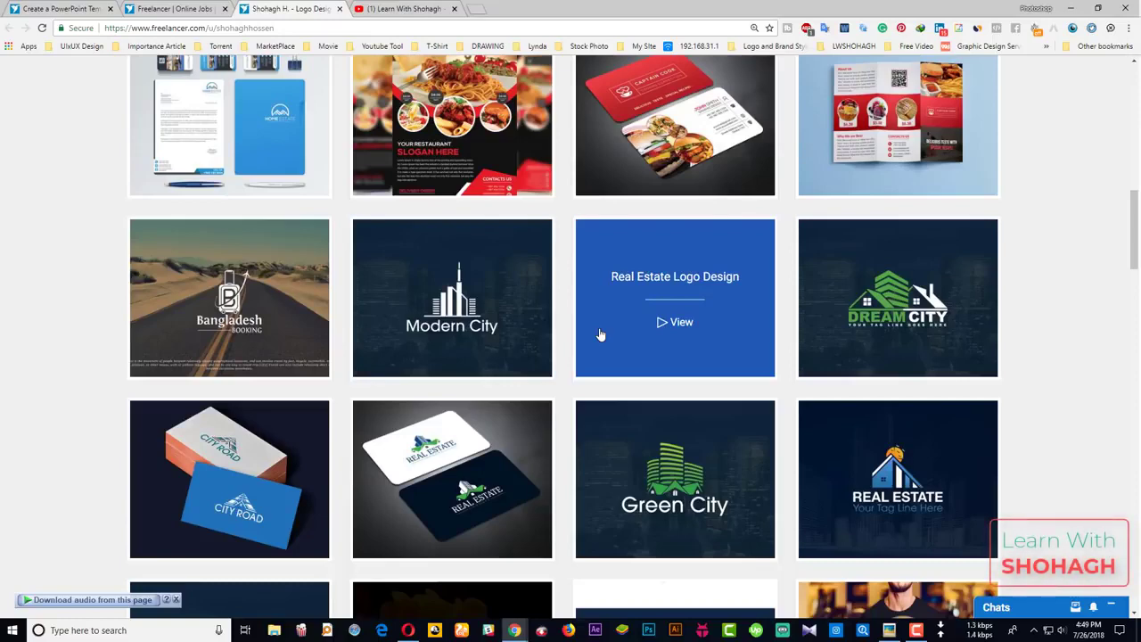
pyautogui.click(407, 630)
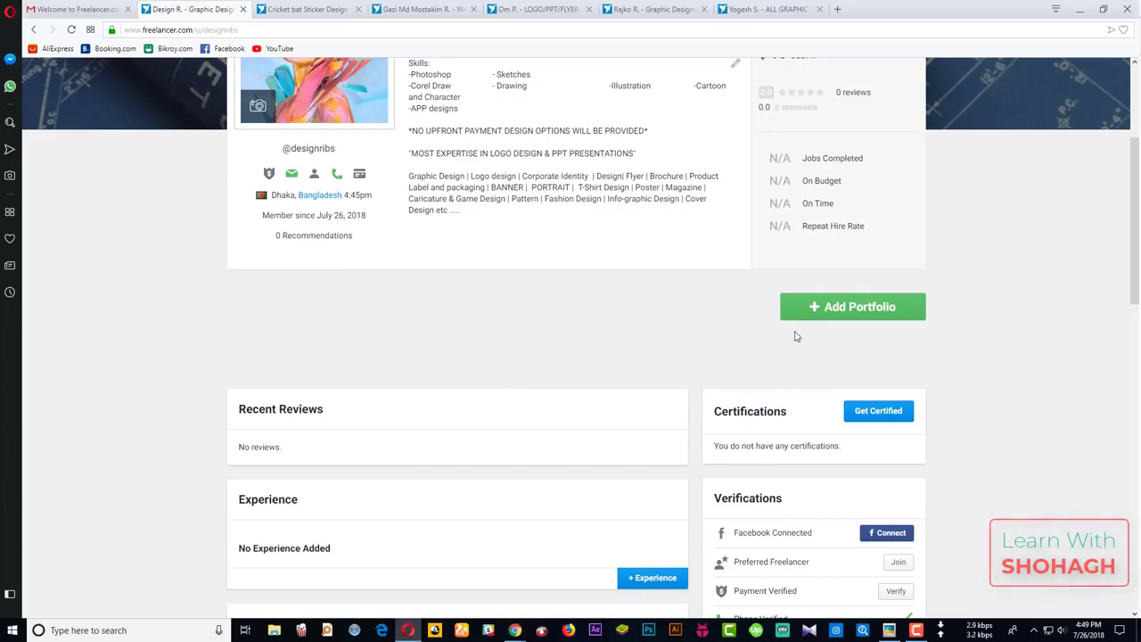
# Step: Start a new image portfolio item from the account's profile and upload the file 02 (1).jpg to it
pyautogui.click(838, 307)
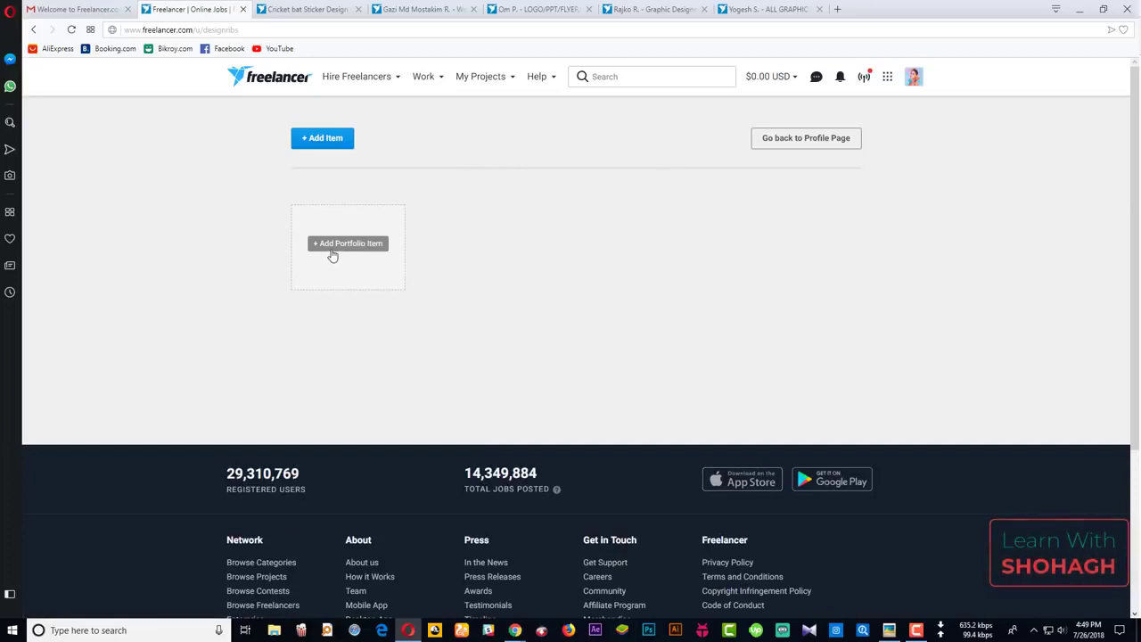
pyautogui.click(332, 256)
pyautogui.click(342, 277)
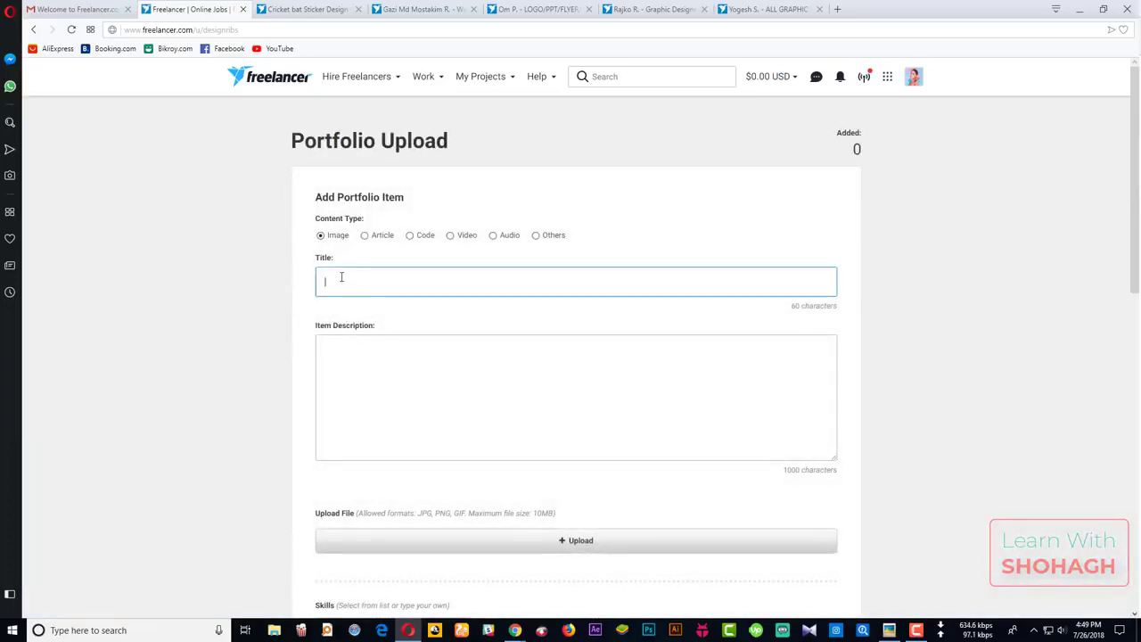
pyautogui.scroll(-1, 454, 460)
pyautogui.click(575, 421)
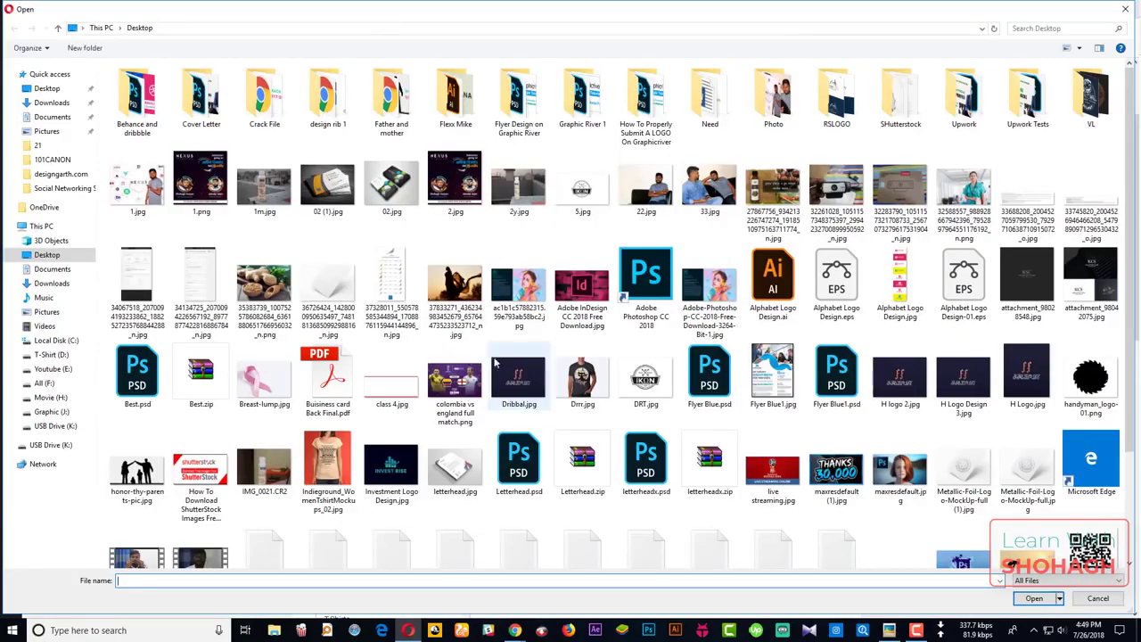
pyautogui.doubleClick(328, 185)
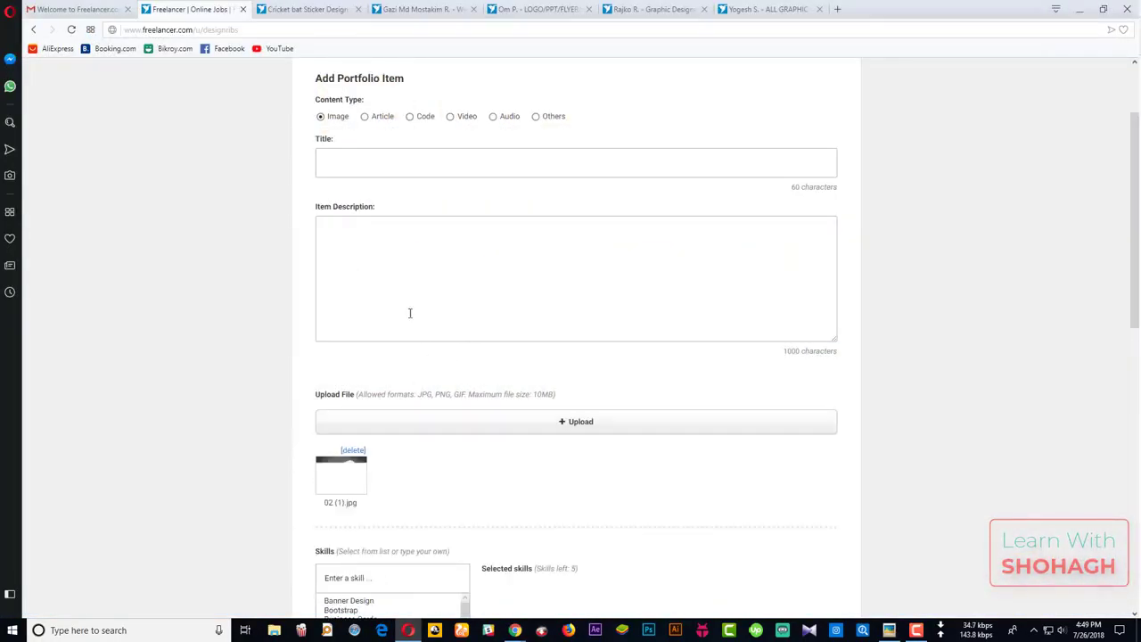
# Step: Title the portfolio item "Business Card" and copy the same text into its item description
pyautogui.click(418, 161)
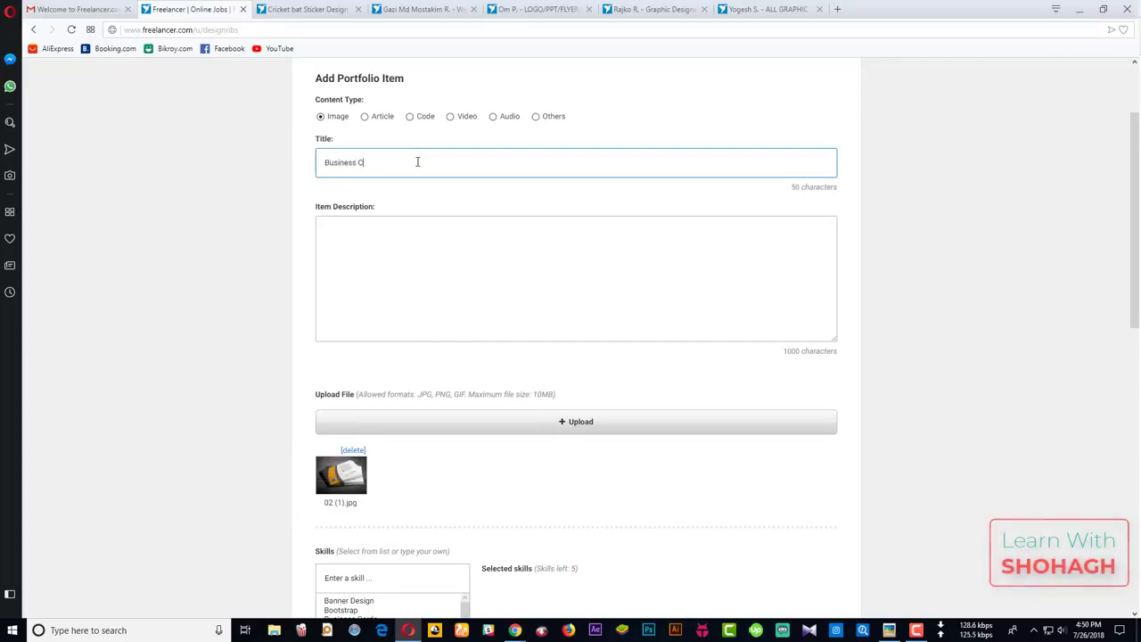
pyautogui.click(514, 265)
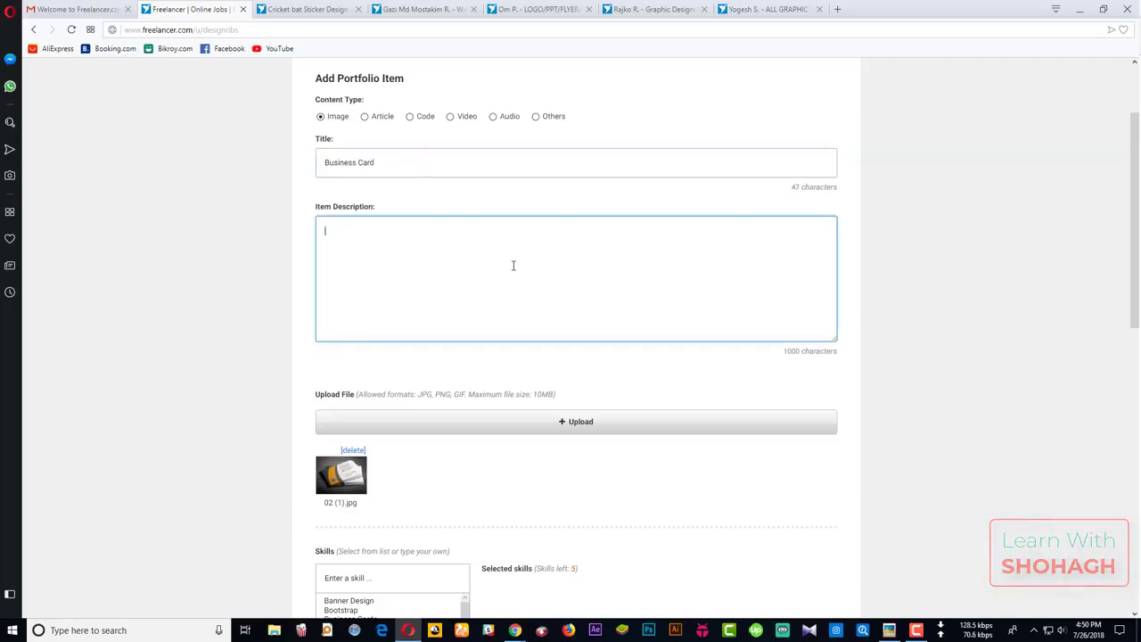
pyautogui.click(382, 161)
pyautogui.hotkey('ctrl', 'a')
pyautogui.hotkey('ctrl', 'c')
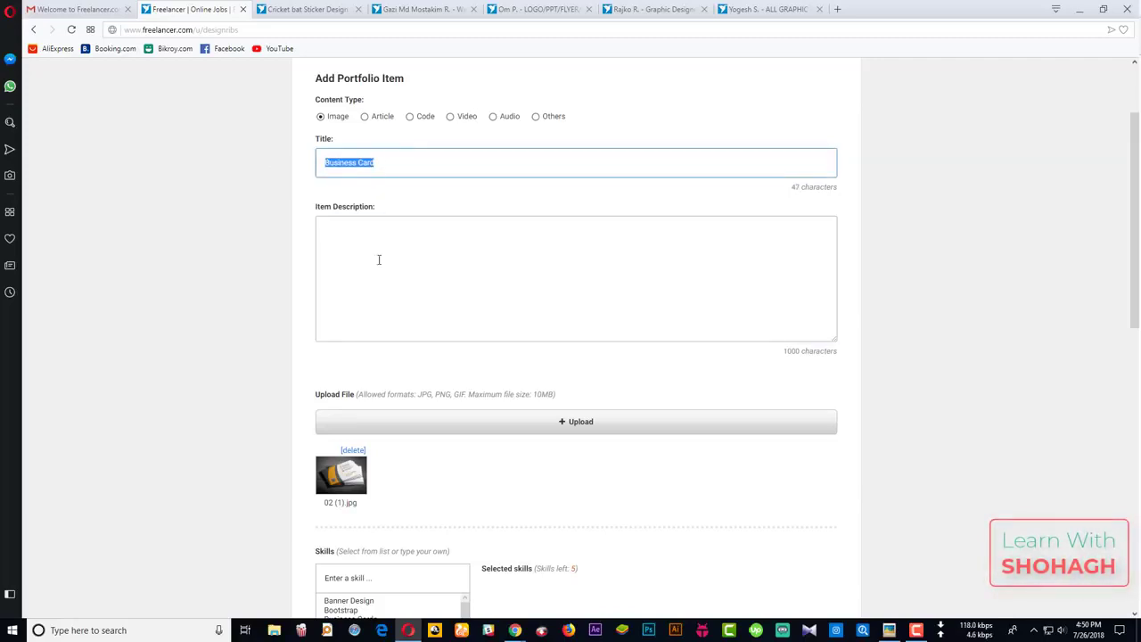
pyautogui.click(423, 282)
pyautogui.hotkey('ctrl', 'v')
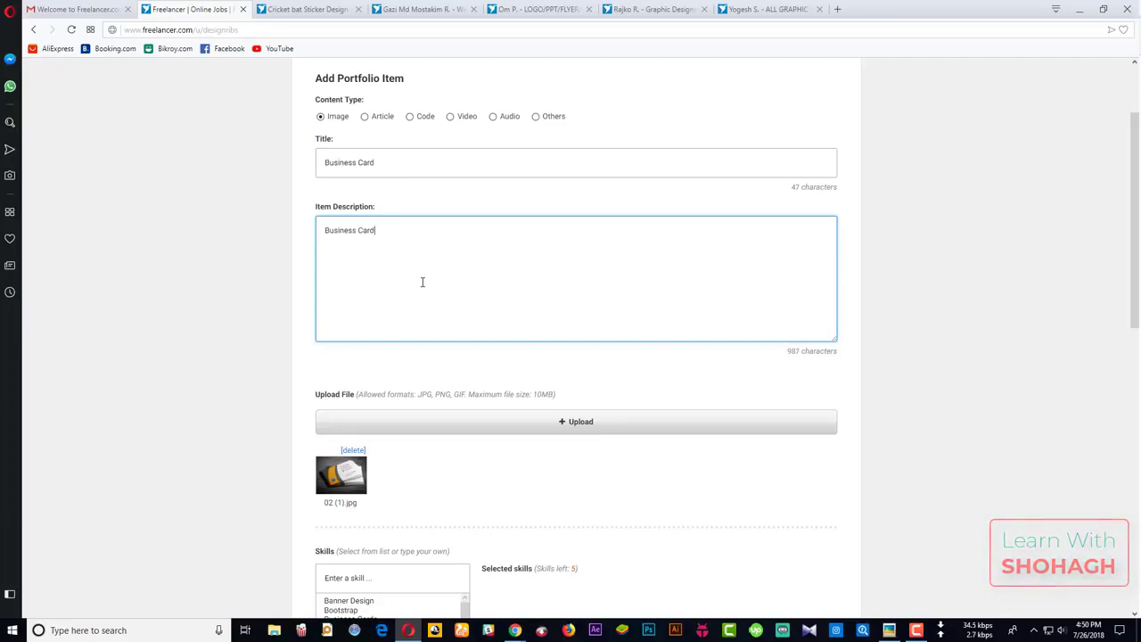
# Step: Add the skills Banner Design, Graphic Design, Business Cards, Logo Design and Illustrator to the portfolio item, and save it
pyautogui.scroll(-2, 515, 361)
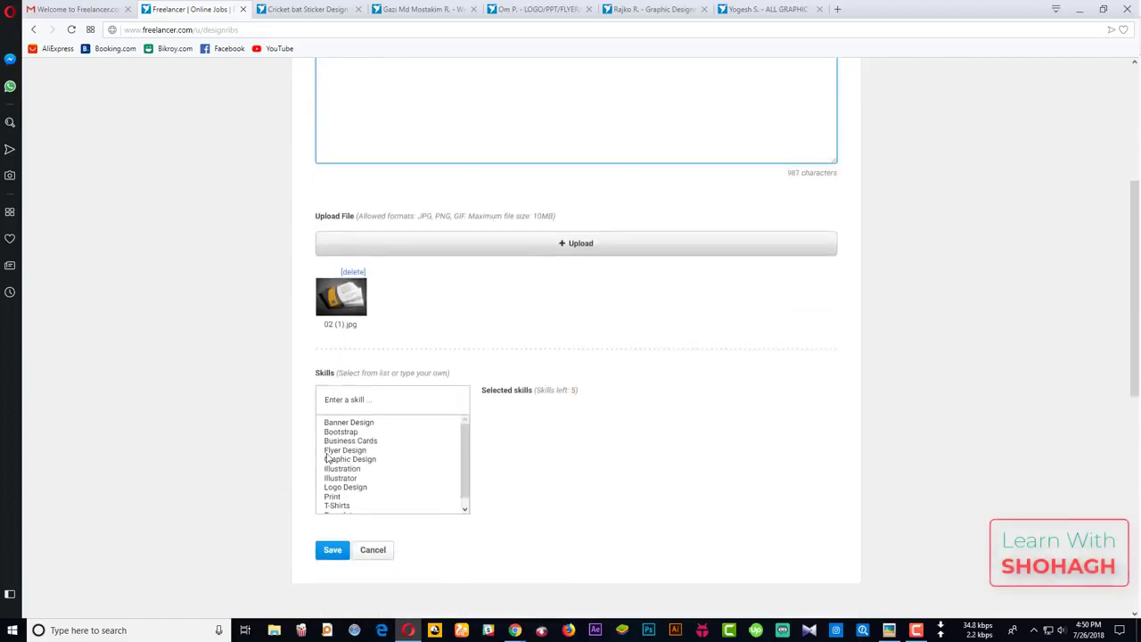
pyautogui.click(335, 422)
pyautogui.click(351, 460)
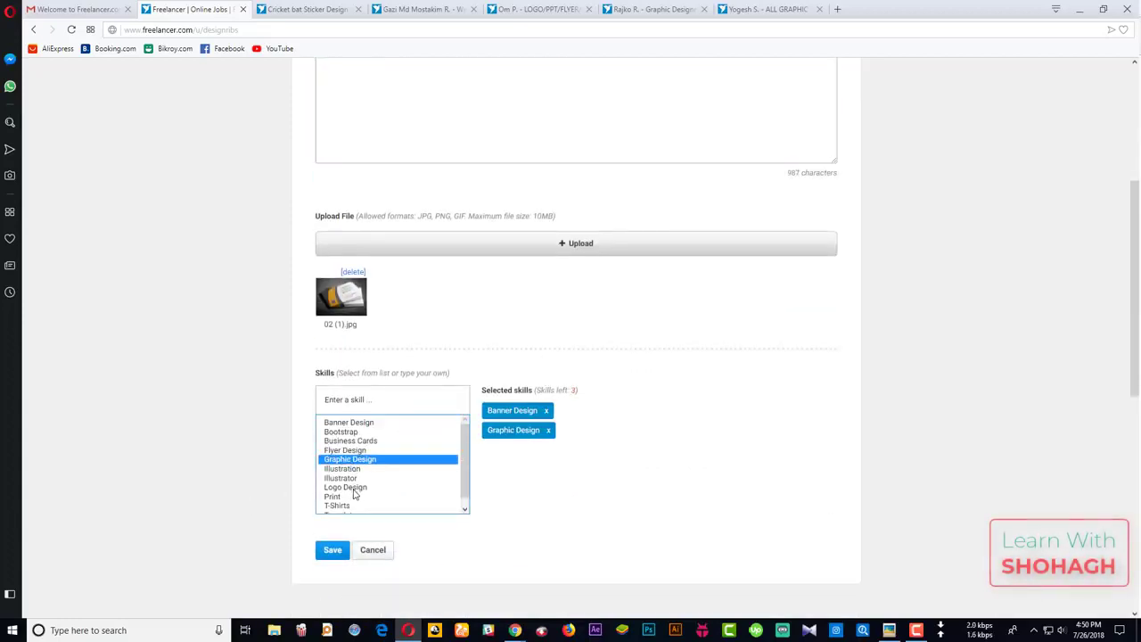
pyautogui.click(349, 442)
pyautogui.click(357, 489)
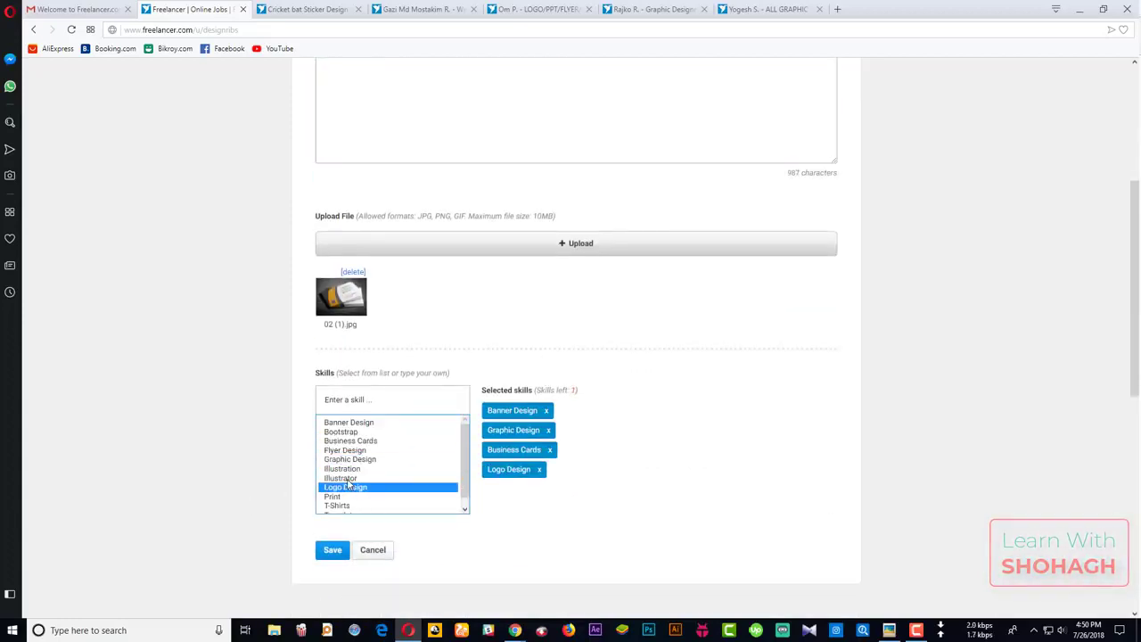
pyautogui.click(346, 479)
pyautogui.scroll(3, 570, 370)
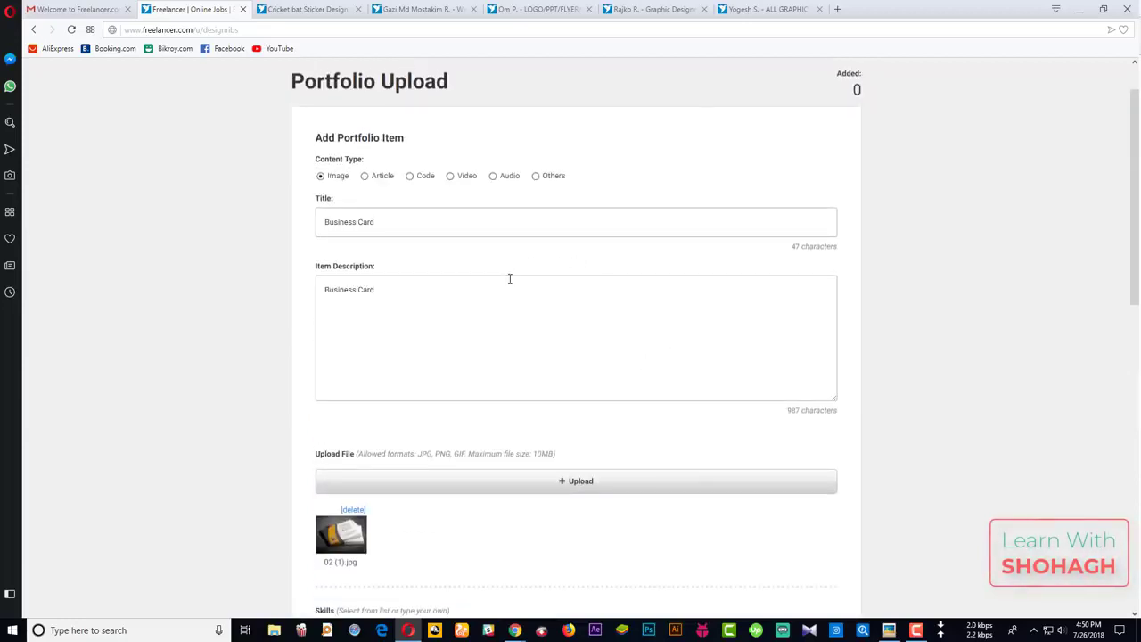
pyautogui.scroll(-3, 410, 499)
pyautogui.scroll(3, 455, 316)
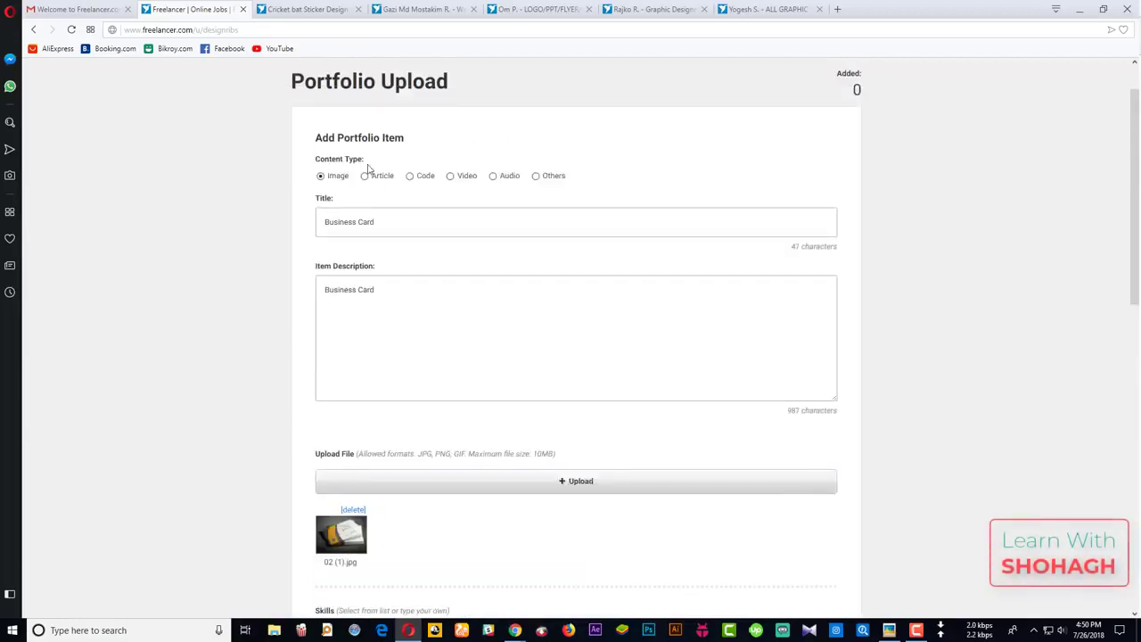
pyautogui.scroll(-4, 522, 313)
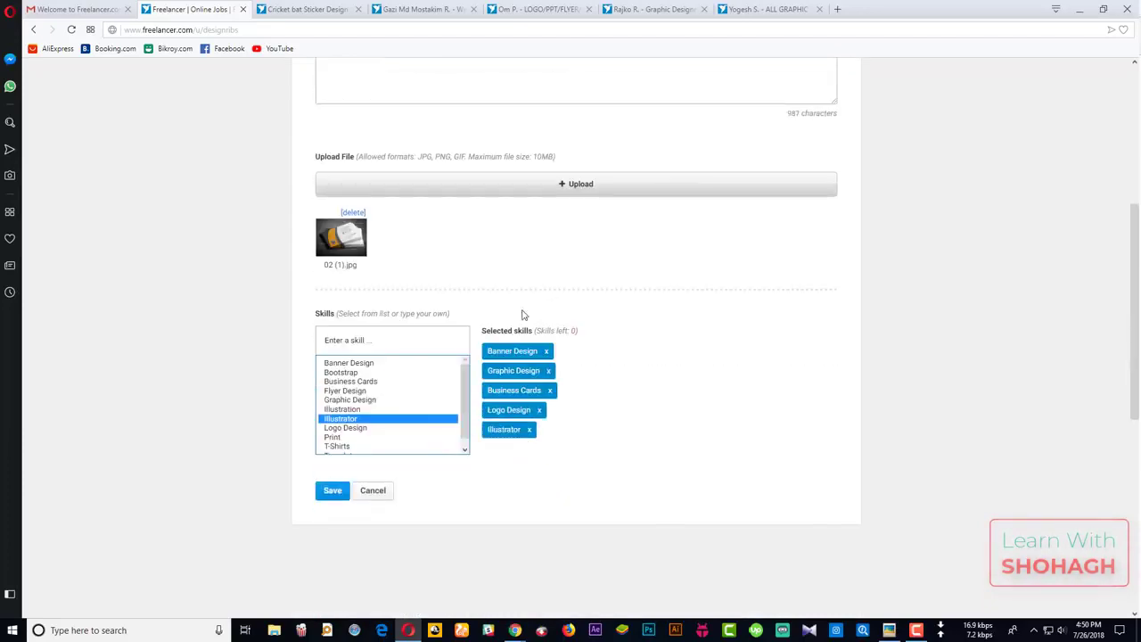
pyautogui.click(332, 489)
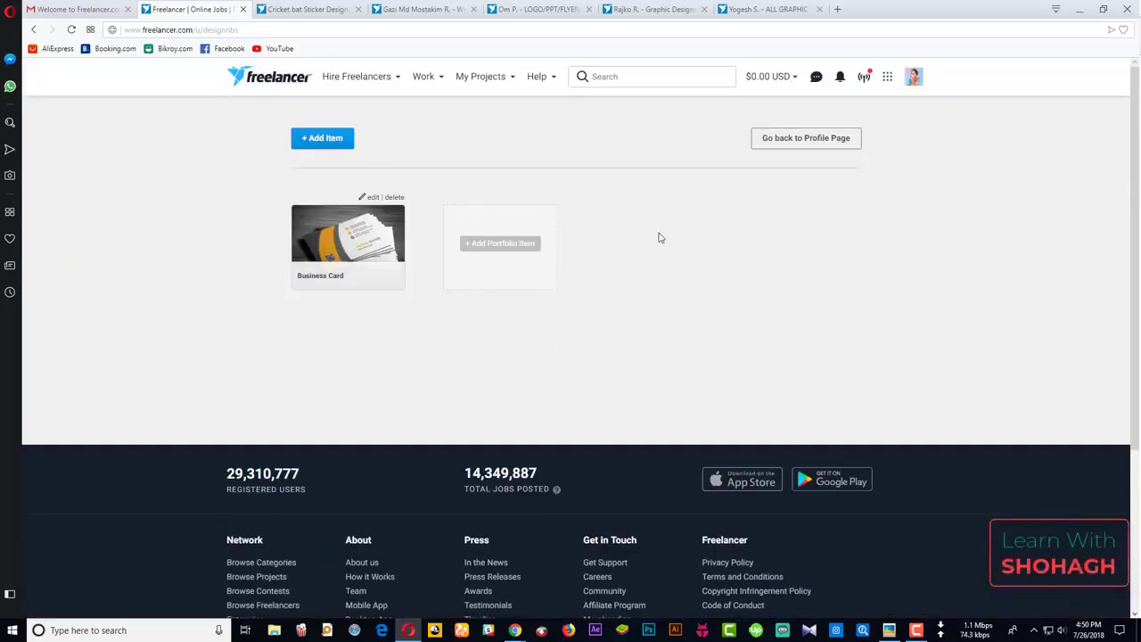
# Step: Go back to the account's profile to review its portfolio and verifications, and open the certification exams page
pyautogui.click(914, 78)
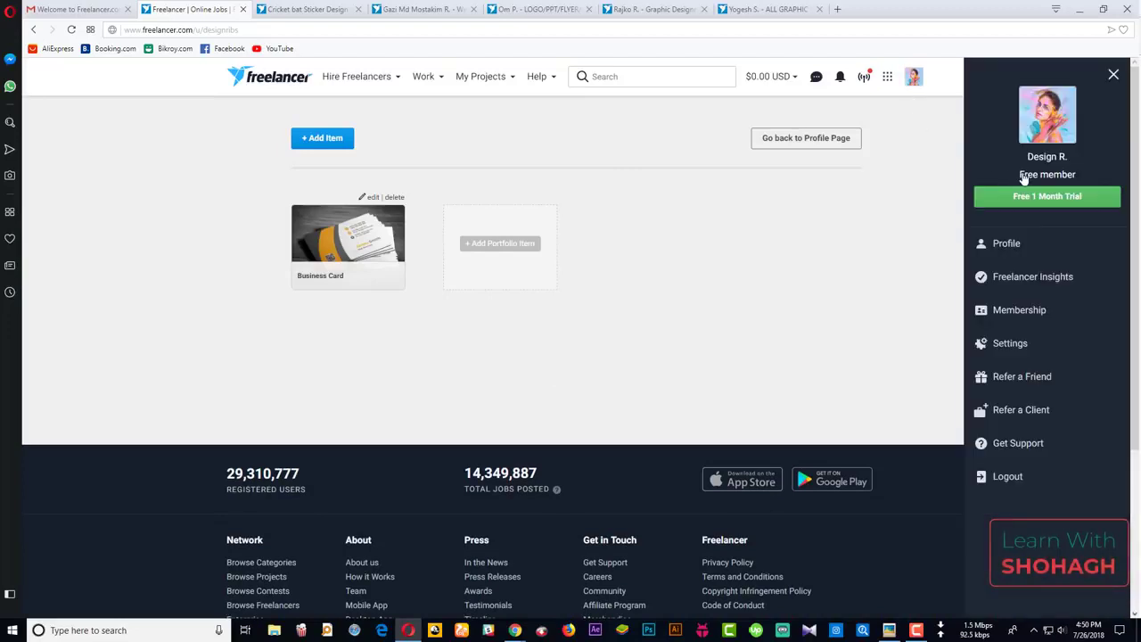
pyautogui.click(1006, 248)
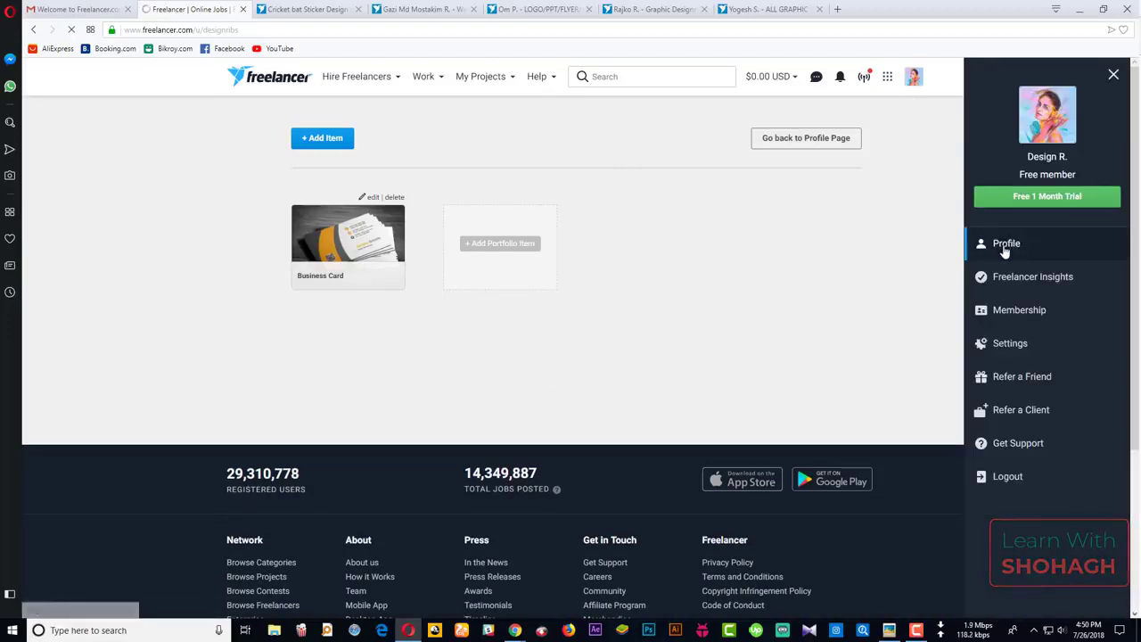
pyautogui.scroll(-2, 884, 338)
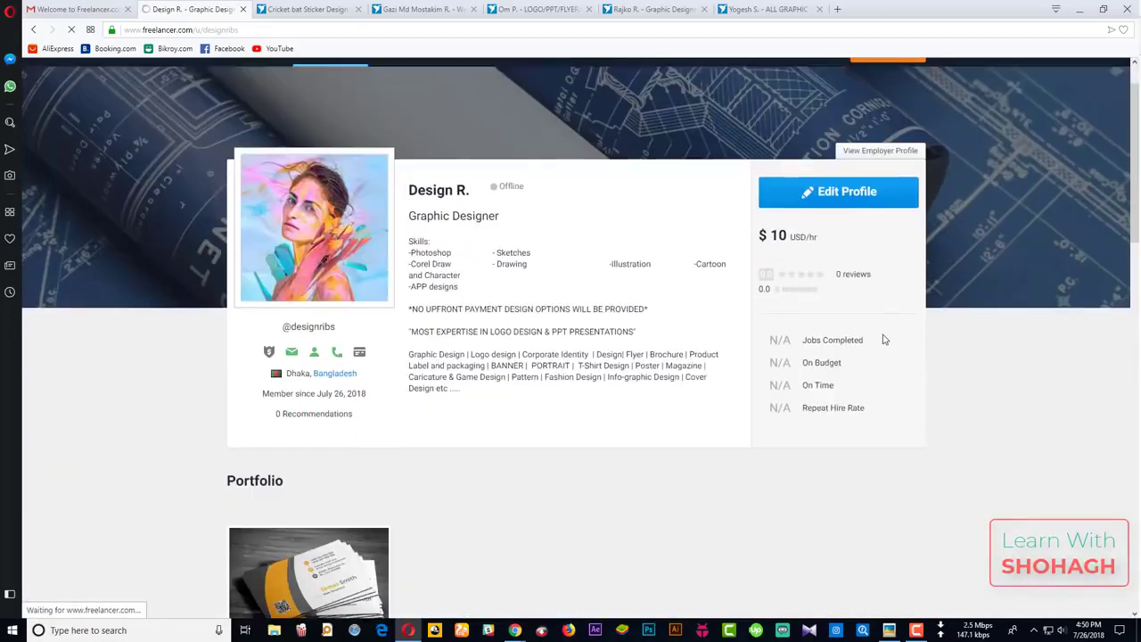
pyautogui.scroll(-2, 504, 384)
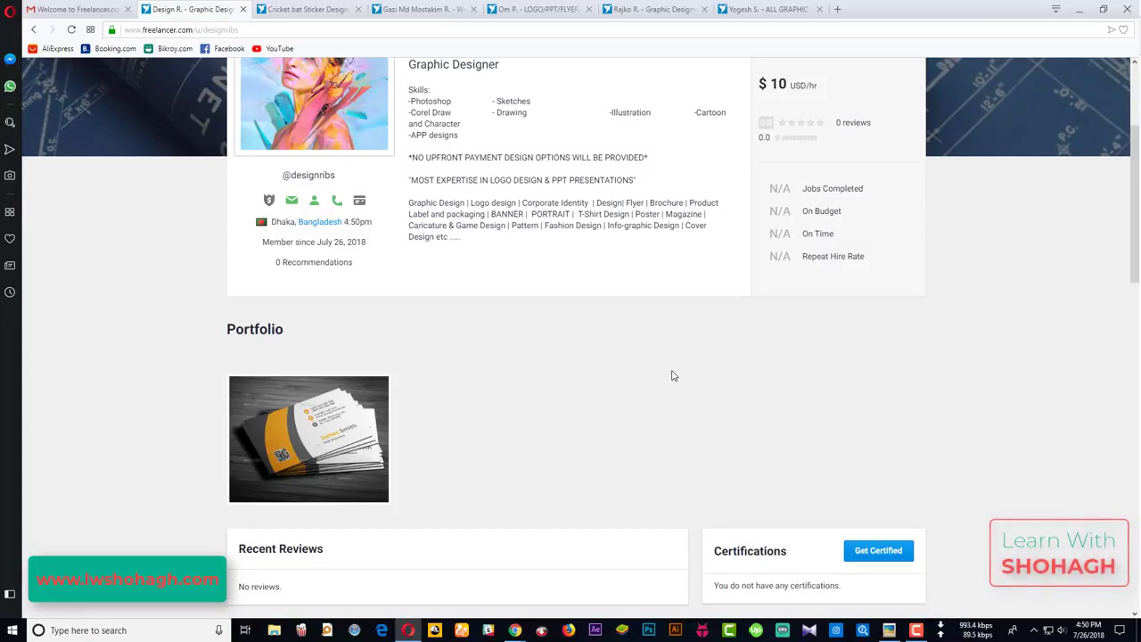
pyautogui.scroll(-2, 673, 376)
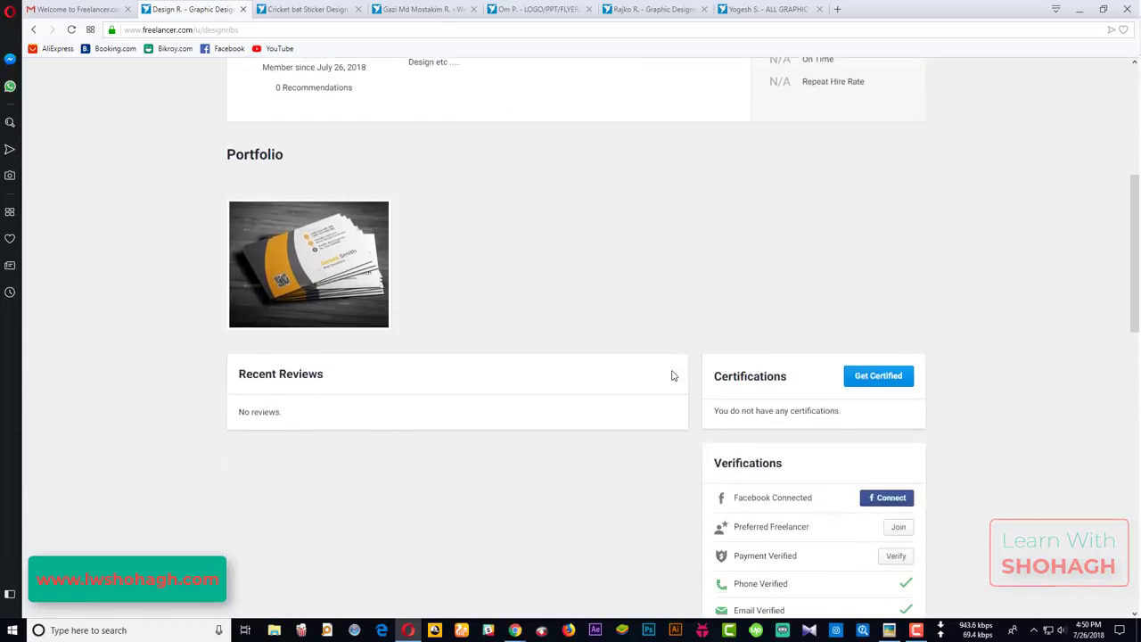
pyautogui.scroll(-1, 588, 379)
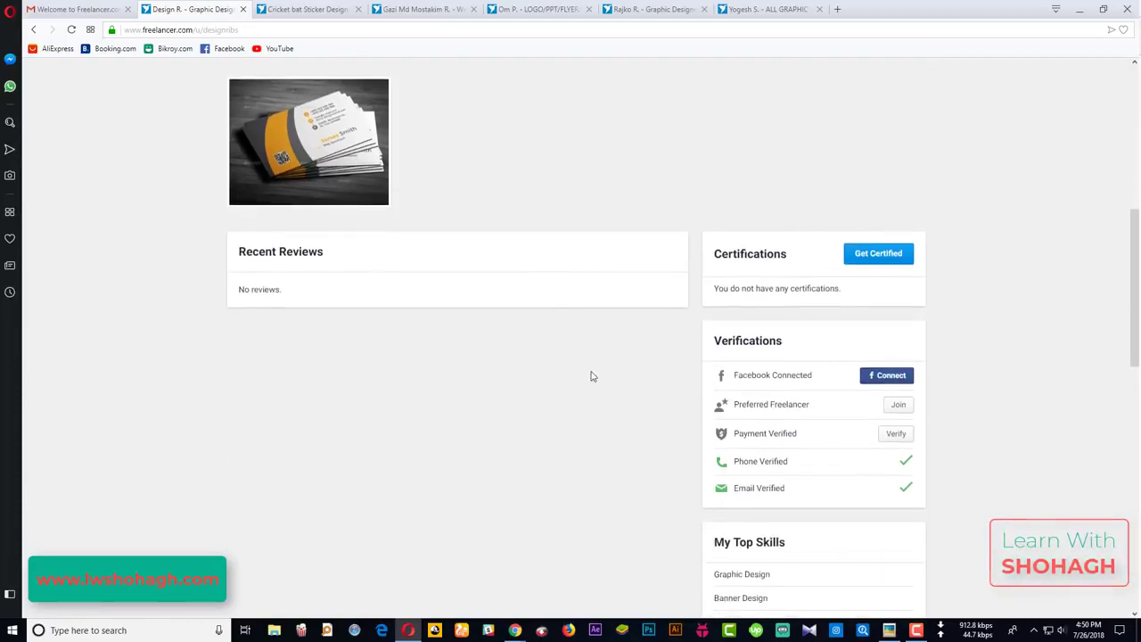
pyautogui.click(876, 258)
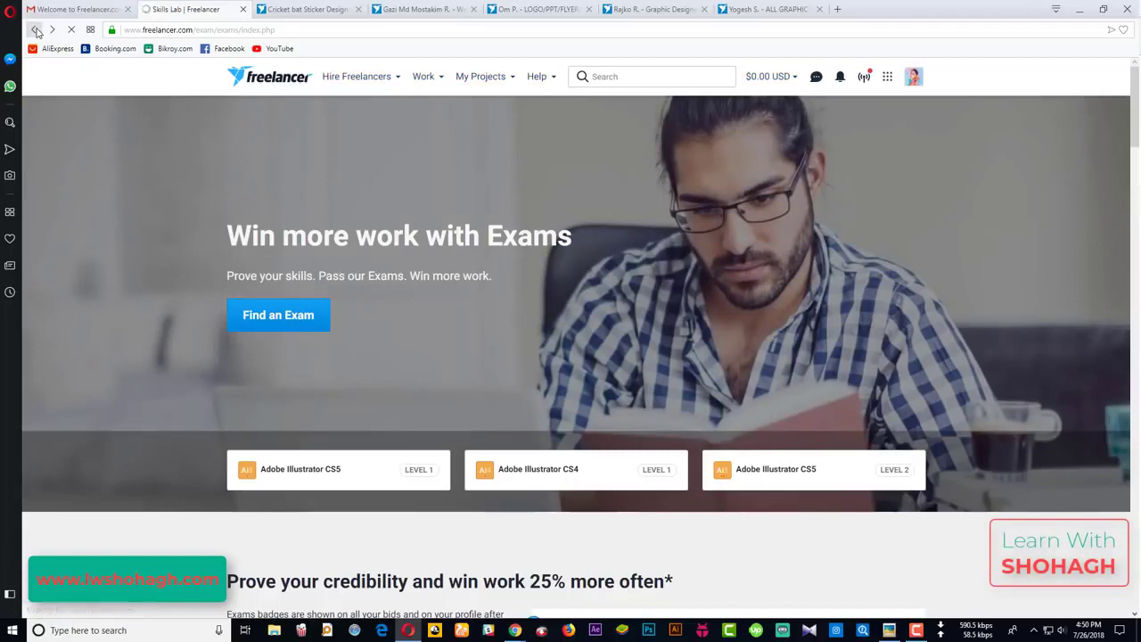
# Step: Return to the account's profile and review its certifications, verifications and top skills
pyautogui.click(36, 31)
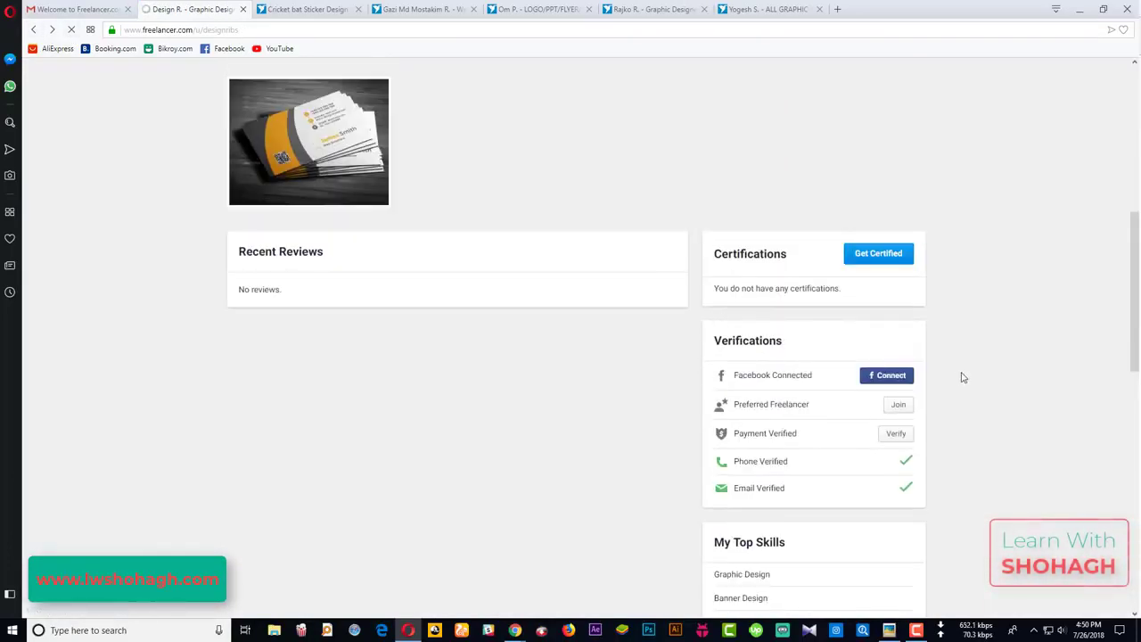
pyautogui.scroll(-1, 833, 409)
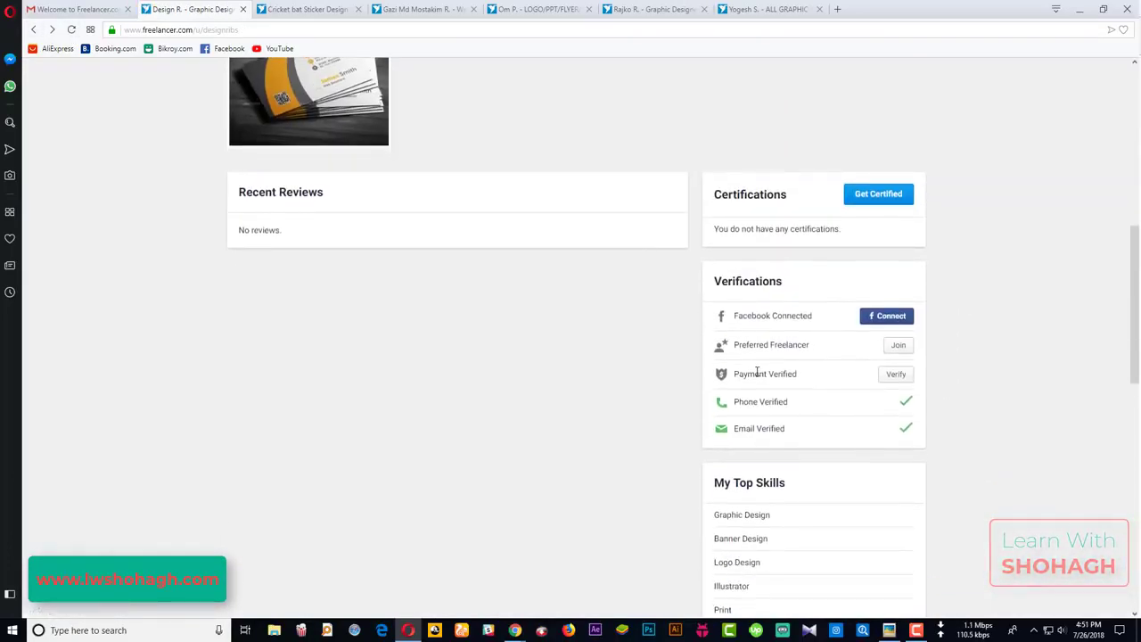
pyautogui.scroll(-5, 746, 400)
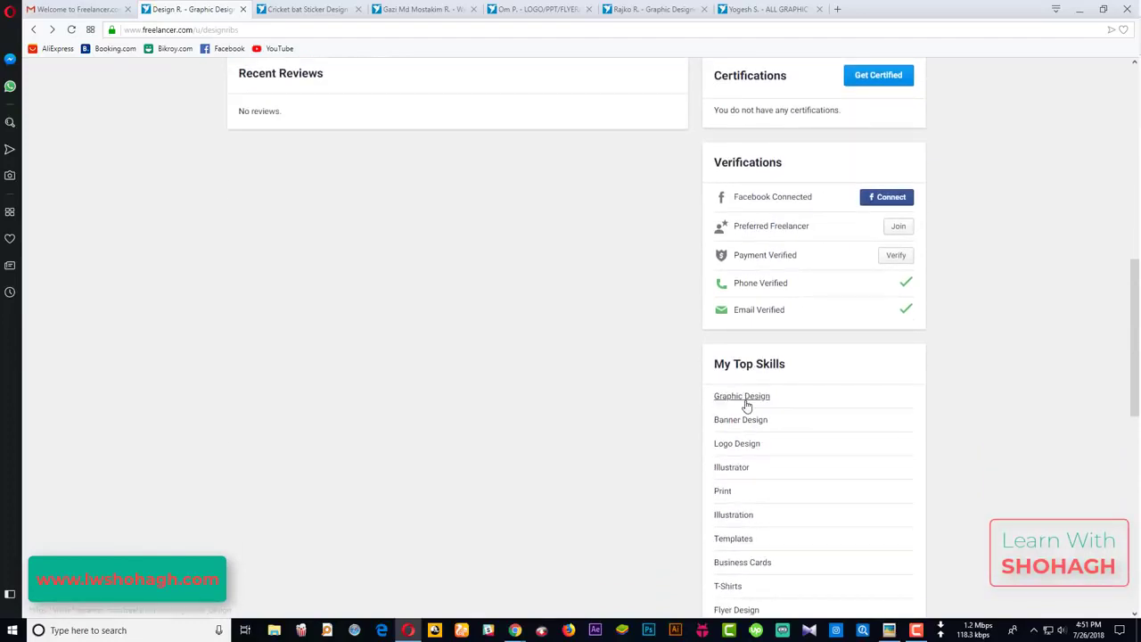
pyautogui.scroll(6, 746, 403)
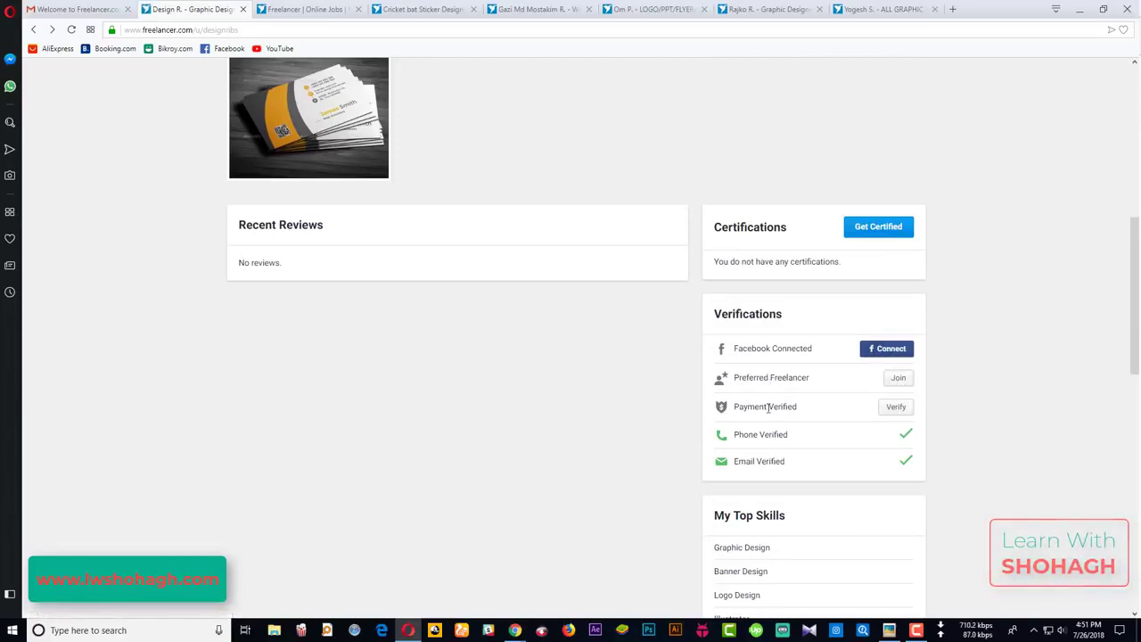
# Step: Open the account's Trust & Verification settings, connect LinkedIn by allowing Freelancer.com access, and return to the settings page
pyautogui.click(895, 353)
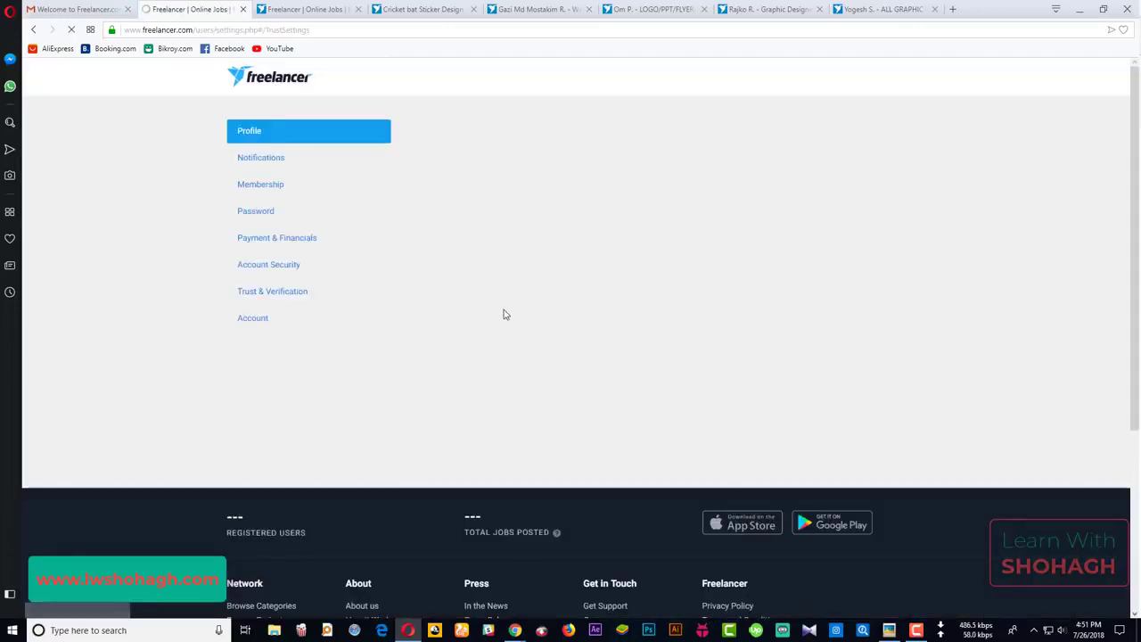
pyautogui.scroll(-2, 720, 425)
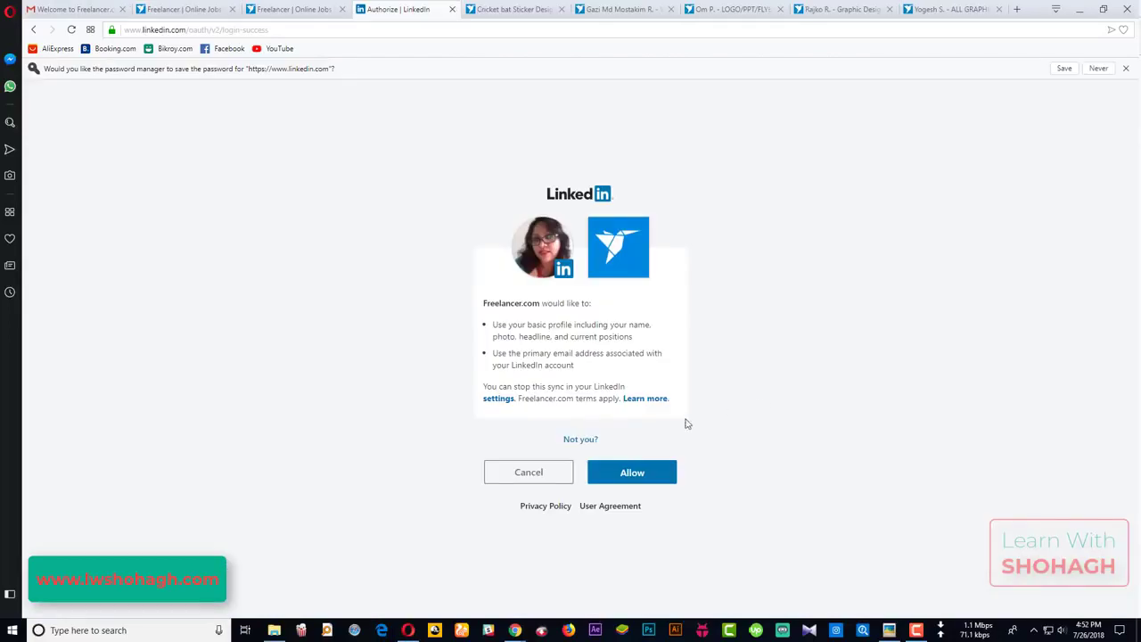
pyautogui.click(651, 474)
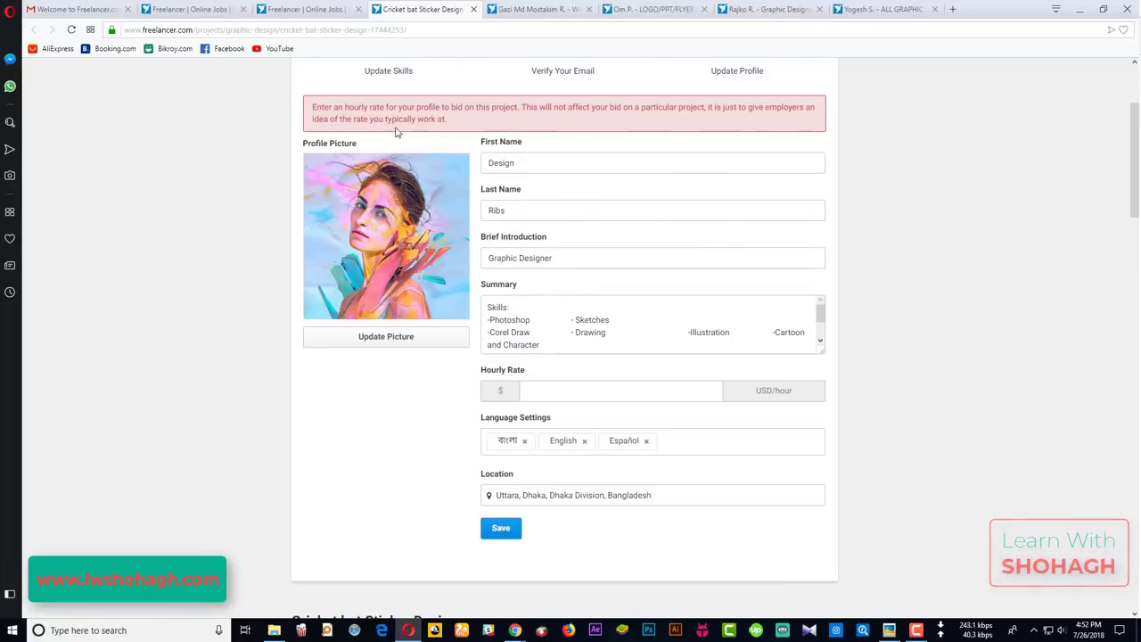
pyautogui.click(593, 393)
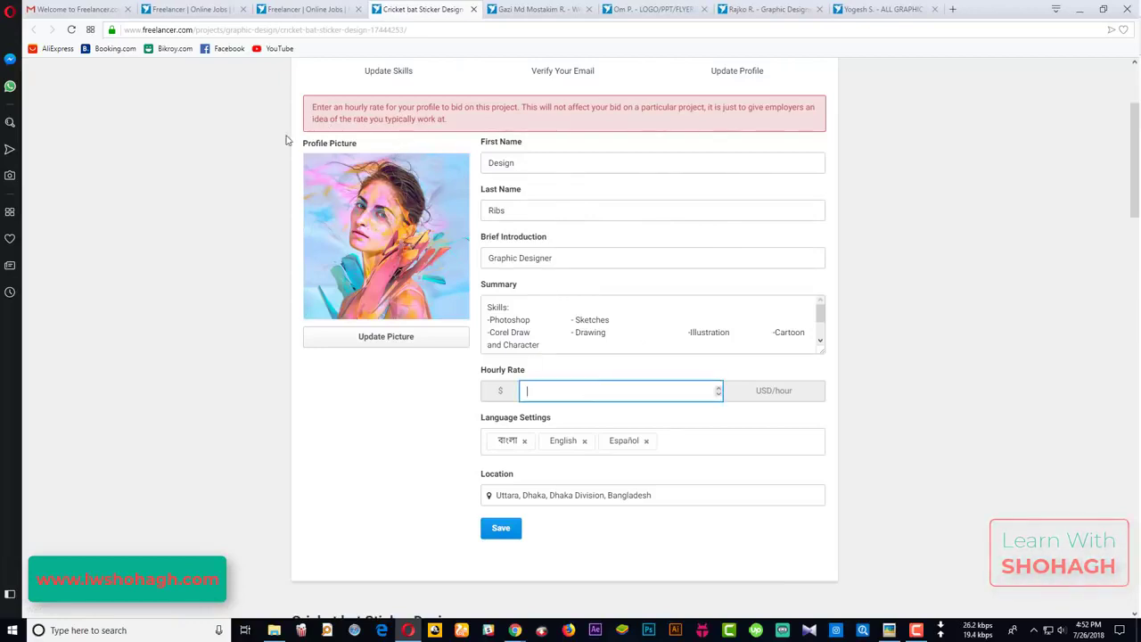
pyautogui.click(234, 9)
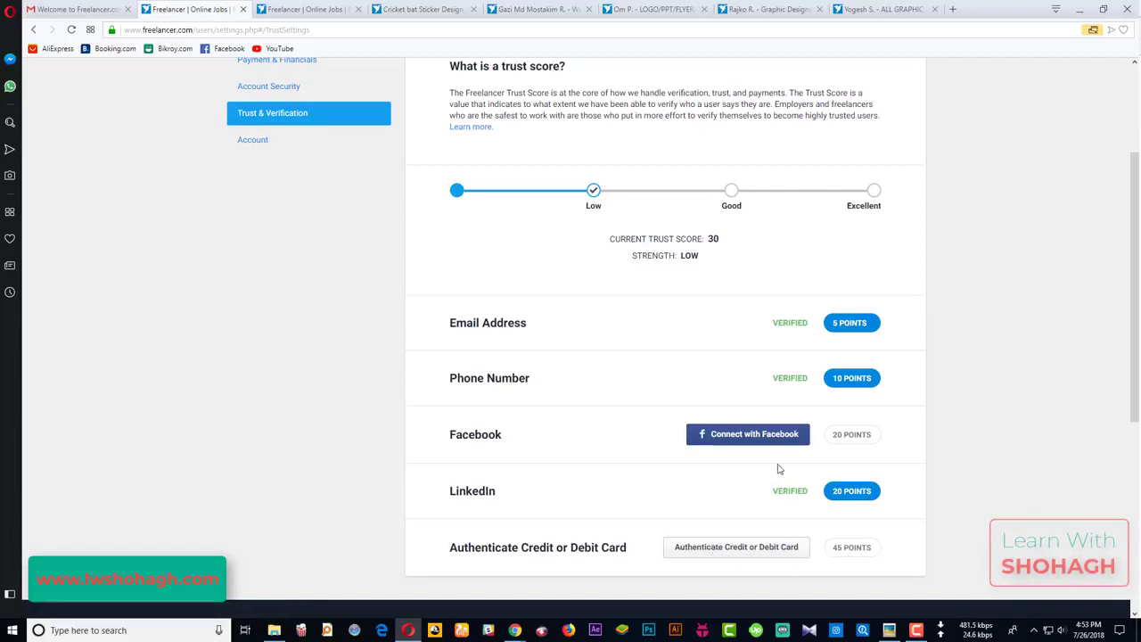
# Step: Review the trust score and the points for each verification item on the Trust & Verification page
pyautogui.scroll(2, 721, 323)
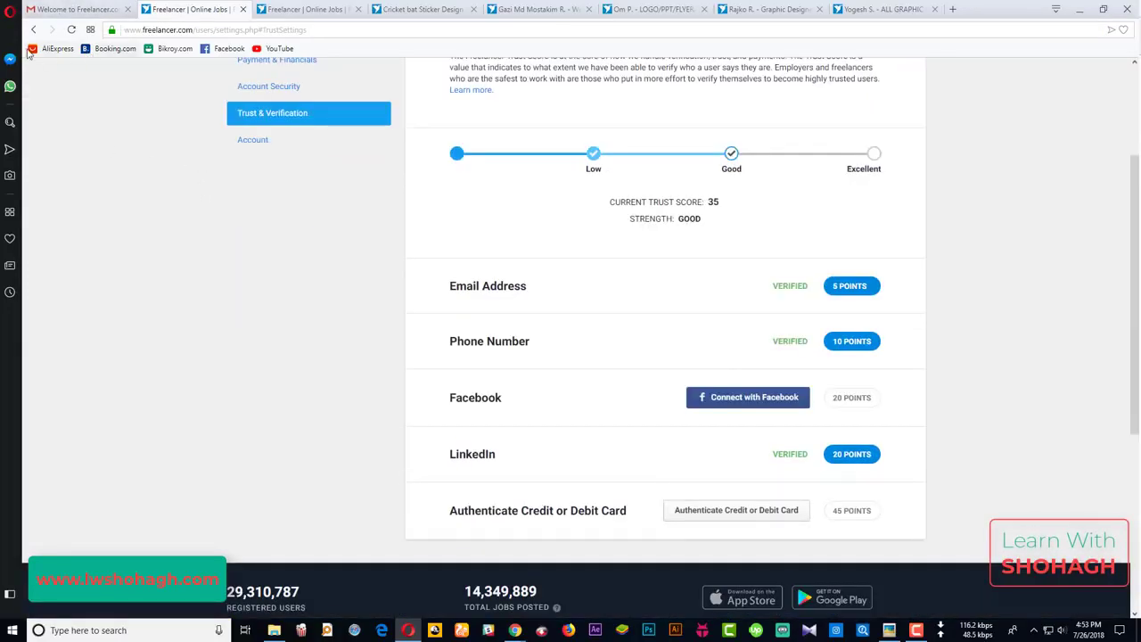
pyautogui.scroll(2, 713, 170)
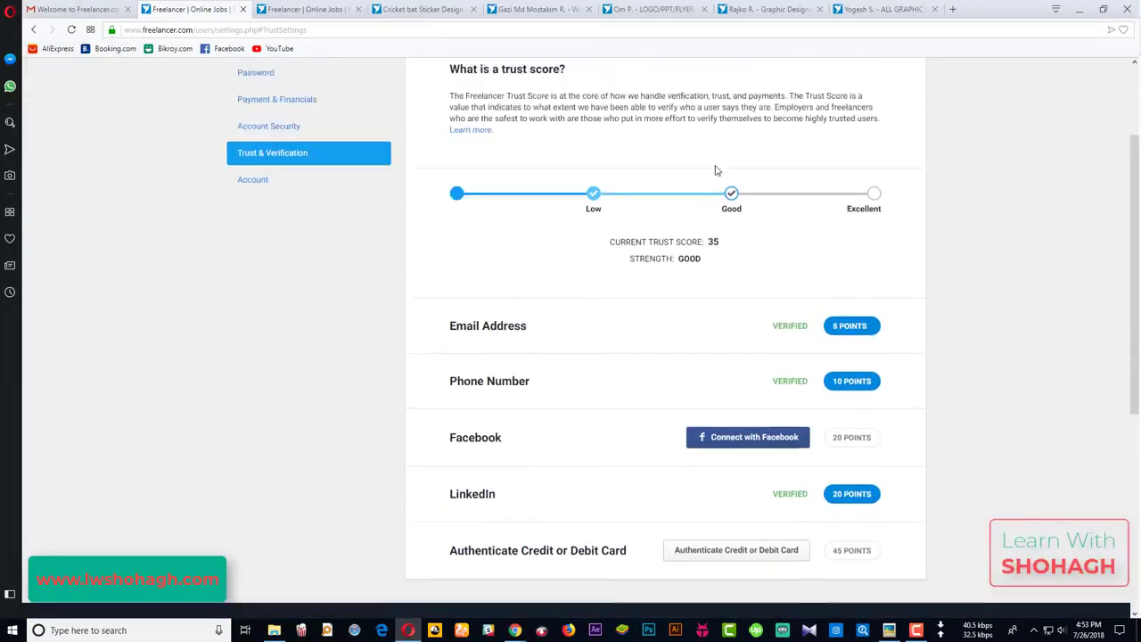
pyautogui.scroll(-2, 761, 395)
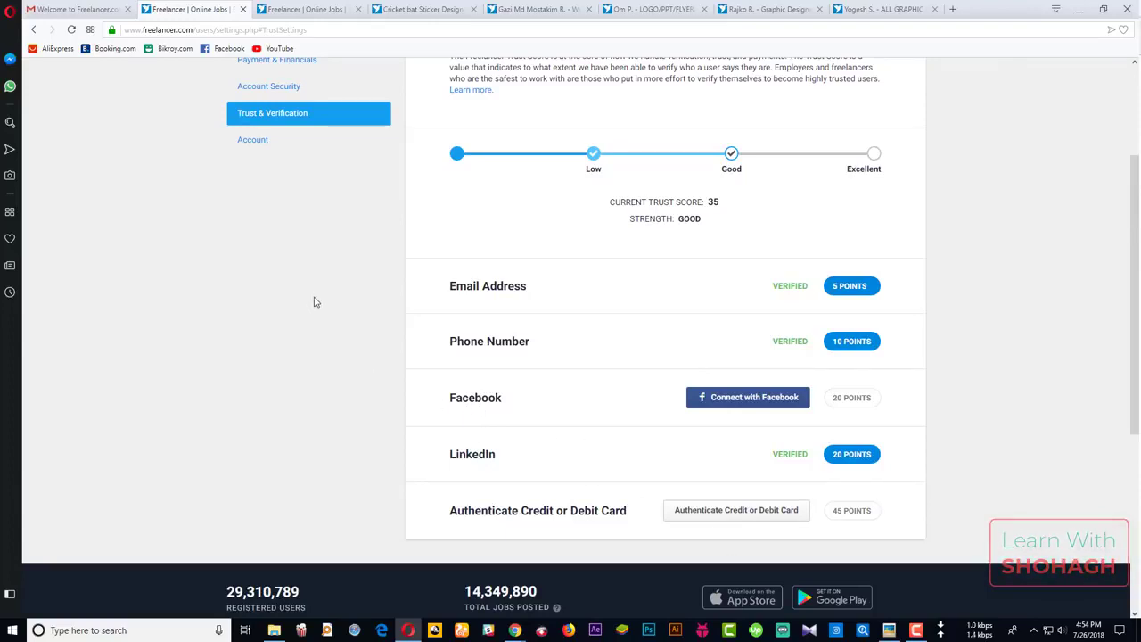
pyautogui.scroll(3, 314, 302)
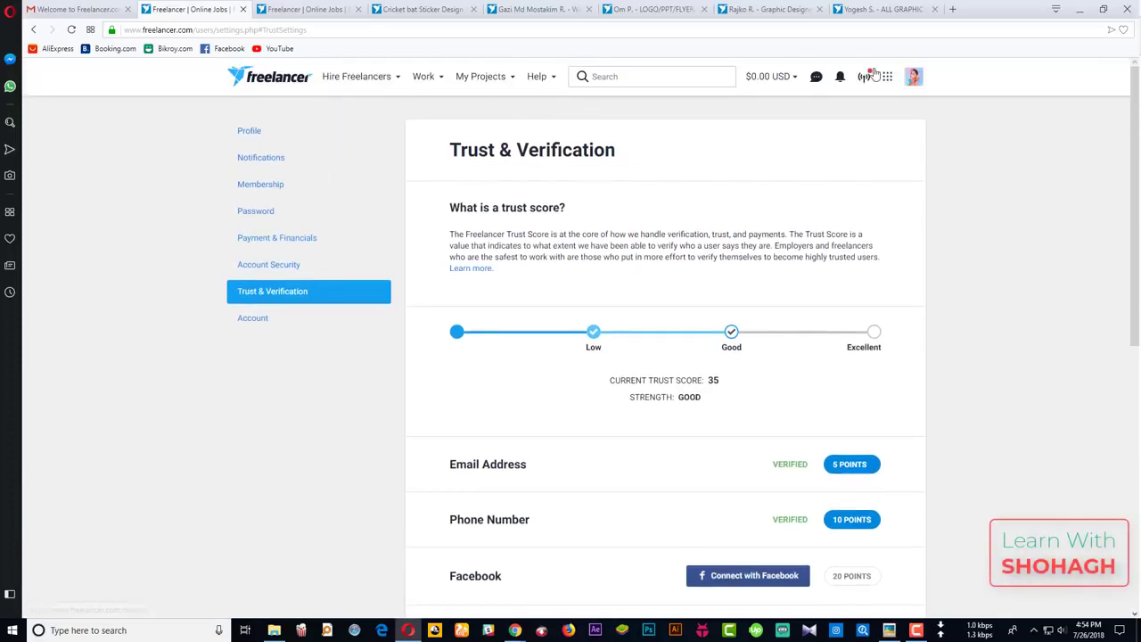
# Step: Go to the account settings and close the duplicate Freelancer page and the Cricket bat Sticker Design project page
pyautogui.click(914, 78)
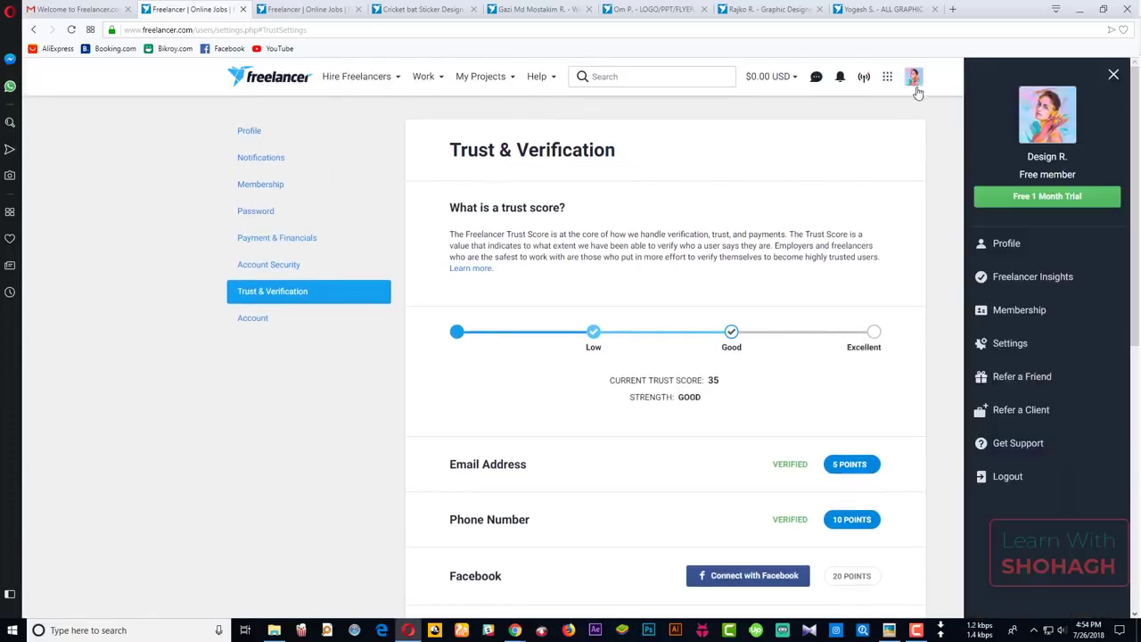
pyautogui.click(1018, 346)
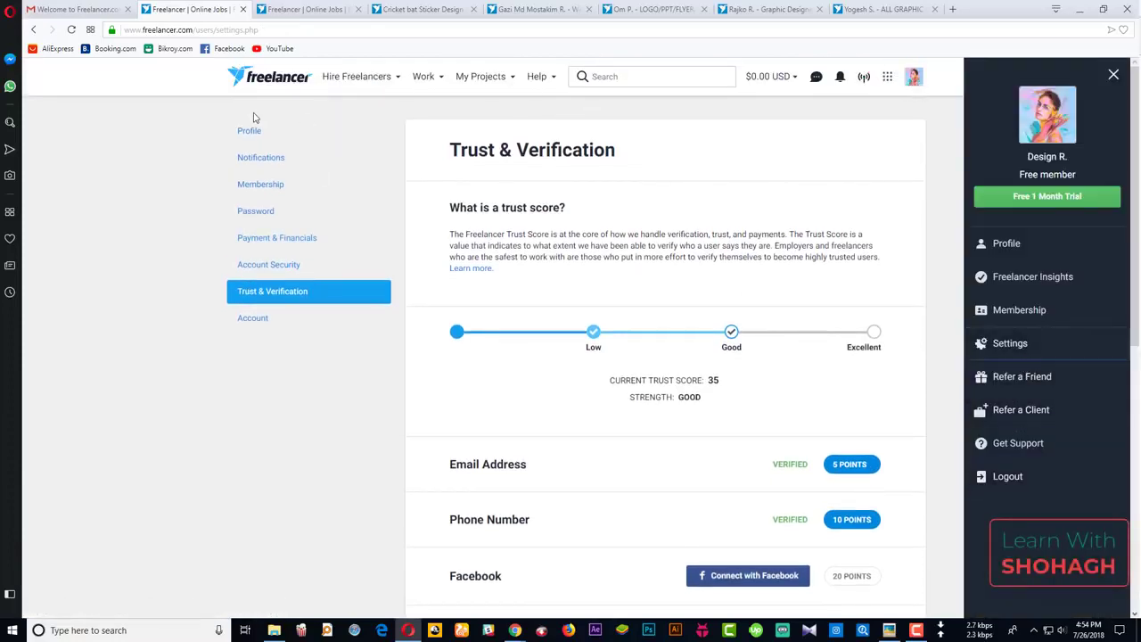
pyautogui.click(358, 9)
pyautogui.click(358, 9)
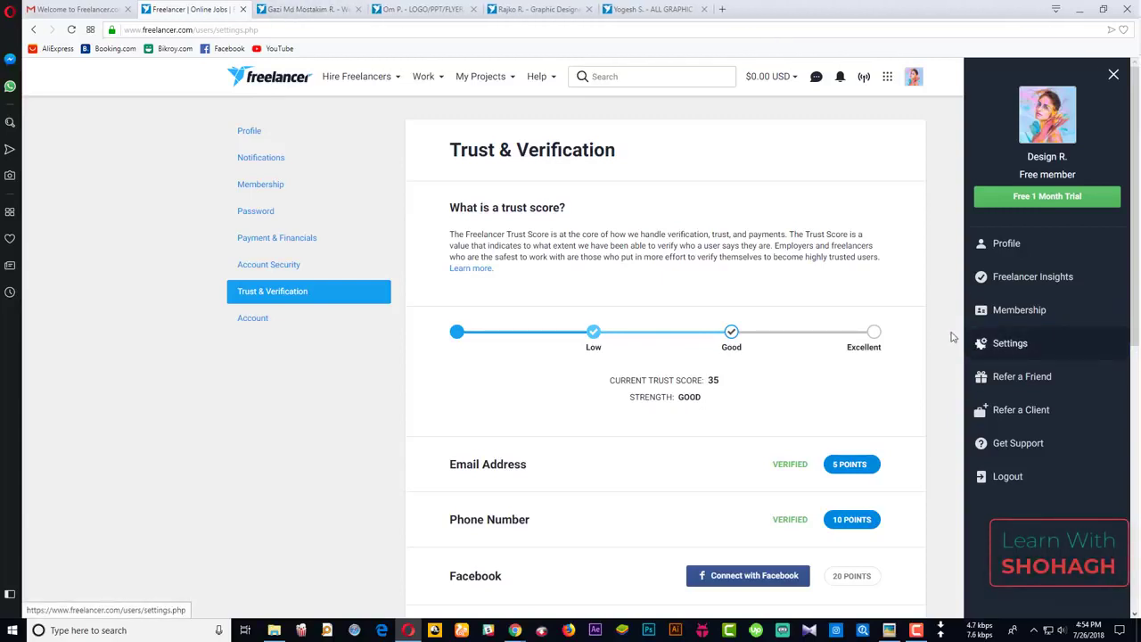
pyautogui.click(167, 300)
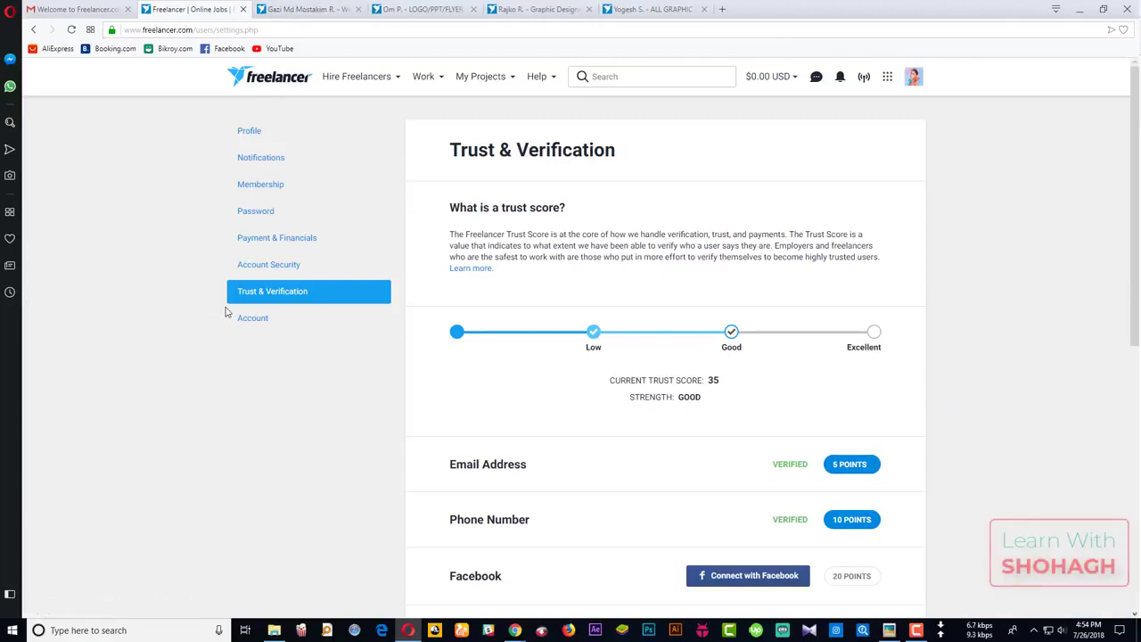
# Step: Review the name, address, time zone and language fields in the profile settings
pyautogui.click(254, 131)
pyautogui.scroll(-2, 615, 294)
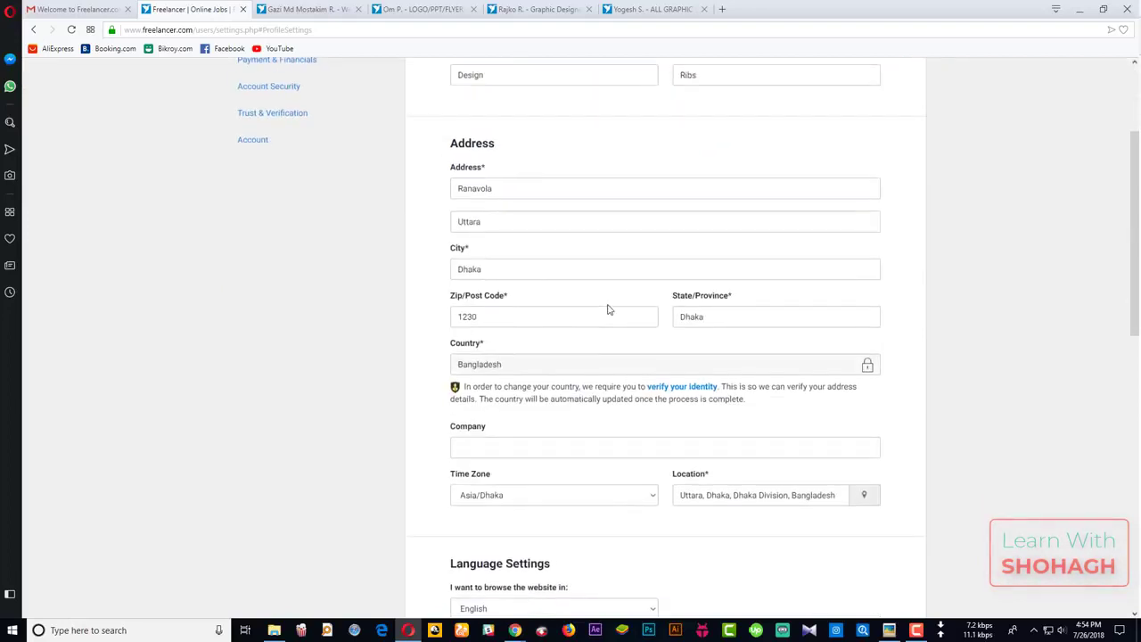
pyautogui.scroll(-2, 488, 456)
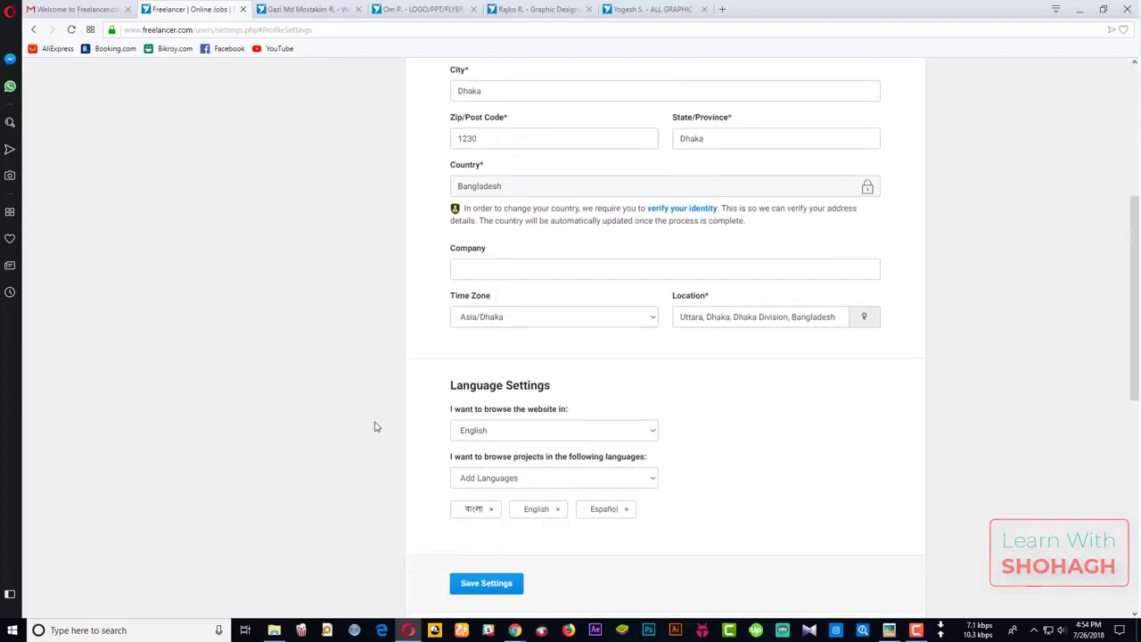
pyautogui.scroll(-1, 375, 427)
pyautogui.scroll(6, 374, 427)
# Step: Look through the account's notification, membership, and payment and financials settings
pyautogui.click(263, 99)
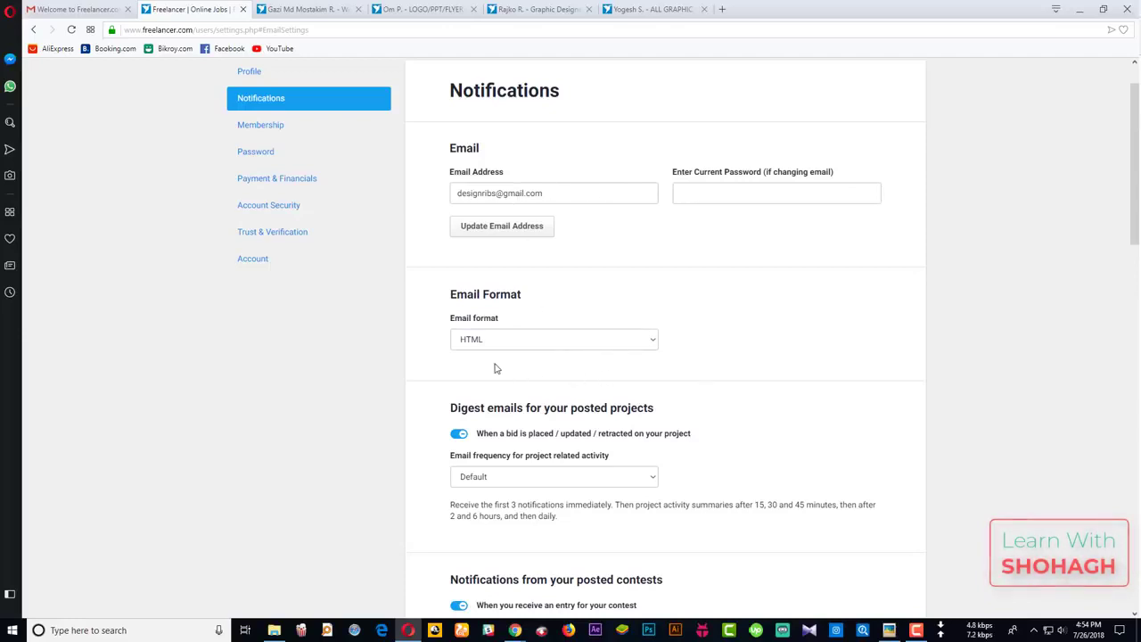
pyautogui.scroll(-4, 755, 324)
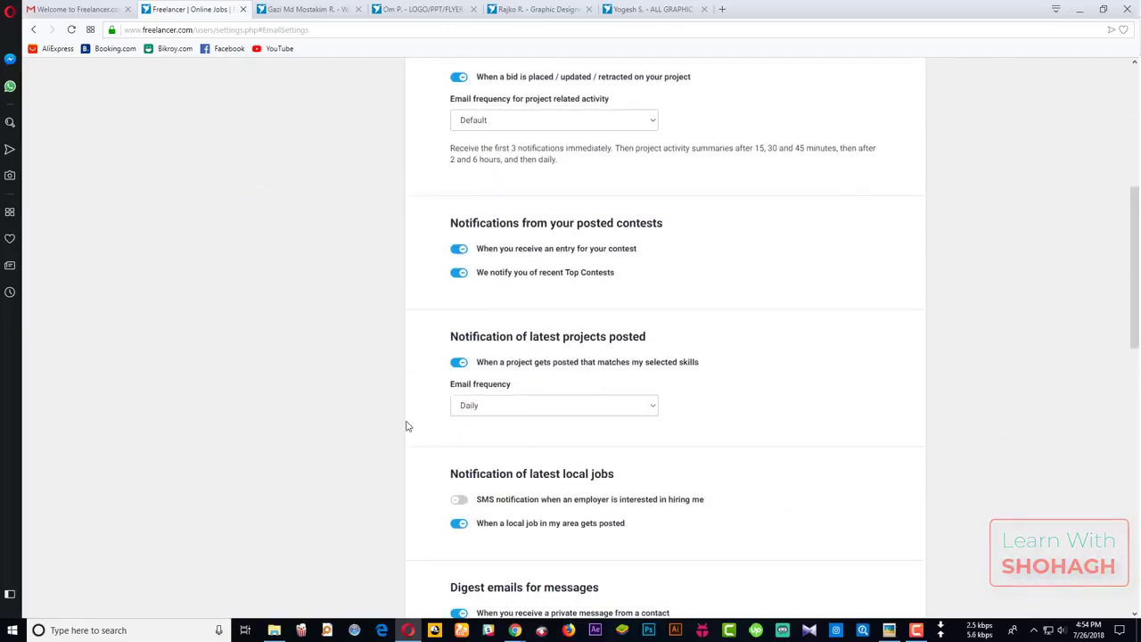
pyautogui.scroll(-4, 406, 426)
pyautogui.scroll(9, 405, 426)
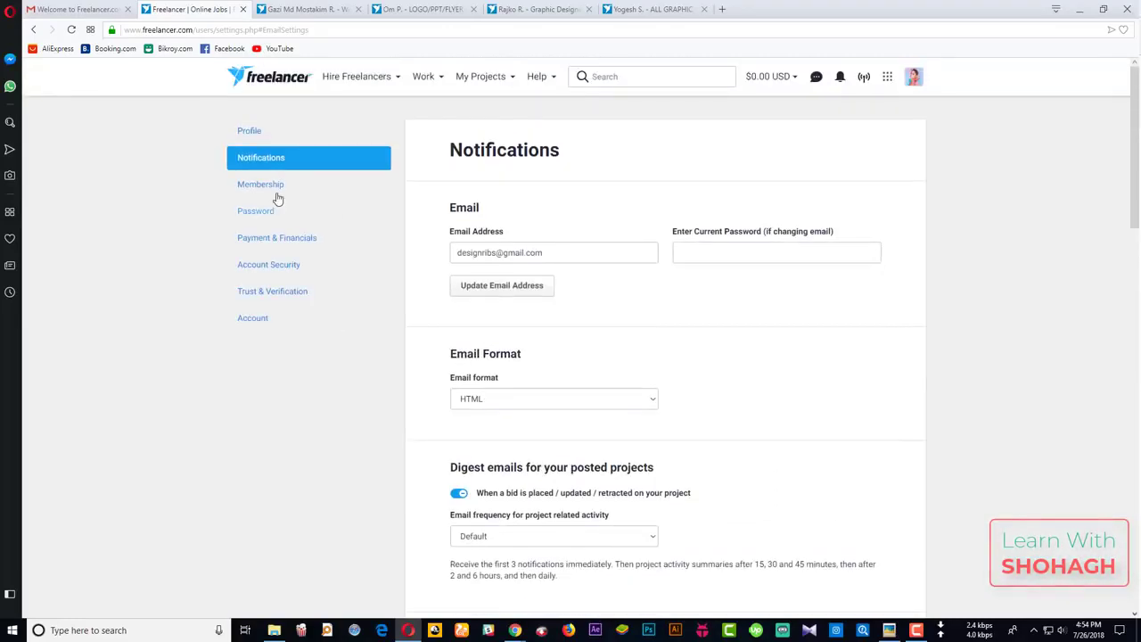
pyautogui.click(276, 192)
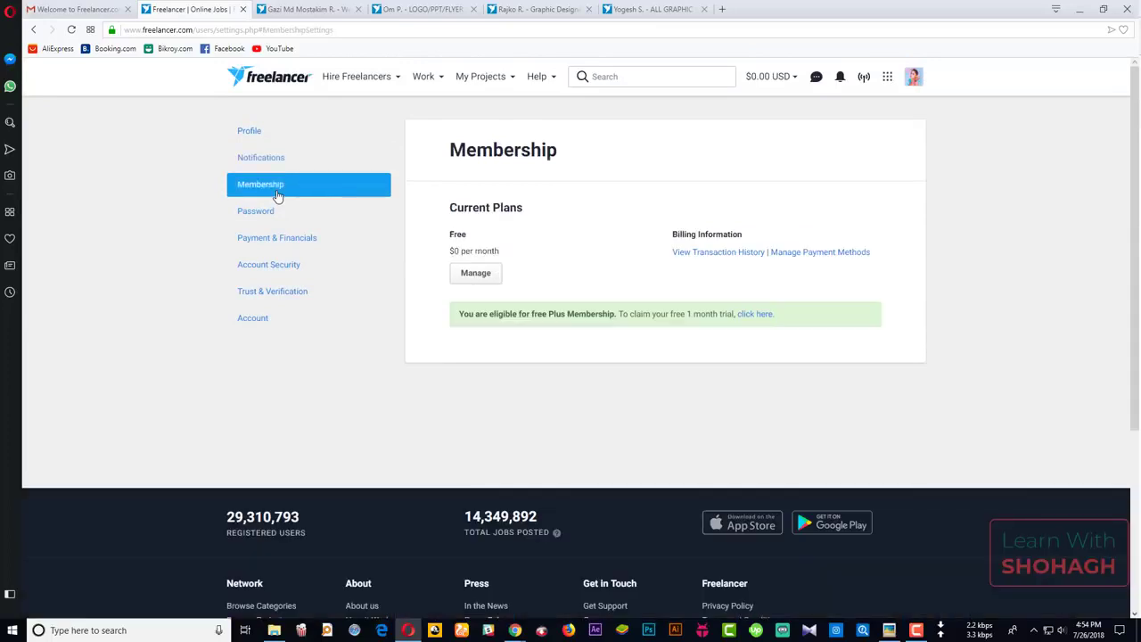
pyautogui.click(277, 239)
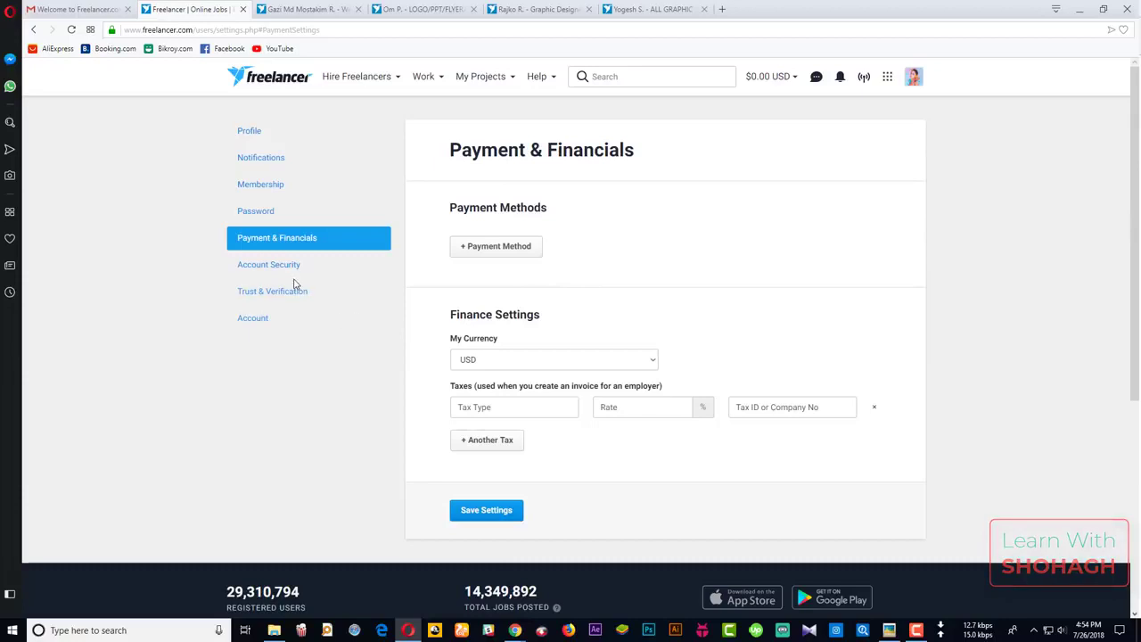
# Step: Turn on two-factor authentication in the account security settings, confirming the listed contact details
pyautogui.click(264, 266)
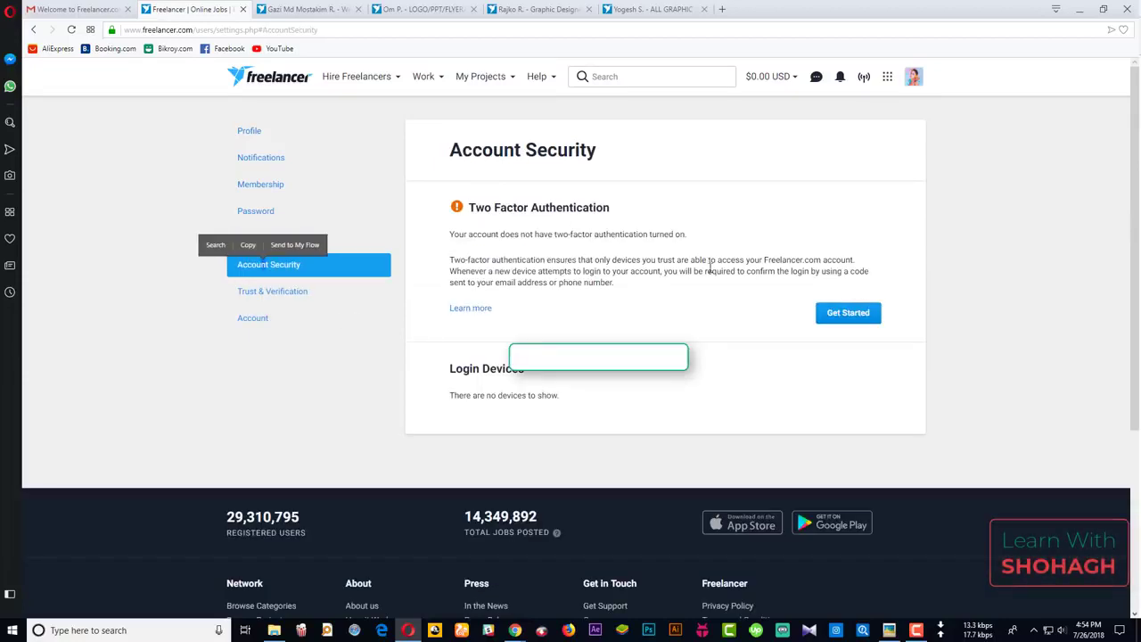
pyautogui.click(872, 316)
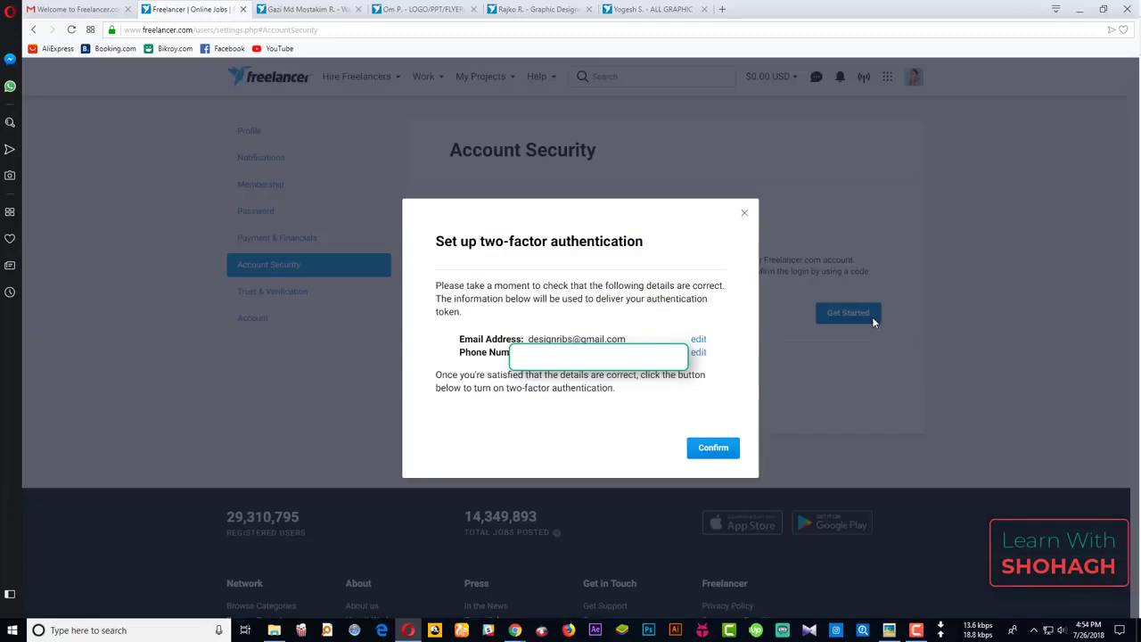
pyautogui.click(717, 449)
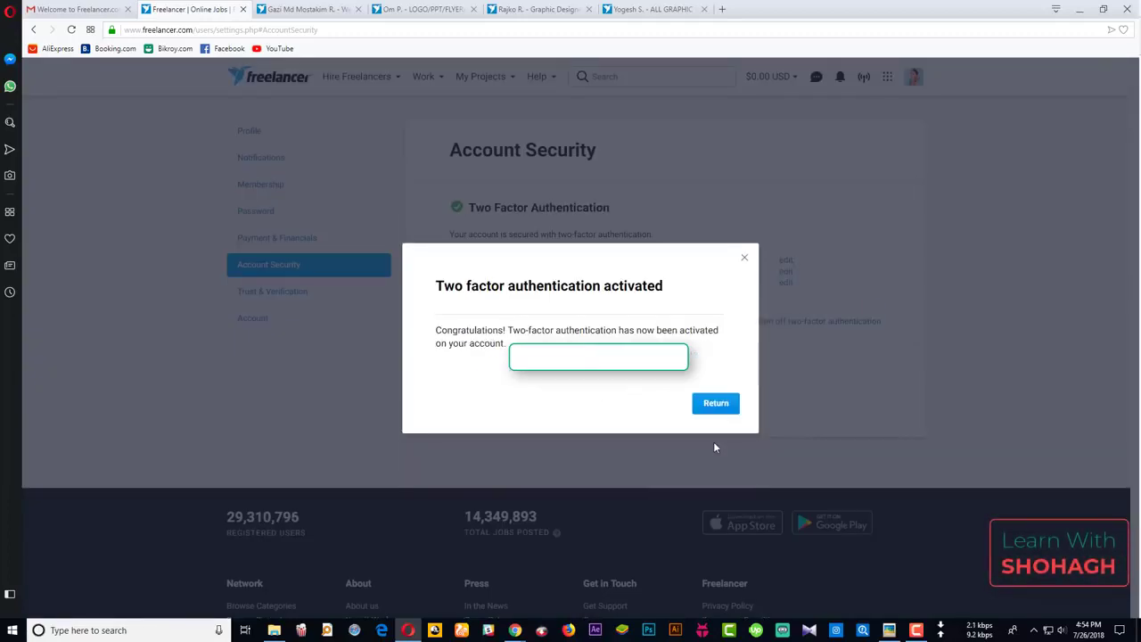
pyautogui.click(722, 405)
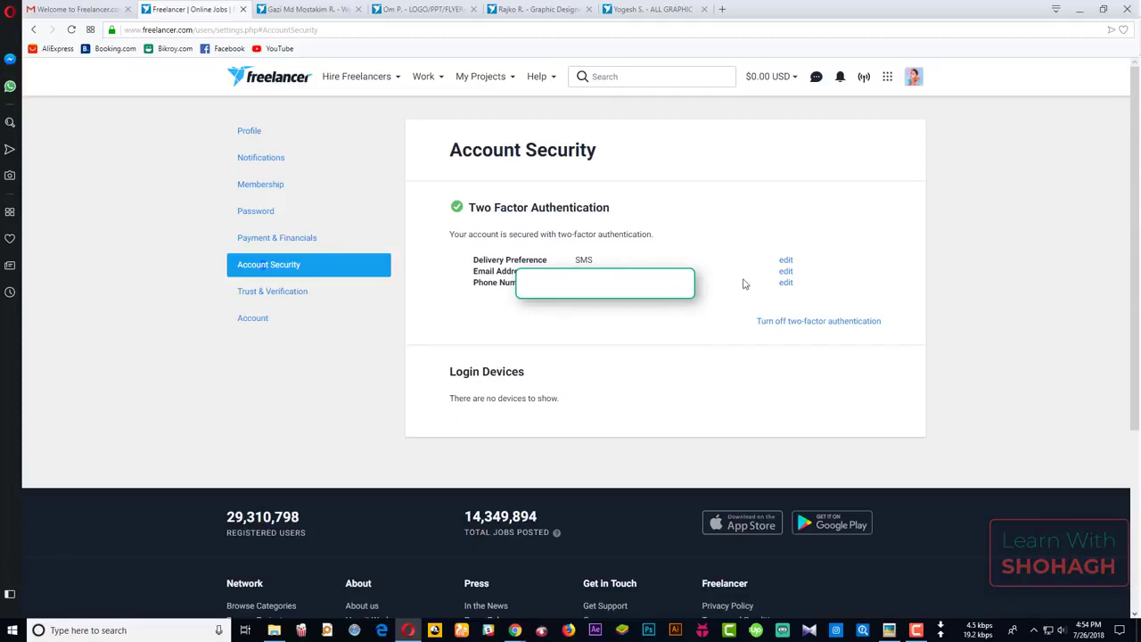
# Step: Open the dashboard and examine the account setup progress, remaining bids, funds and poll
pyautogui.click(293, 77)
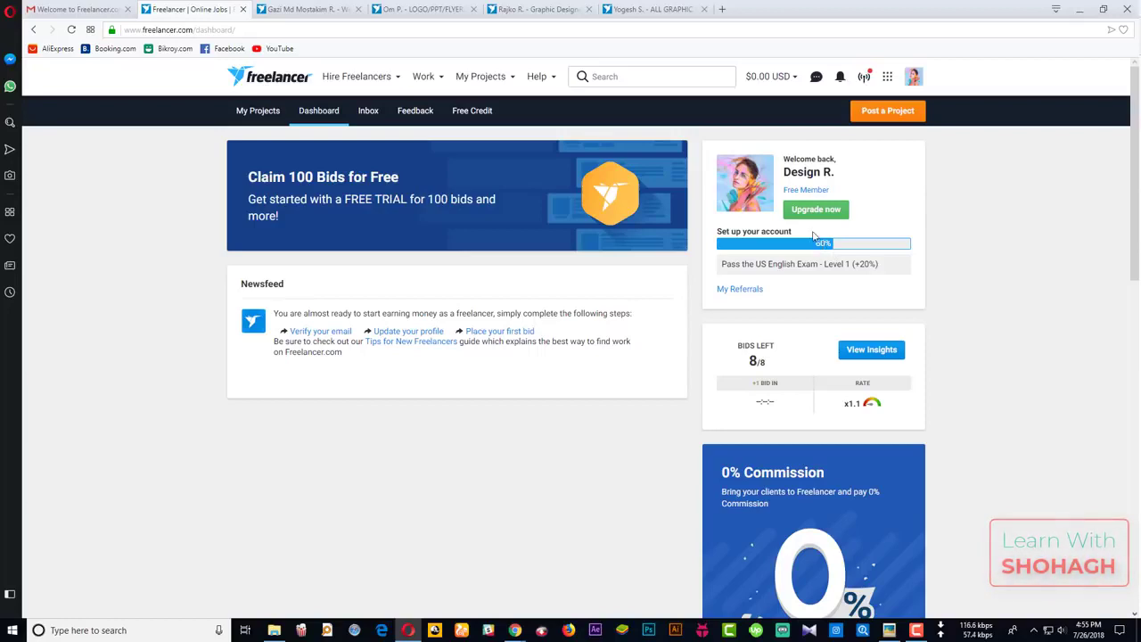
pyautogui.scroll(-2, 769, 219)
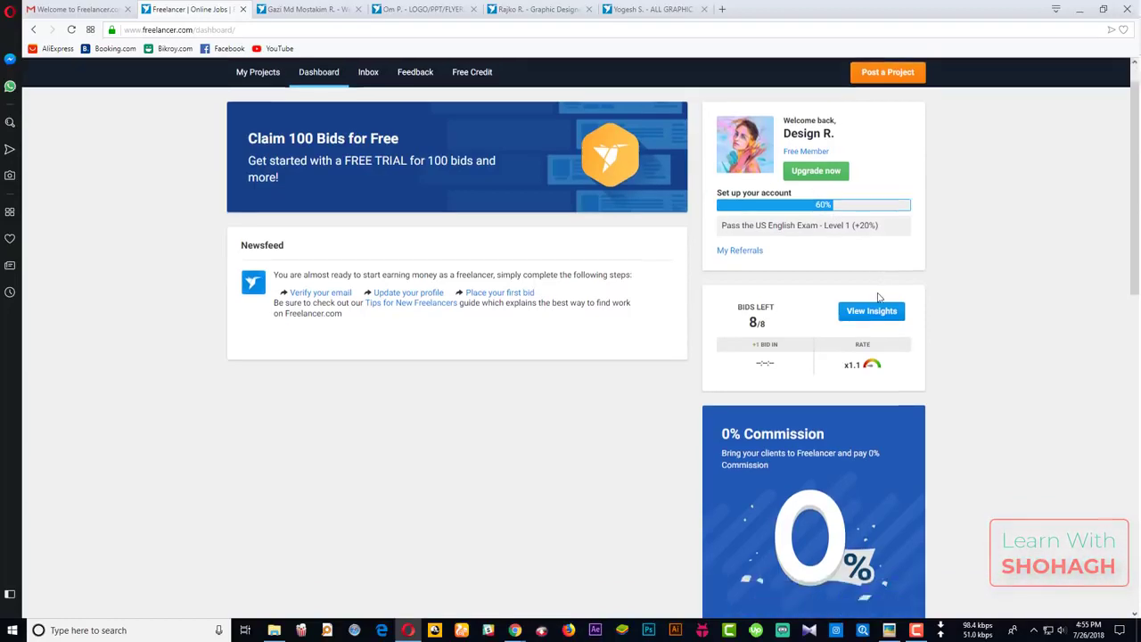
pyautogui.moveTo(738, 166); pyautogui.dragTo(777, 164)
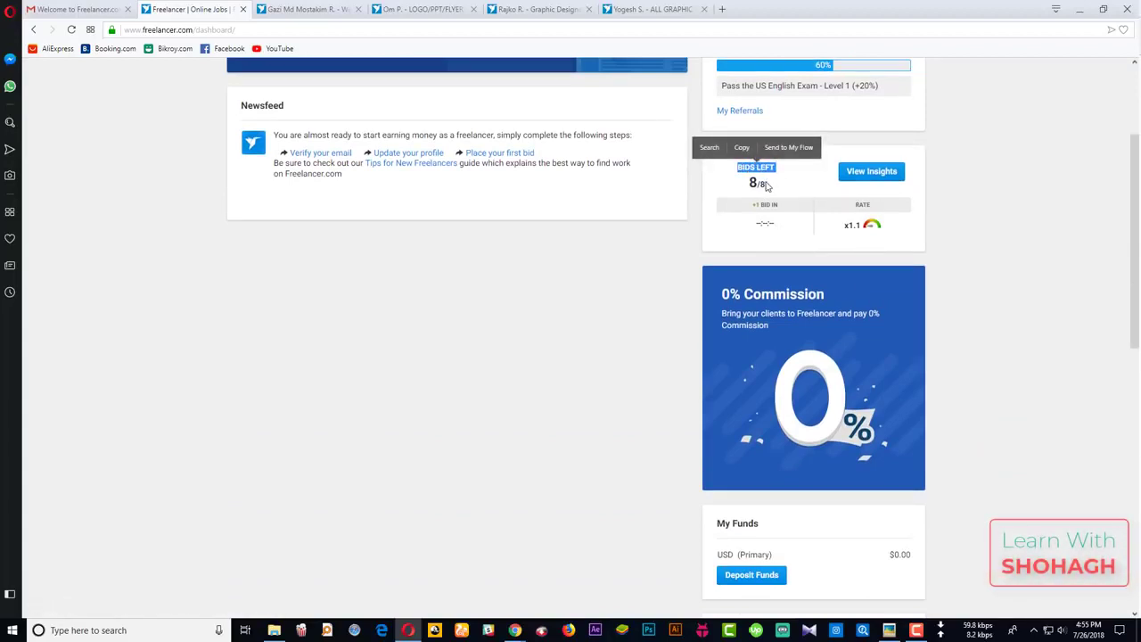
pyautogui.click(765, 182)
pyautogui.moveTo(756, 182); pyautogui.dragTo(764, 182)
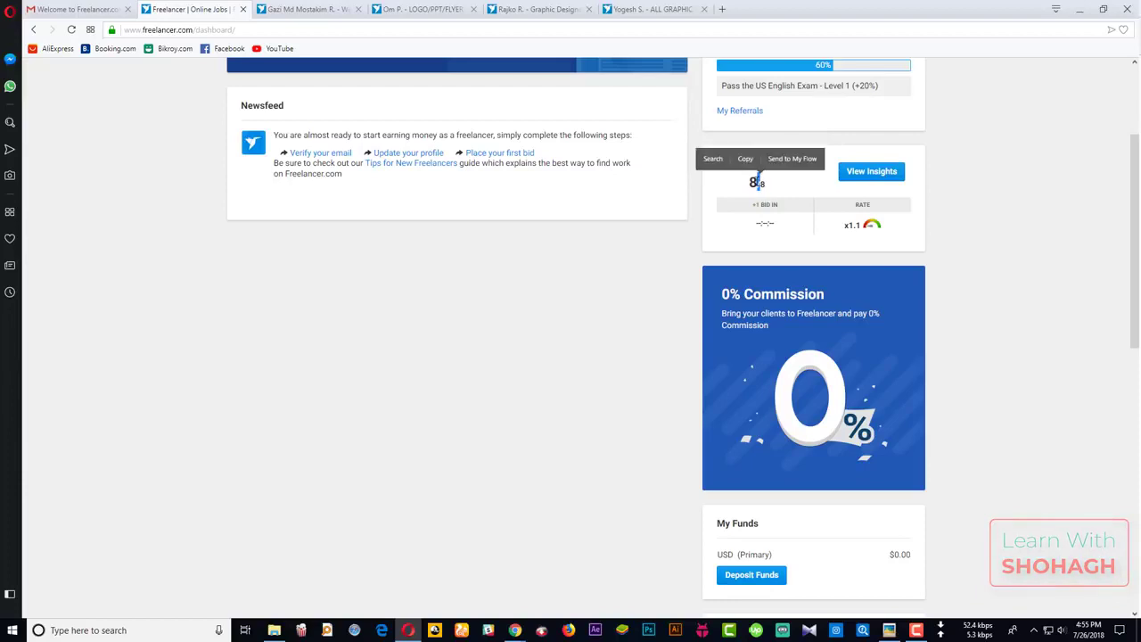
pyautogui.click(630, 297)
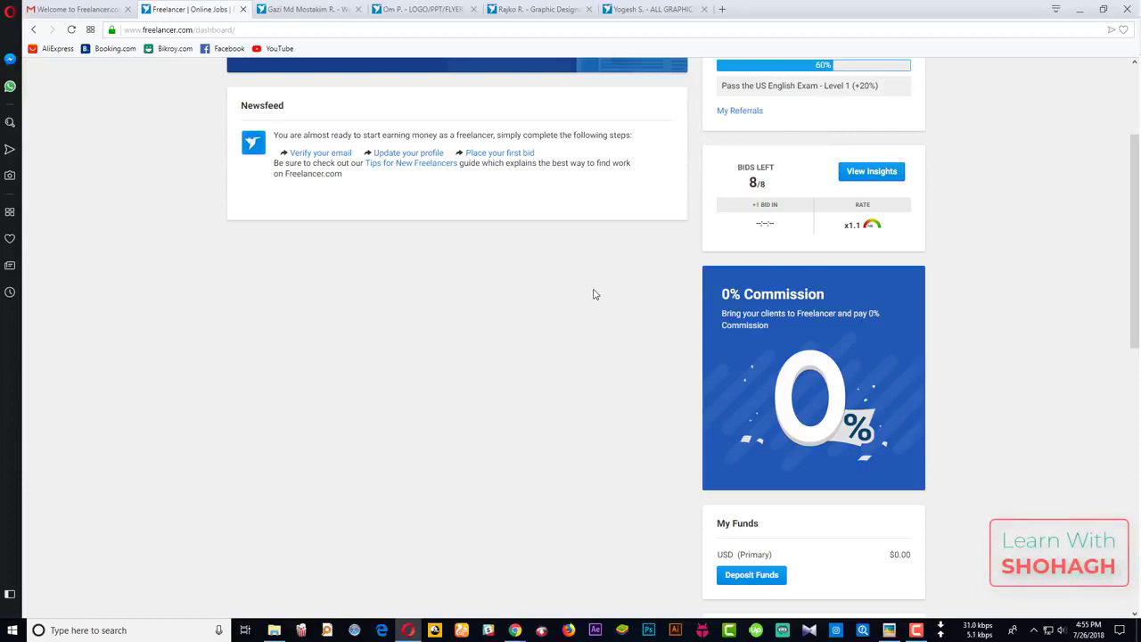
pyautogui.scroll(-2, 595, 294)
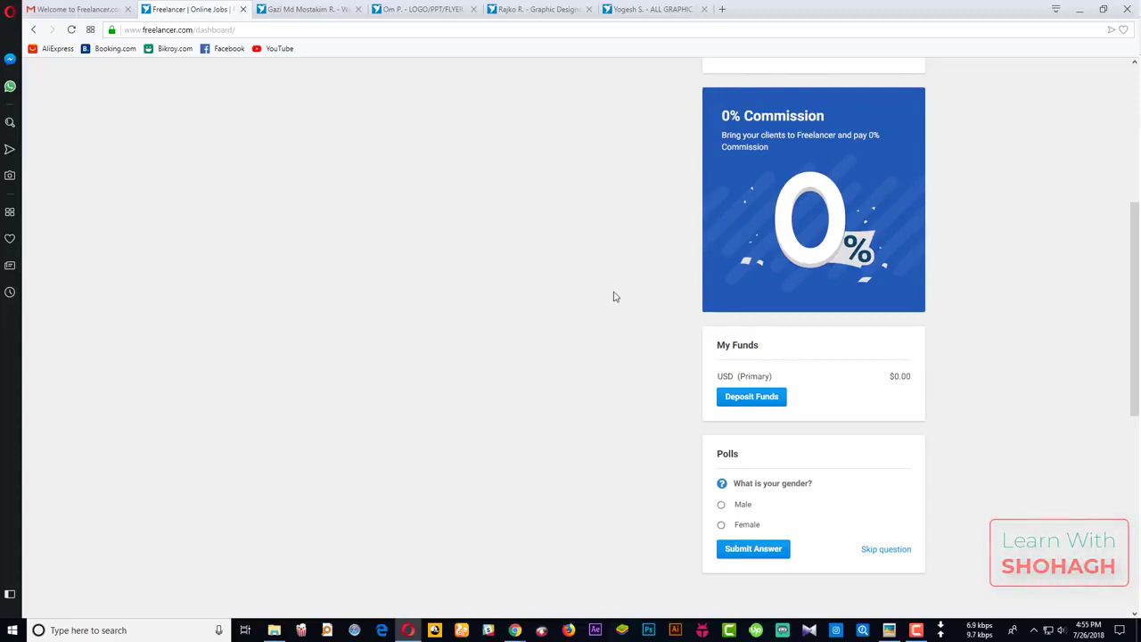
pyautogui.scroll(4, 614, 297)
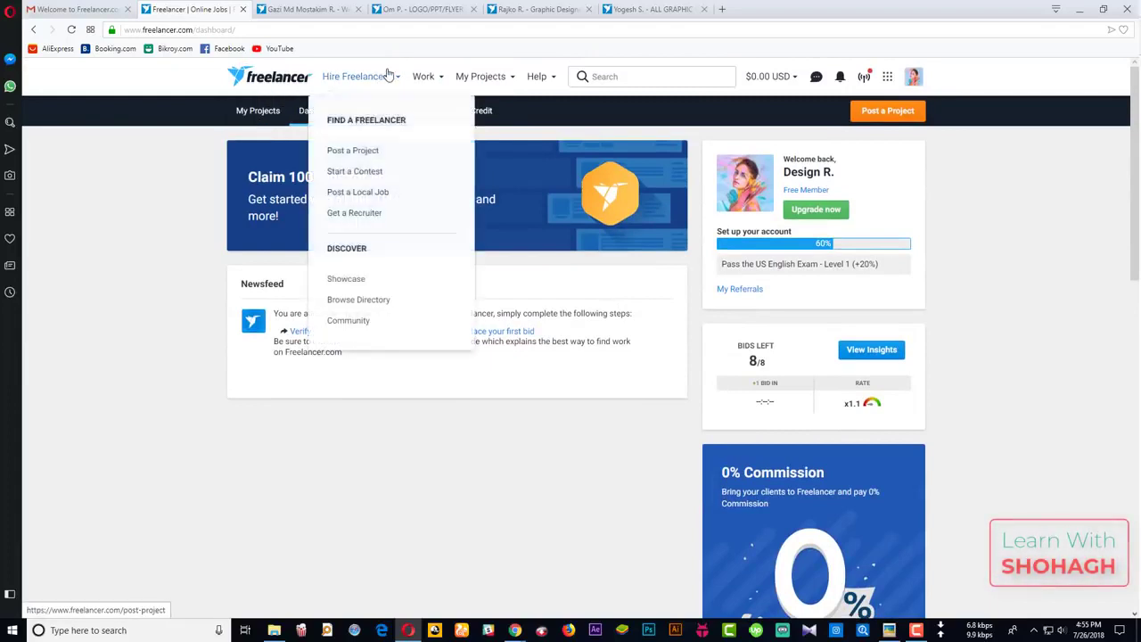
# Step: Open the Browse Categories page for finding work and look through the job categories
pyautogui.moveTo(550, 79)
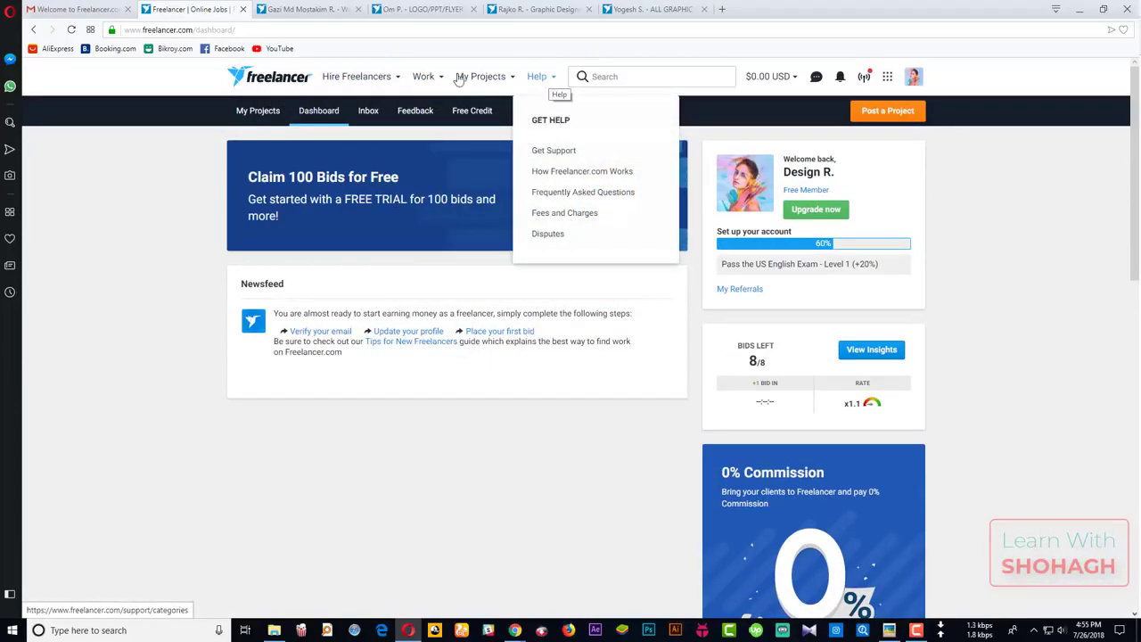
pyautogui.moveTo(357, 79)
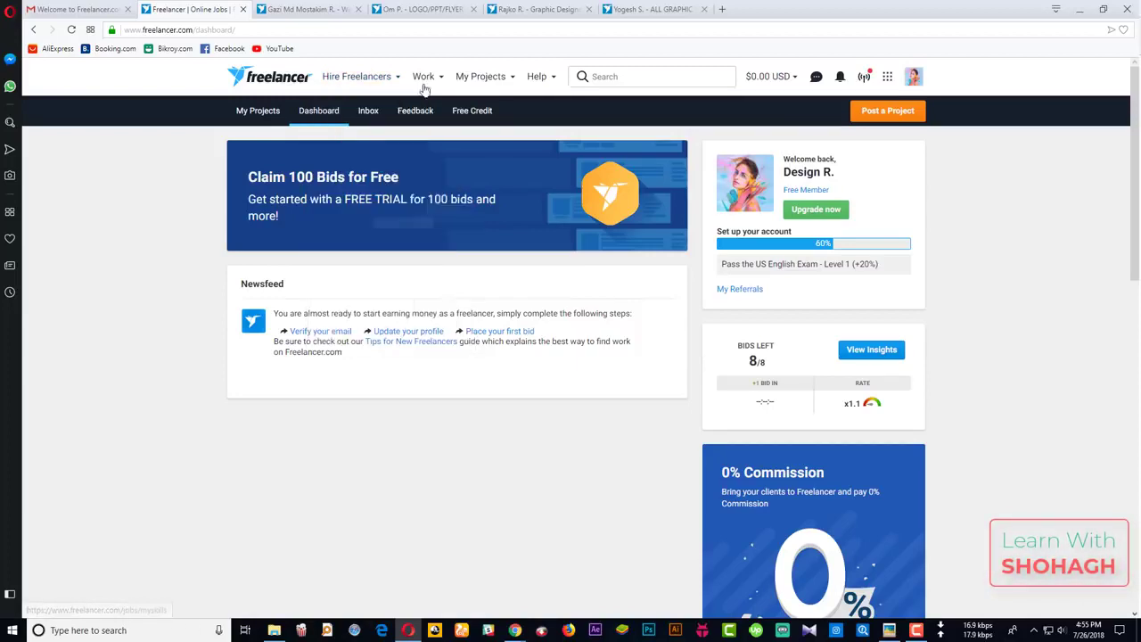
pyautogui.moveTo(426, 78)
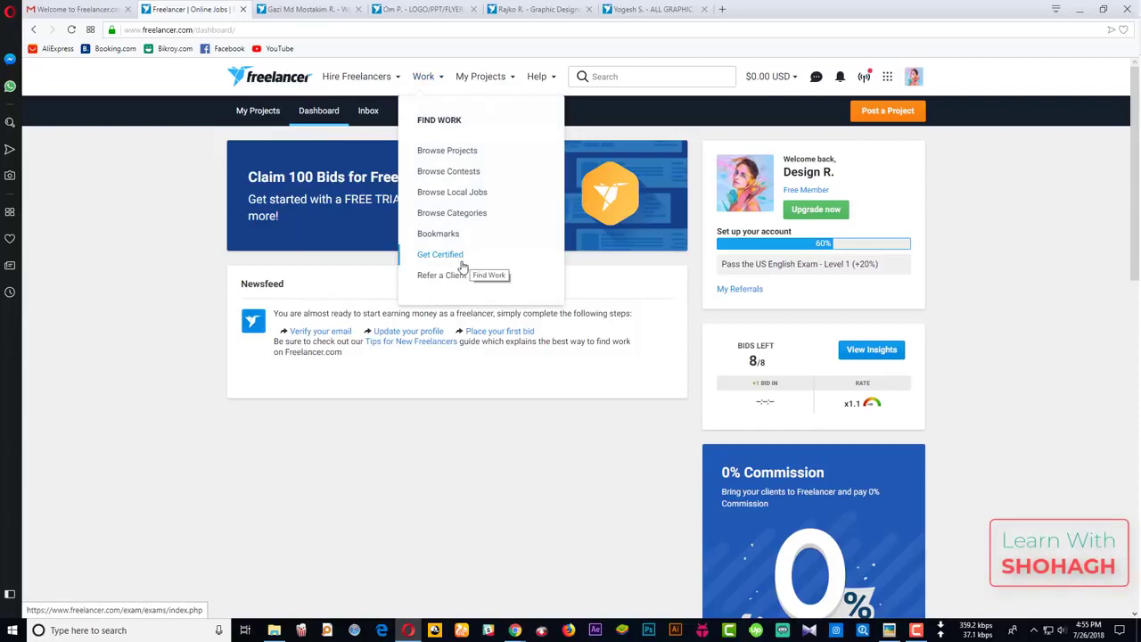
pyautogui.click(447, 220)
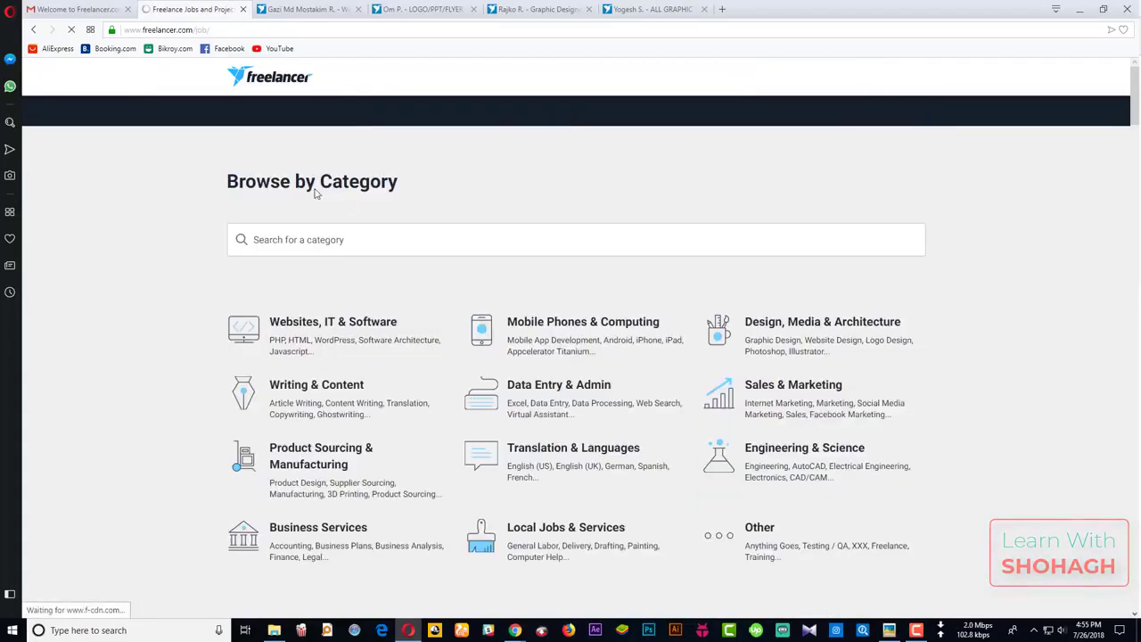
pyautogui.scroll(-3, 879, 309)
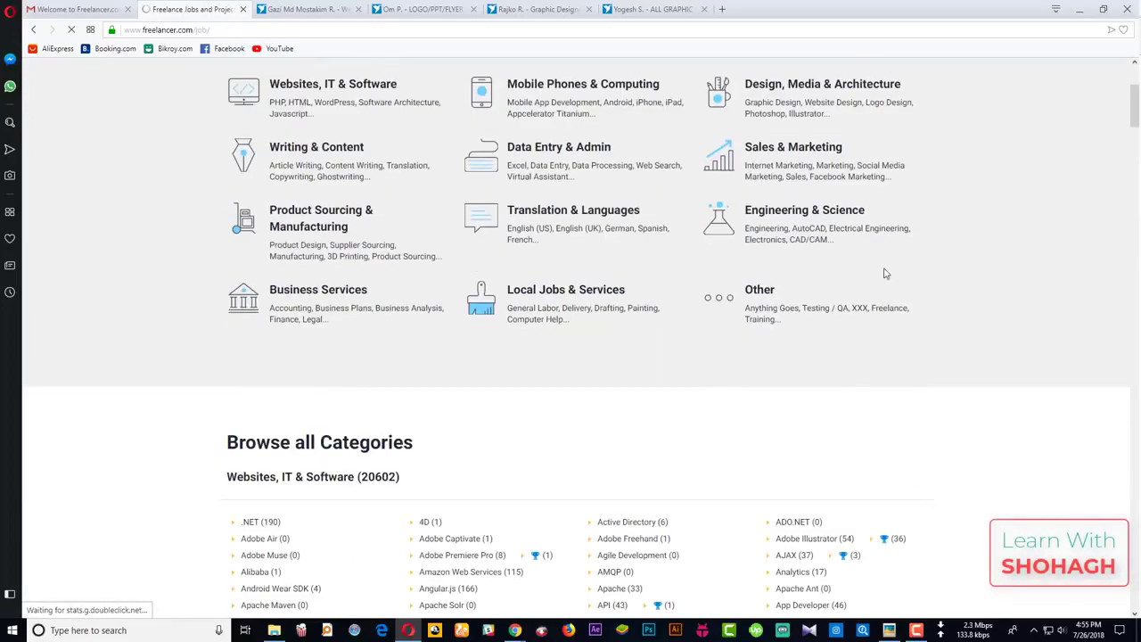